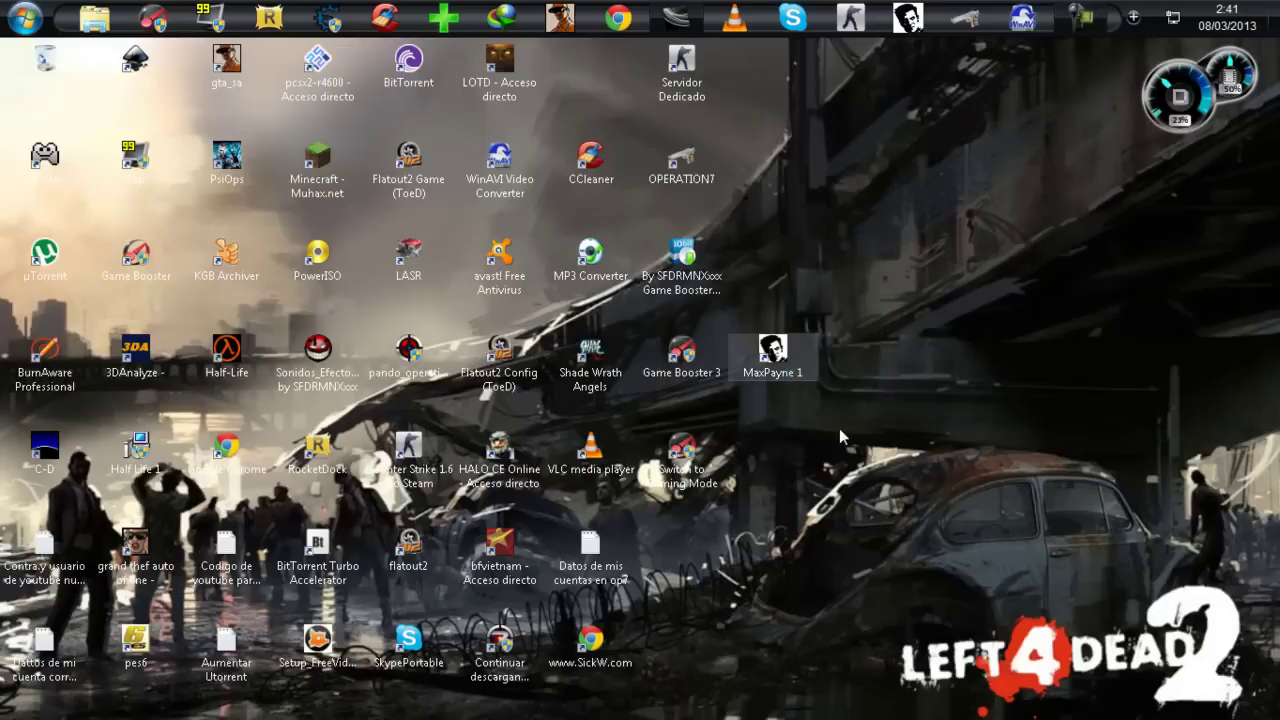
Move the MaxPayne 1 shortcut to the empty desktop spot between the LOTD and Servidor Dedicado shortcuts
left_click_drag(772, 350, 736, 290)
left_click_drag(607, 97, 607, 97)
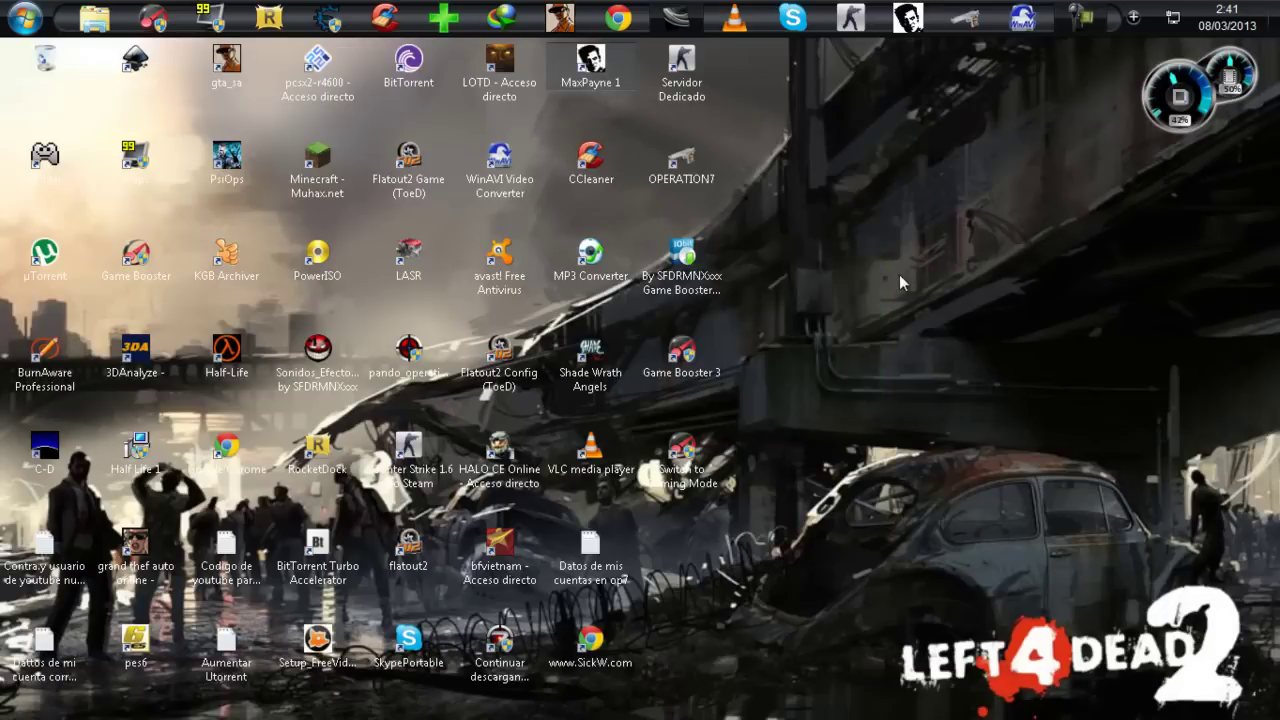
left_click_drag(911, 285, 606, 538)
left_click(1200, 477)
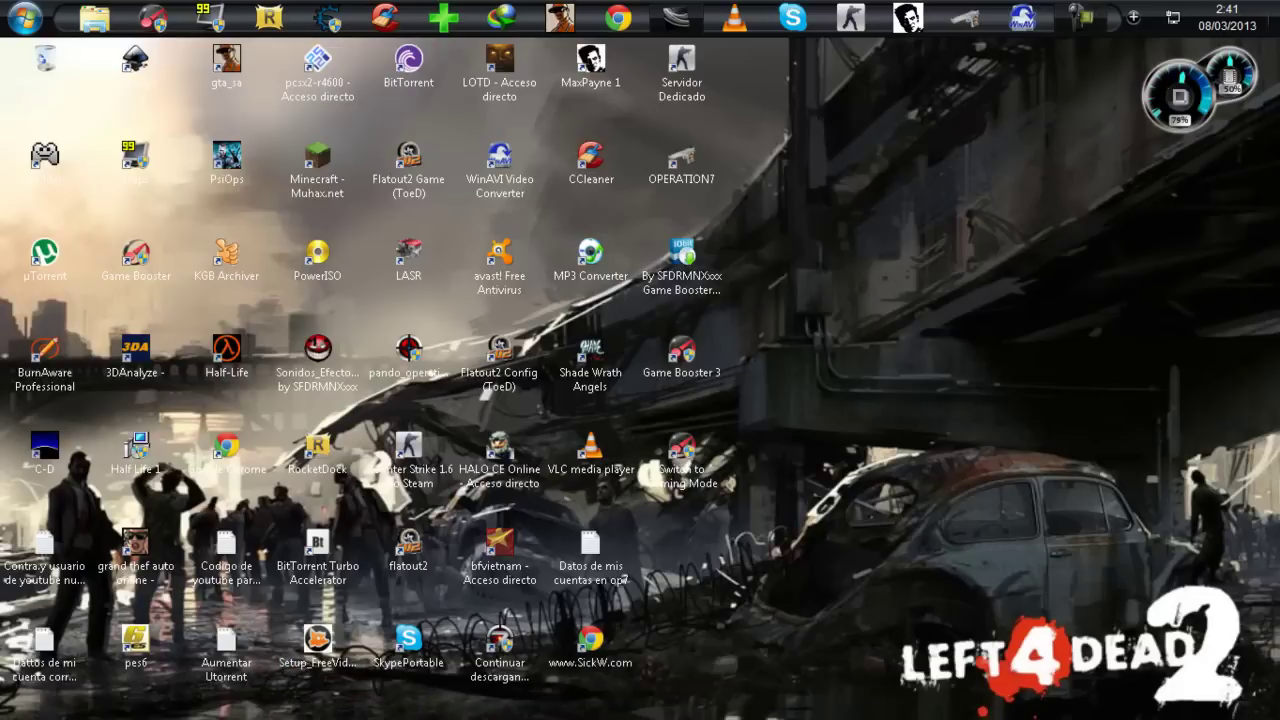
Open the Max Payne 1 page of blizzboygames.com in Google Chrome
mouse_move(445, 665)
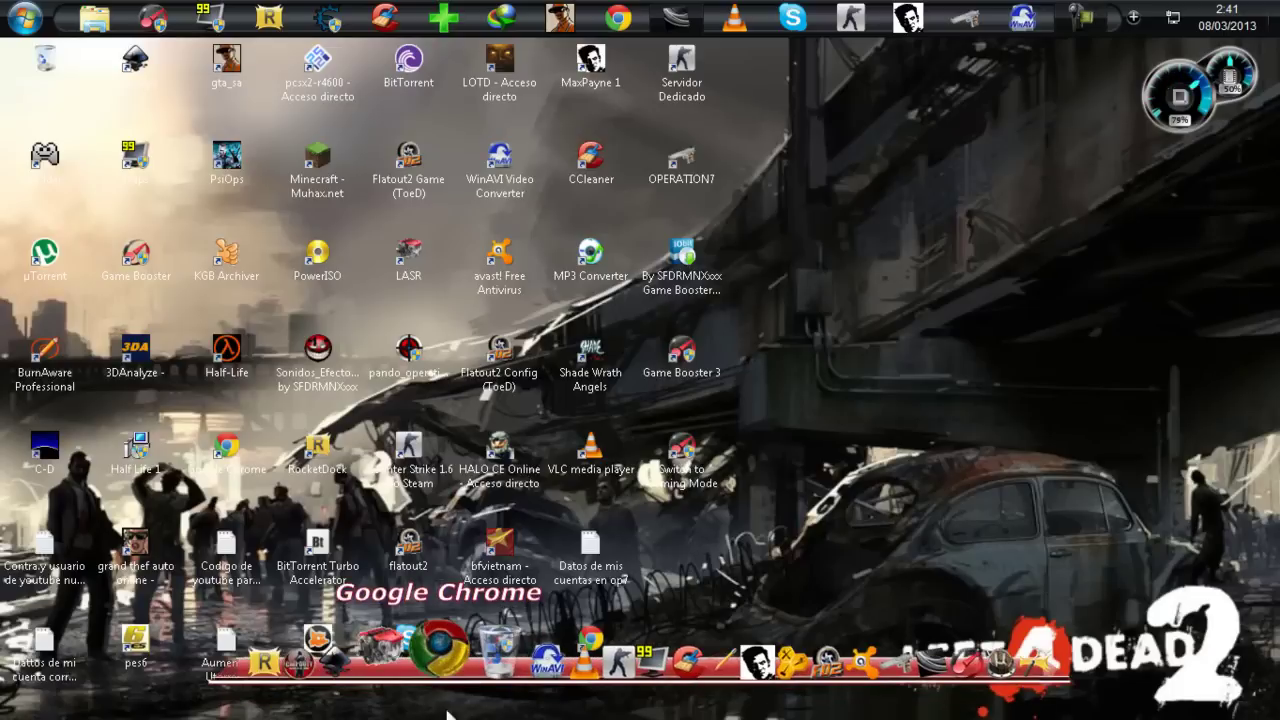
left_click(445, 655)
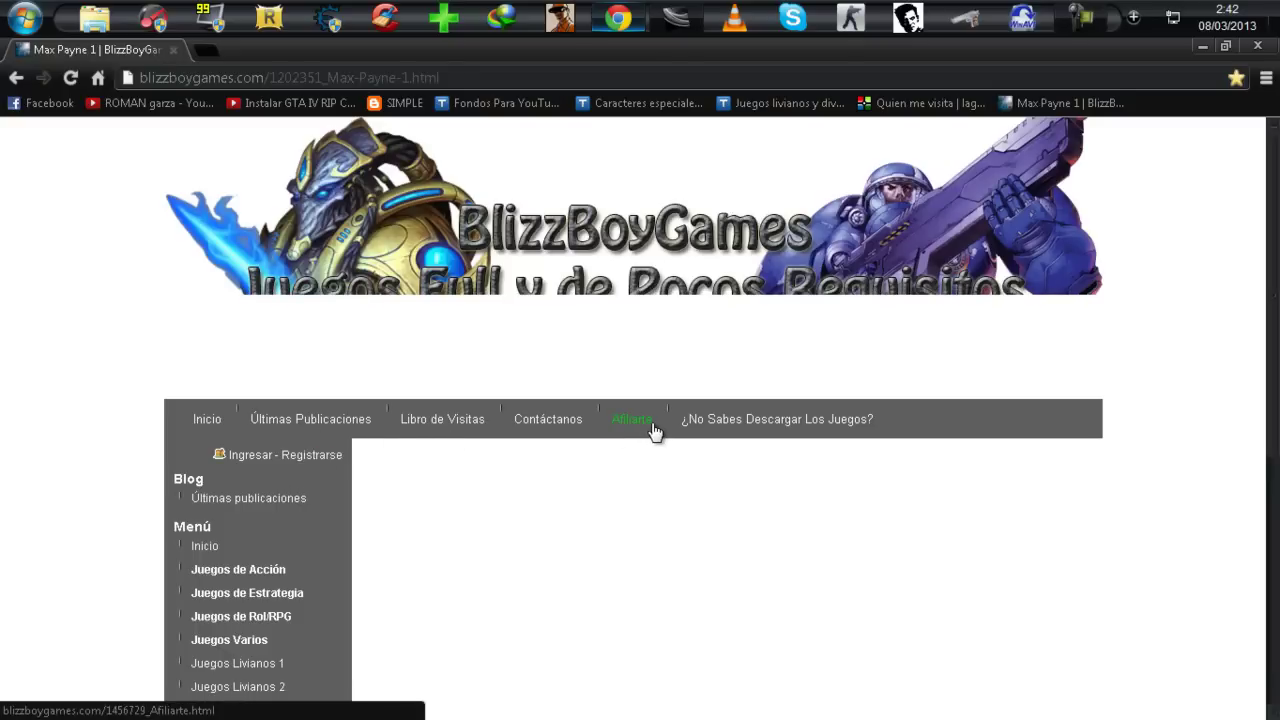
Look through the Max Payne page's cover art, gameplay captures and gameplay video section
scroll(652, 430, "down", 1)
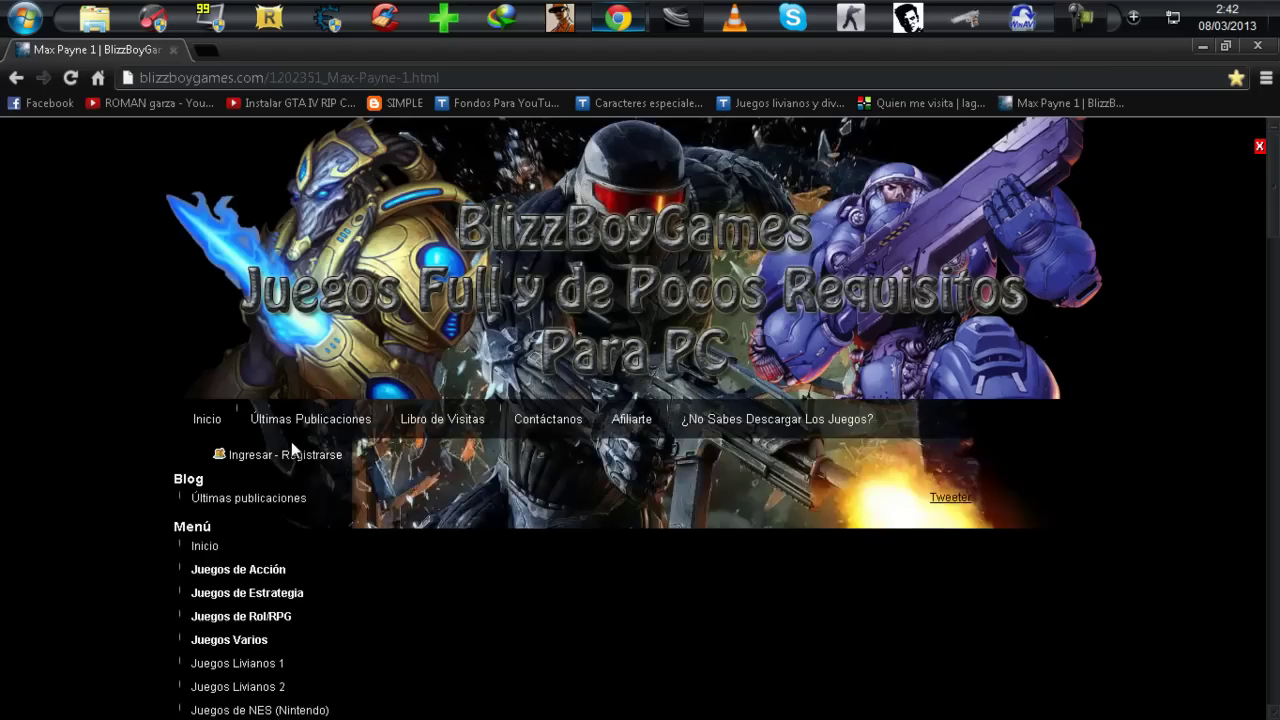
scroll(291, 441, "down", 3)
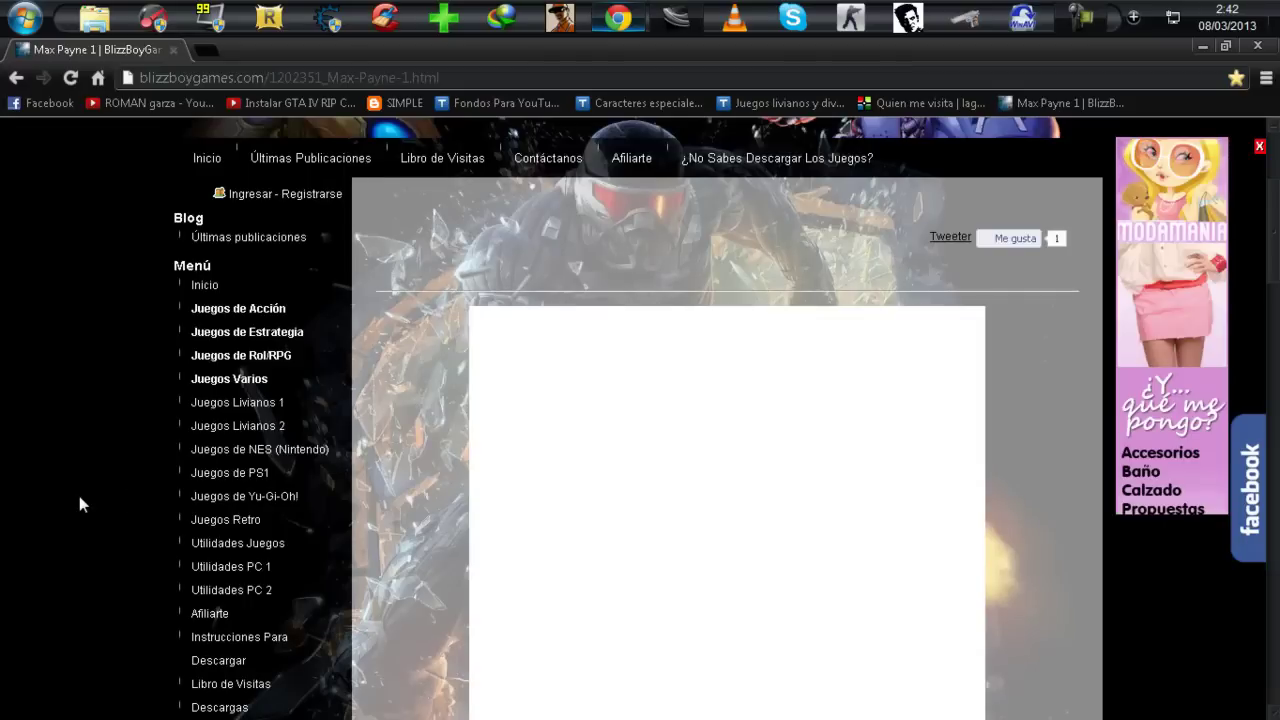
scroll(79, 496, "up", 1)
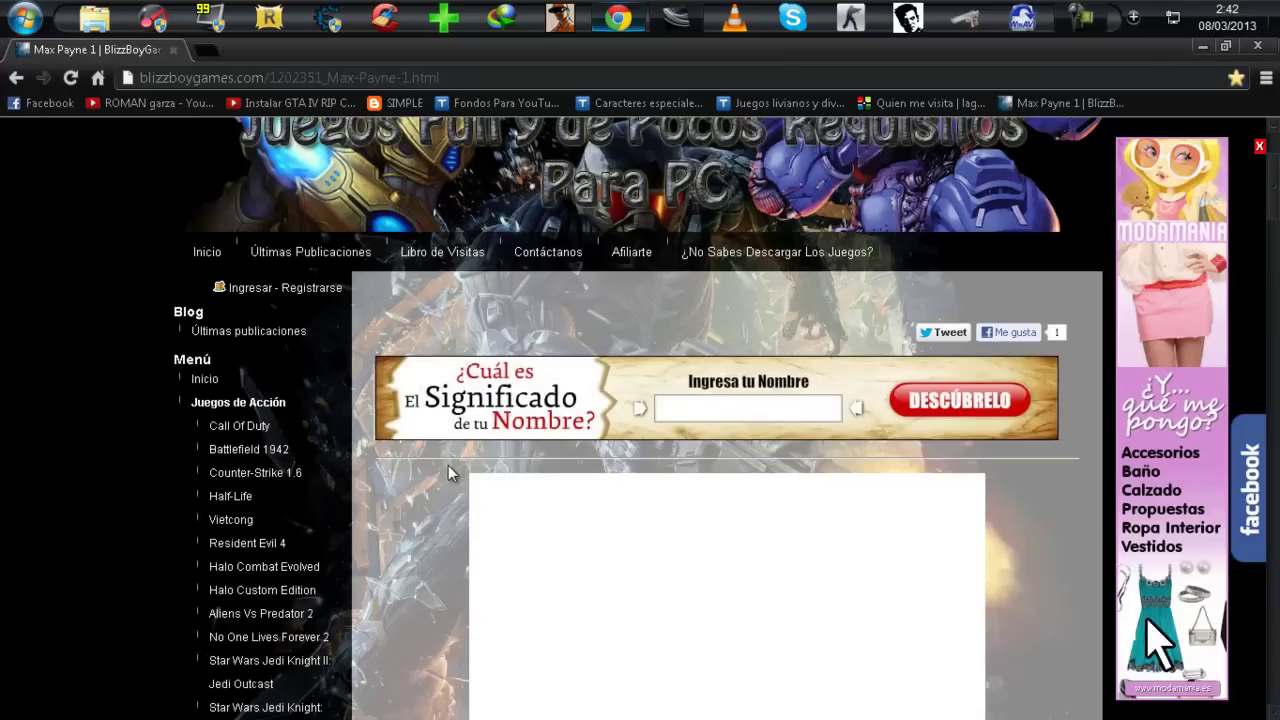
scroll(445, 468, "down", 1)
scroll(445, 468, "down", 5)
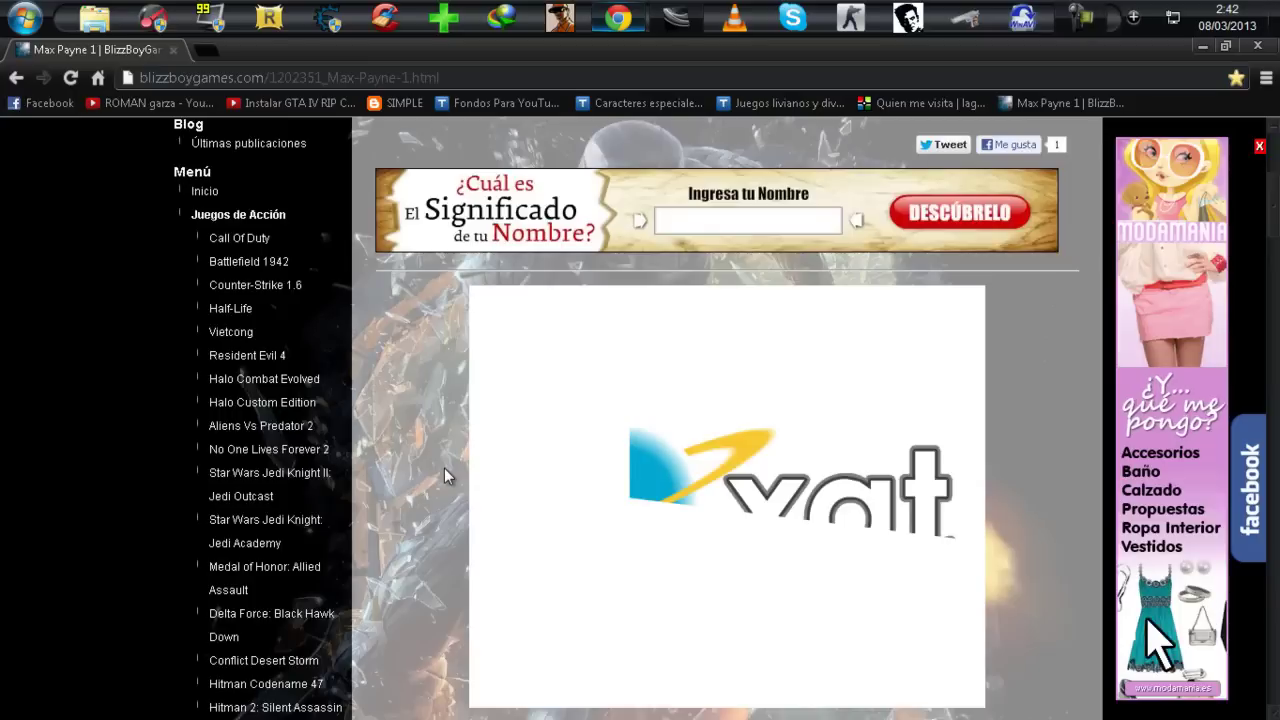
scroll(444, 468, "down", 3)
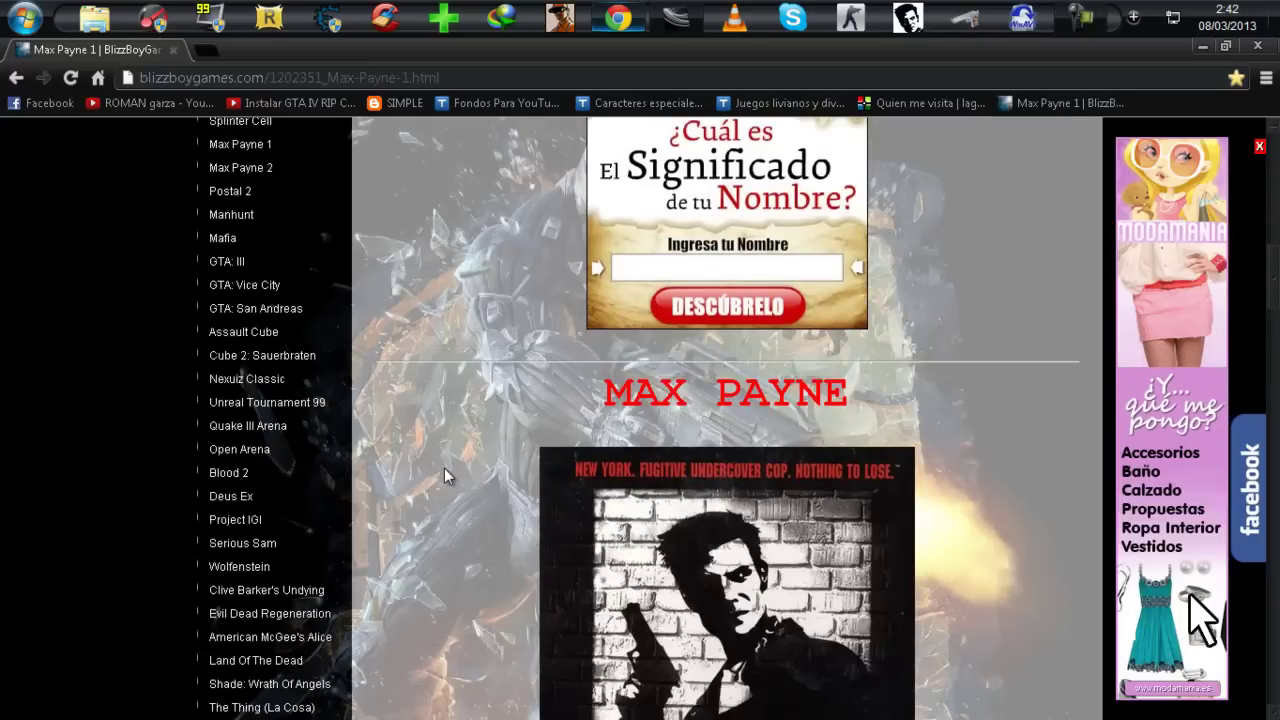
scroll(444, 468, "down", 2)
scroll(821, 418, "down", 5)
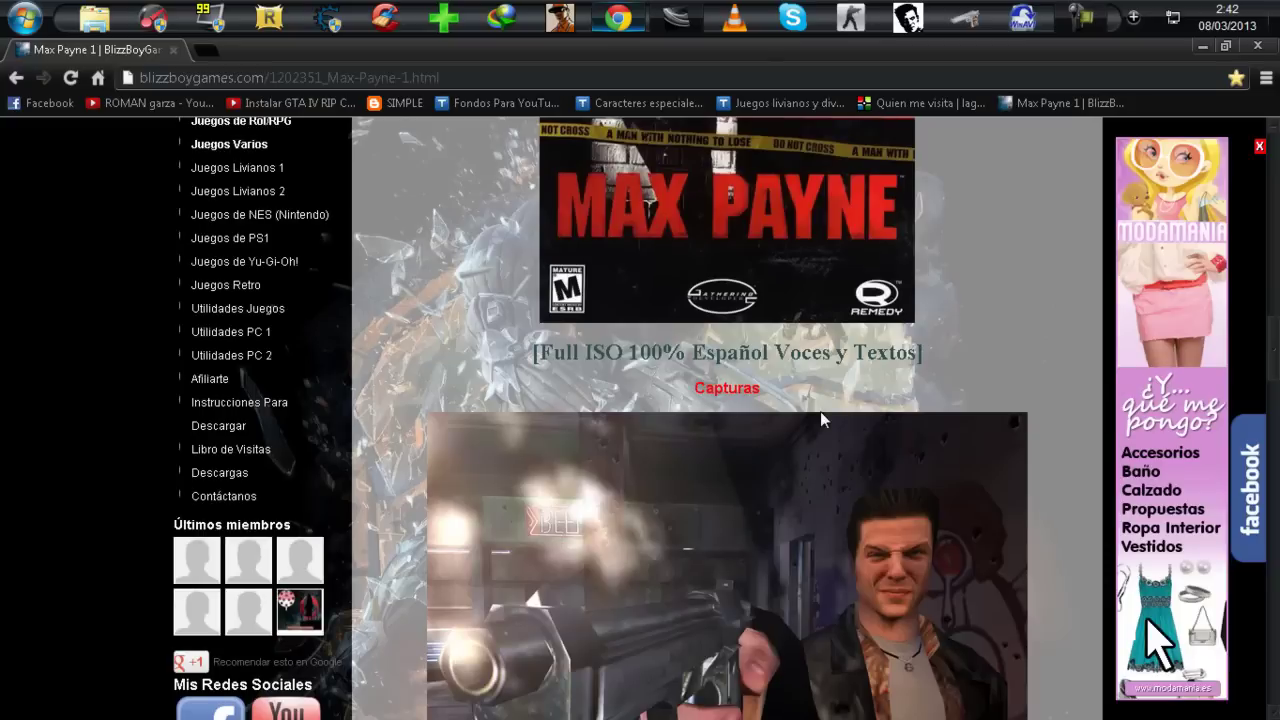
scroll(821, 413, "down", 1)
scroll(821, 413, "down", 2)
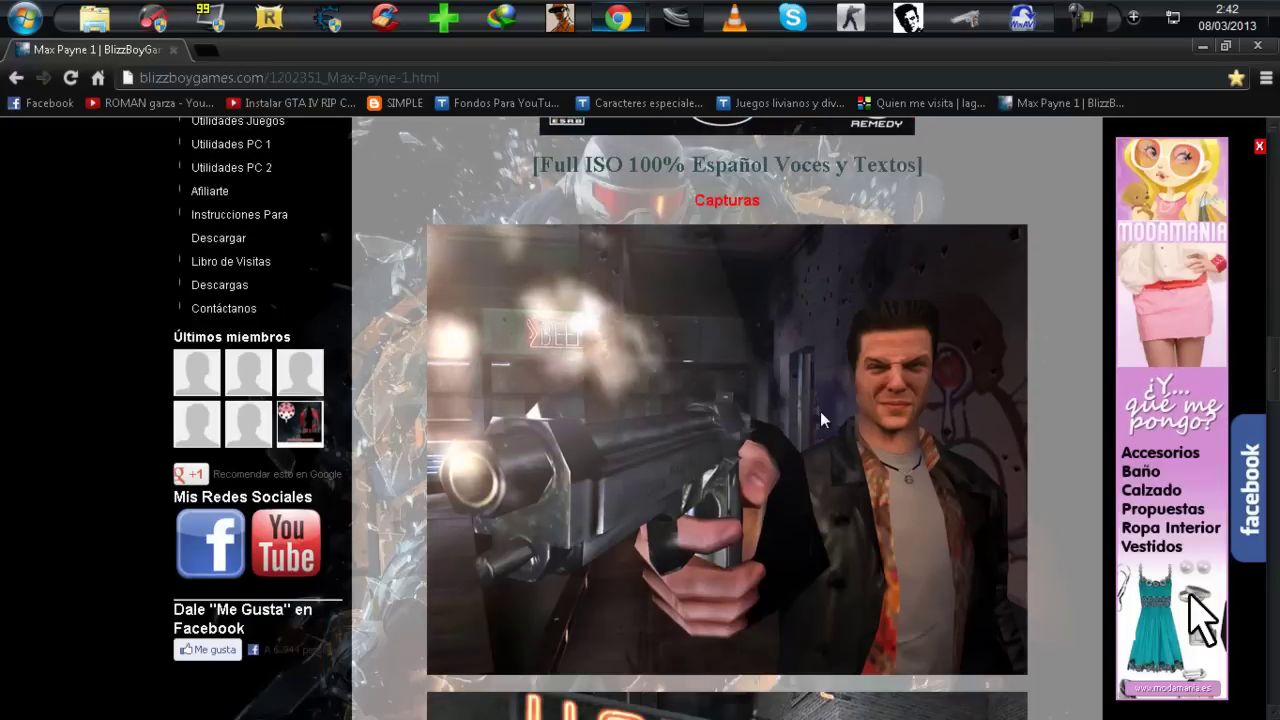
scroll(830, 418, "down", 3)
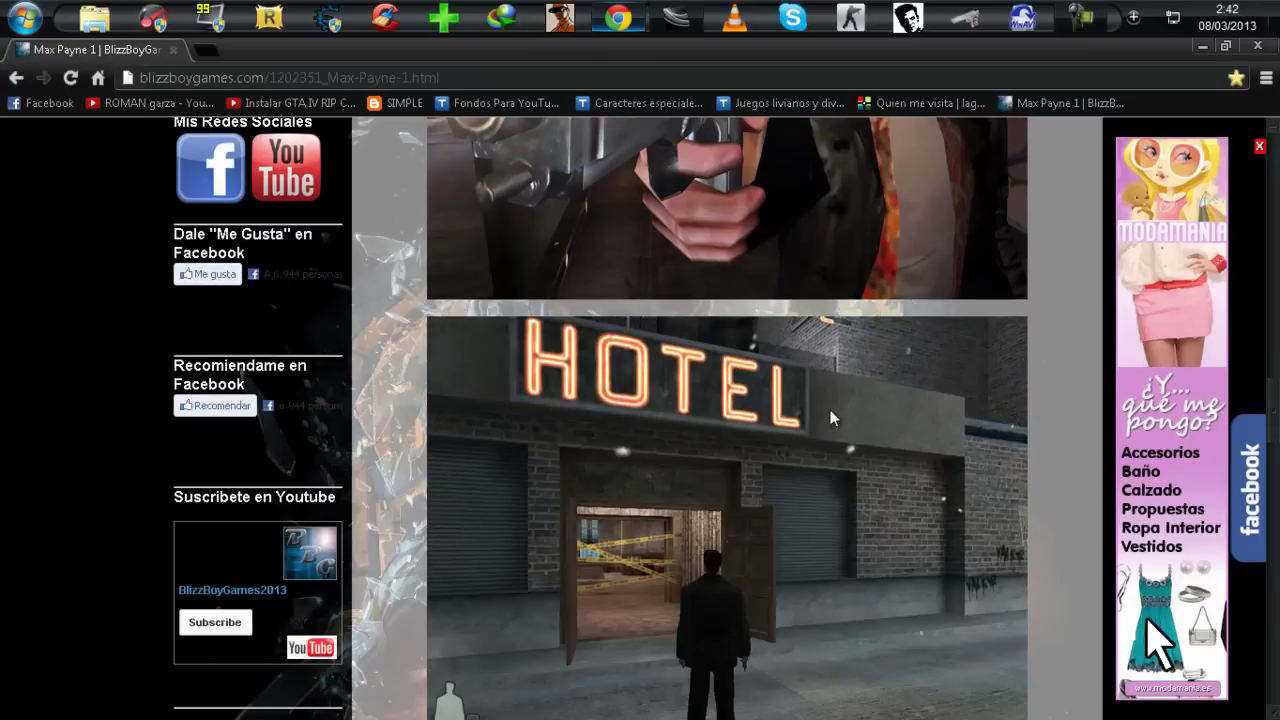
scroll(830, 418, "down", 1)
scroll(830, 418, "down", 2)
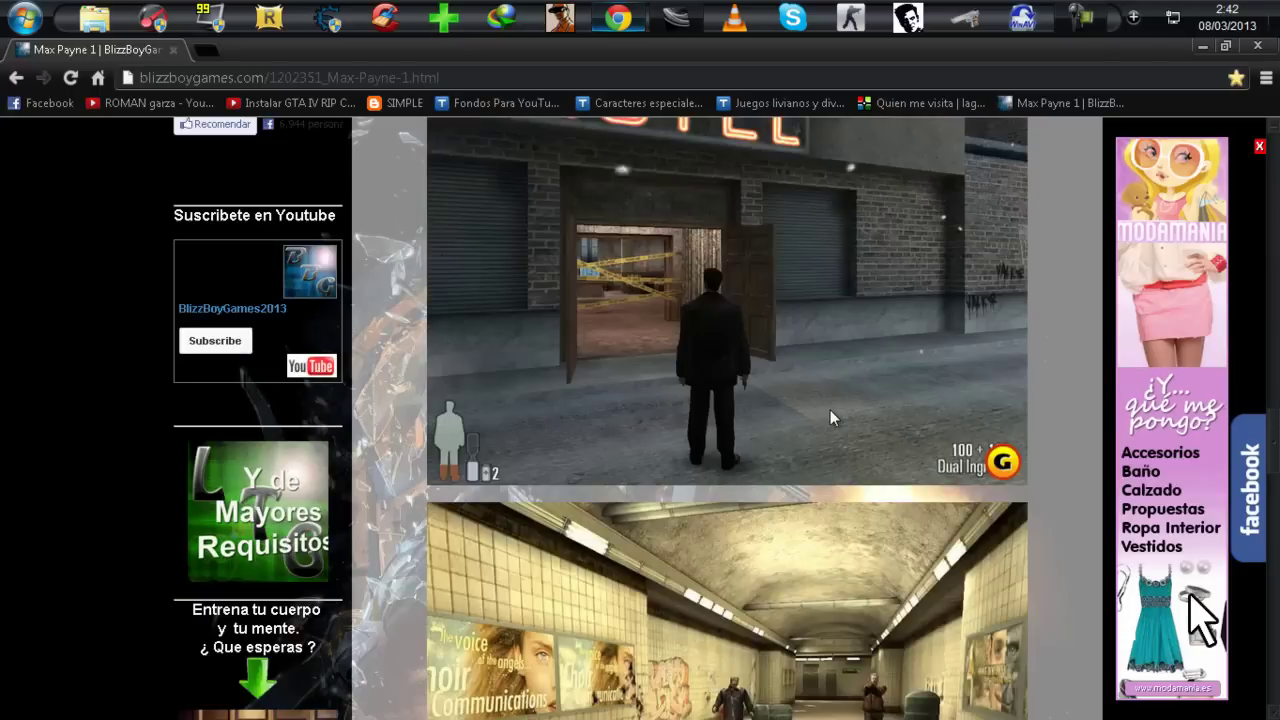
scroll(830, 418, "up", 1)
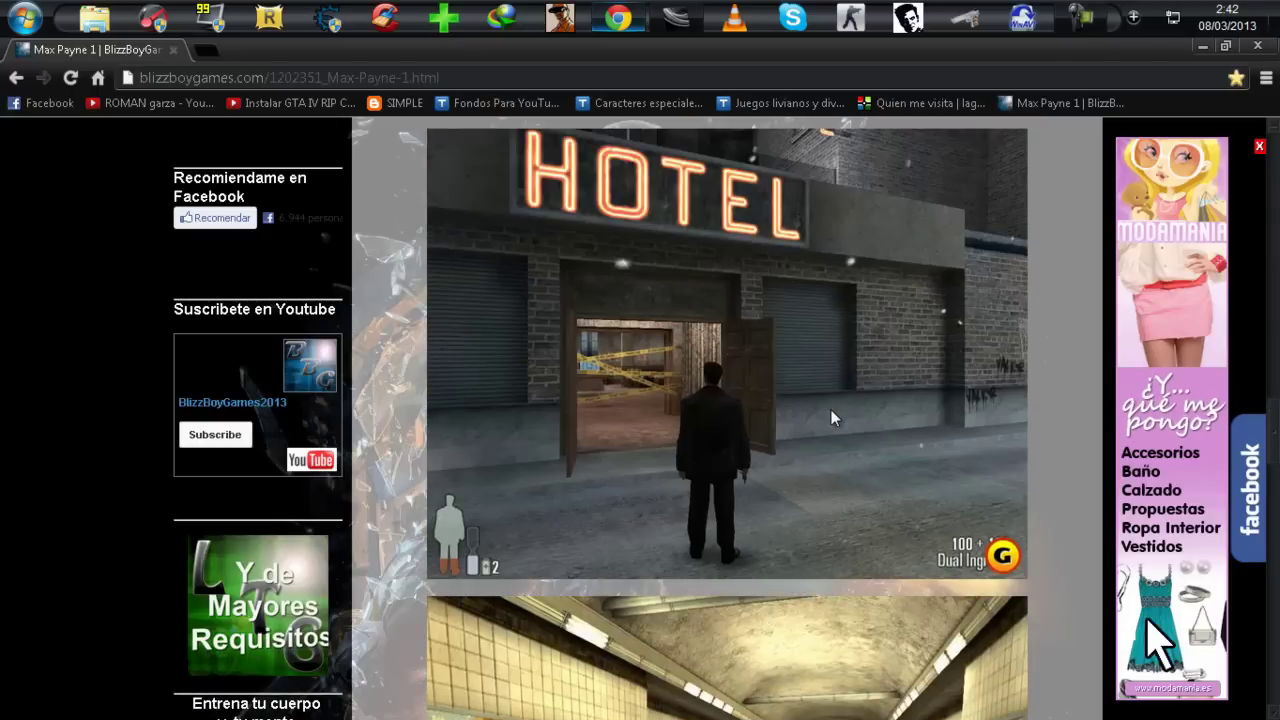
scroll(830, 418, "down", 1)
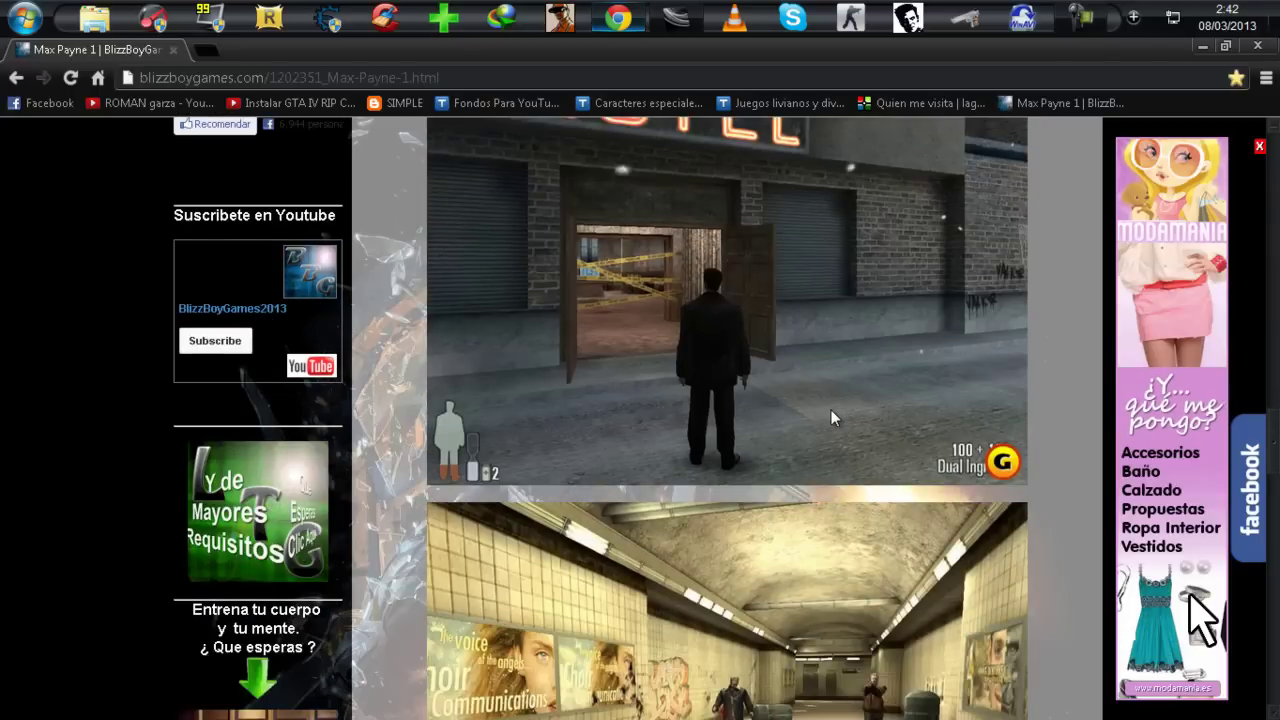
scroll(831, 411, "down", 3)
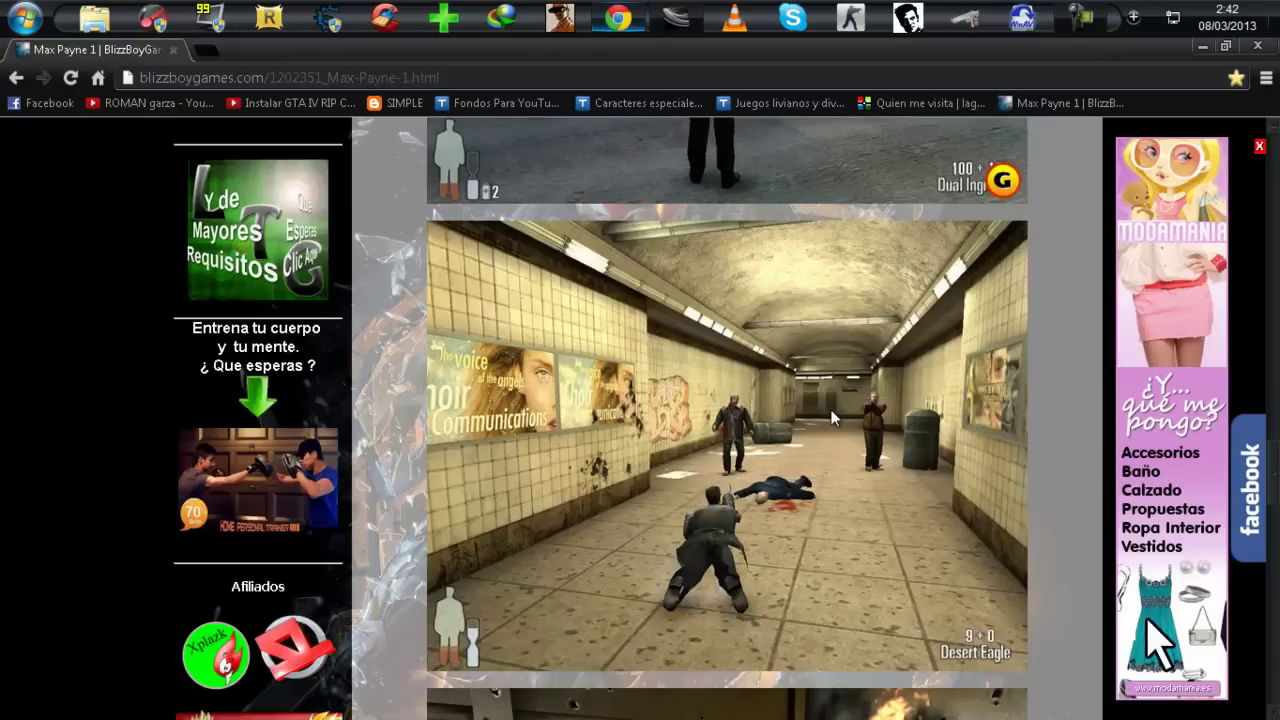
scroll(831, 418, "down", 1)
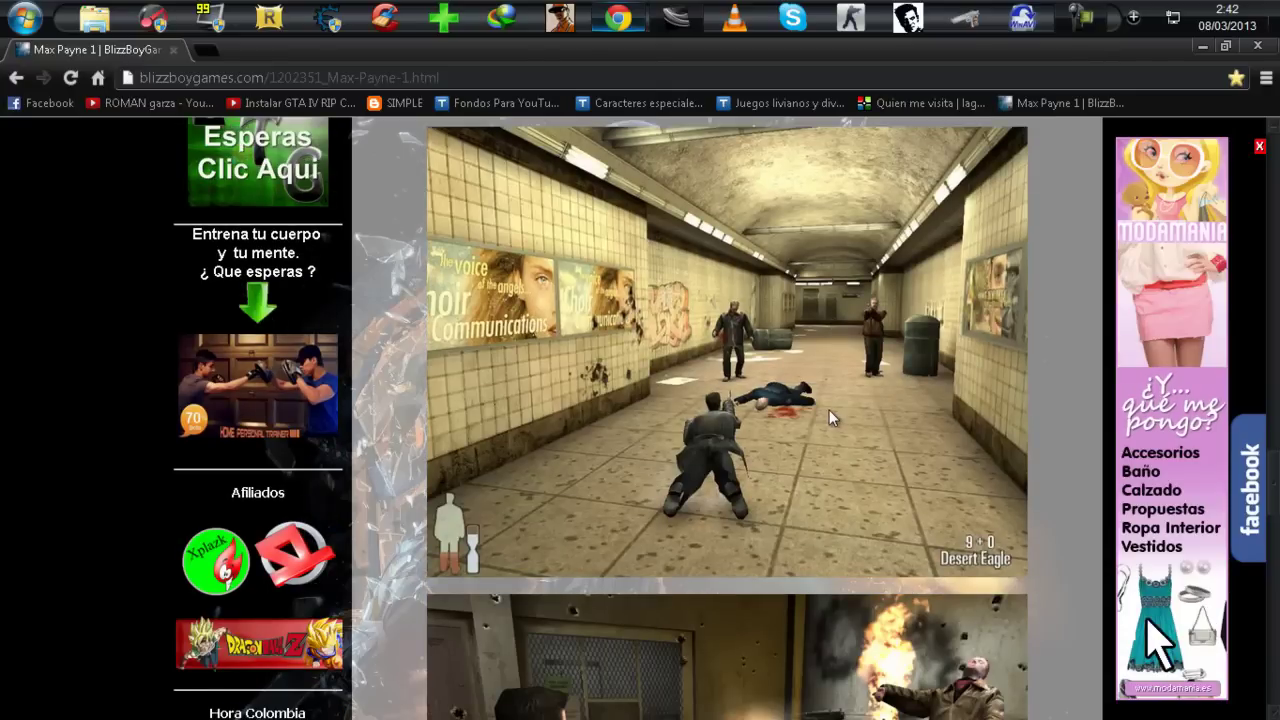
scroll(741, 398, "down", 1)
scroll(741, 398, "down", 10)
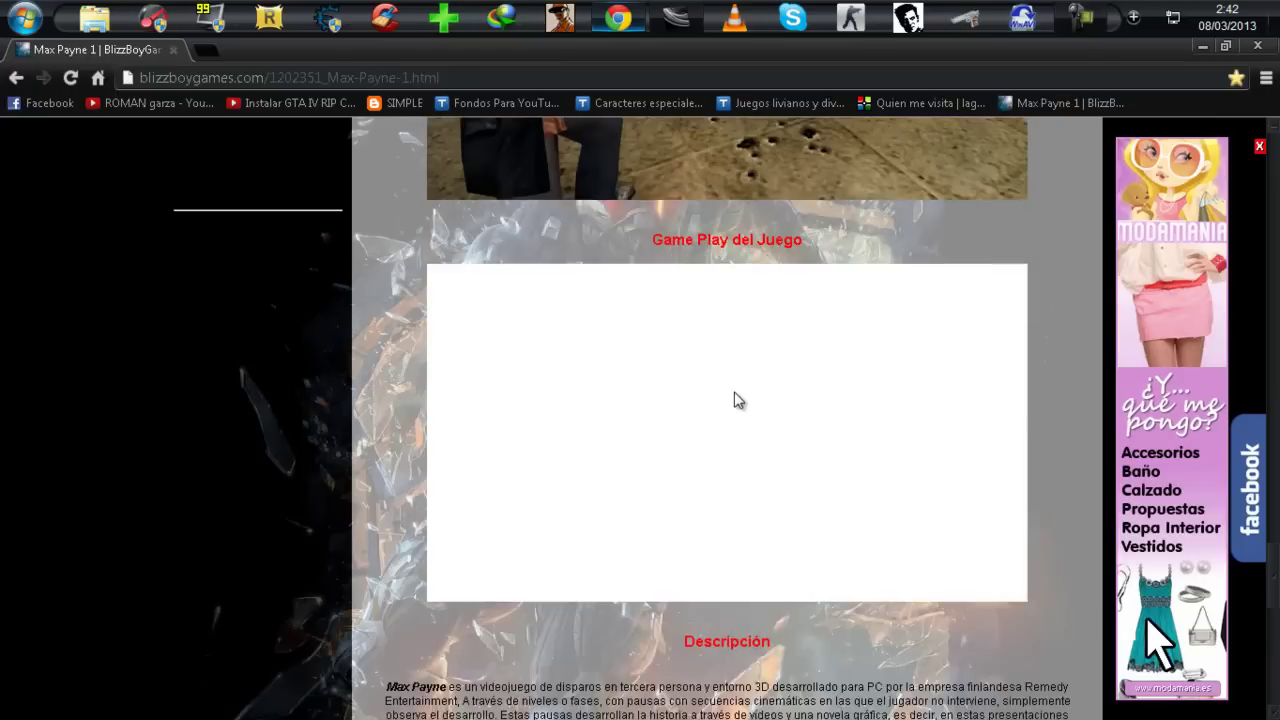
Review the game description and the minimum requirements for processor, disk space and graphics card
scroll(730, 403, "down", 3)
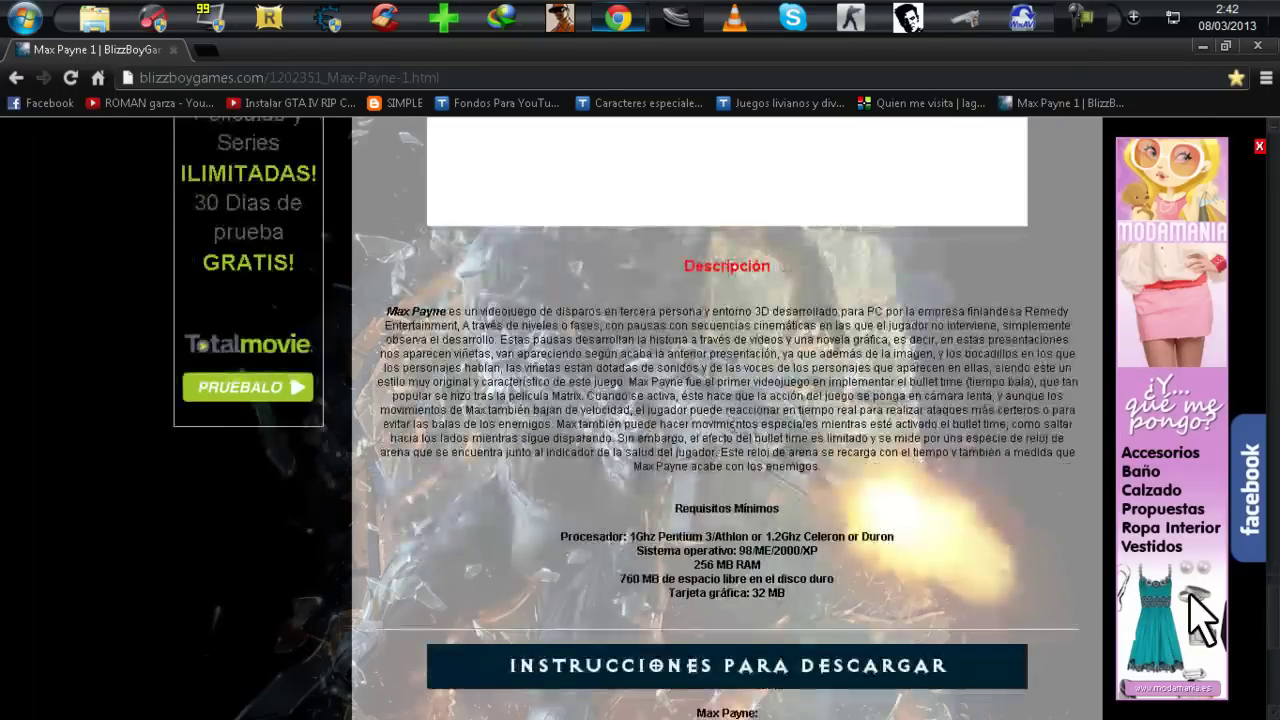
left_click_drag(598, 444, 716, 442)
left_click(713, 442)
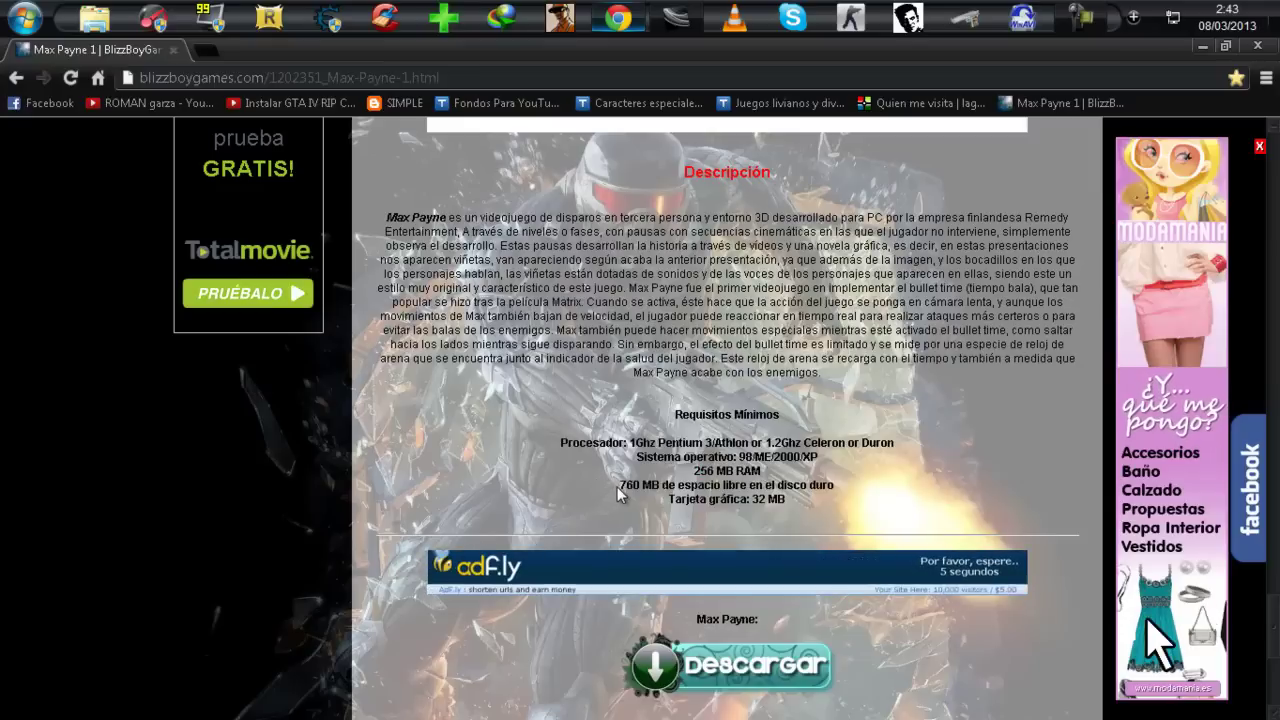
left_click_drag(619, 485, 651, 485)
left_click(734, 492)
left_click_drag(732, 490, 777, 500)
left_click(756, 496)
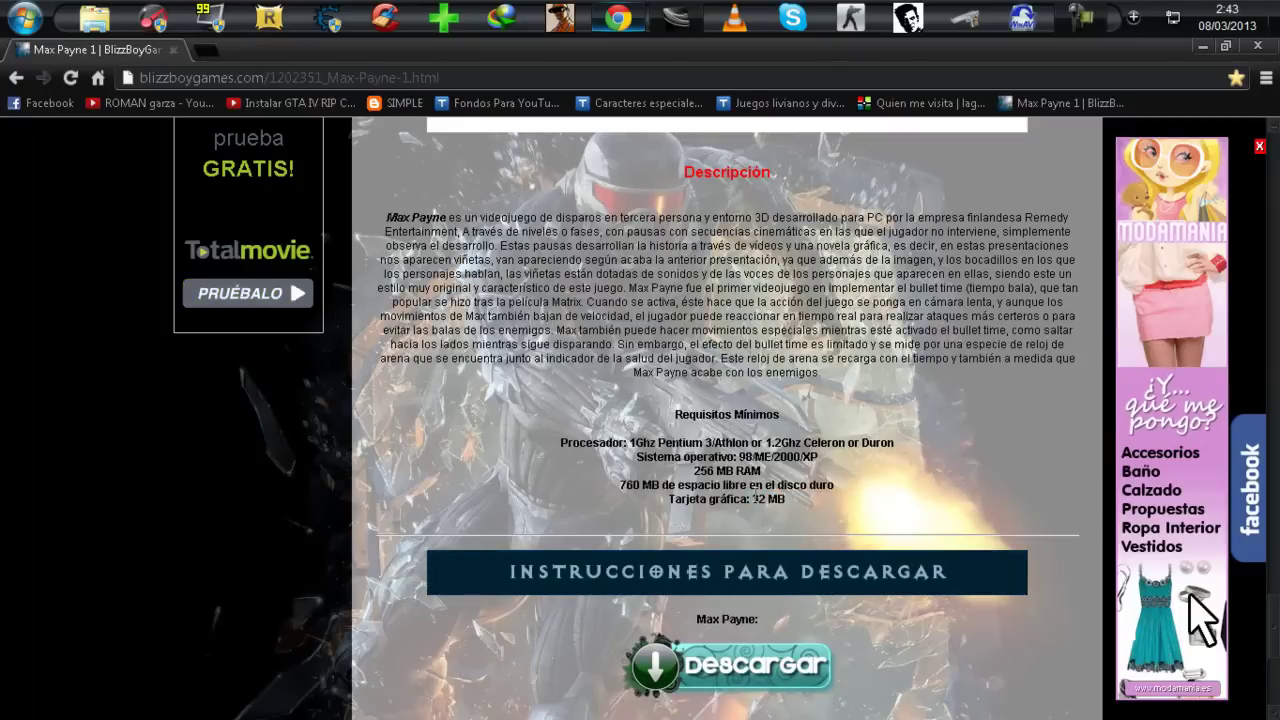
Examine the Max Payne and UltraISO download links and the installation notes beneath them
scroll(753, 492, "down", 1)
scroll(740, 480, "down", 1)
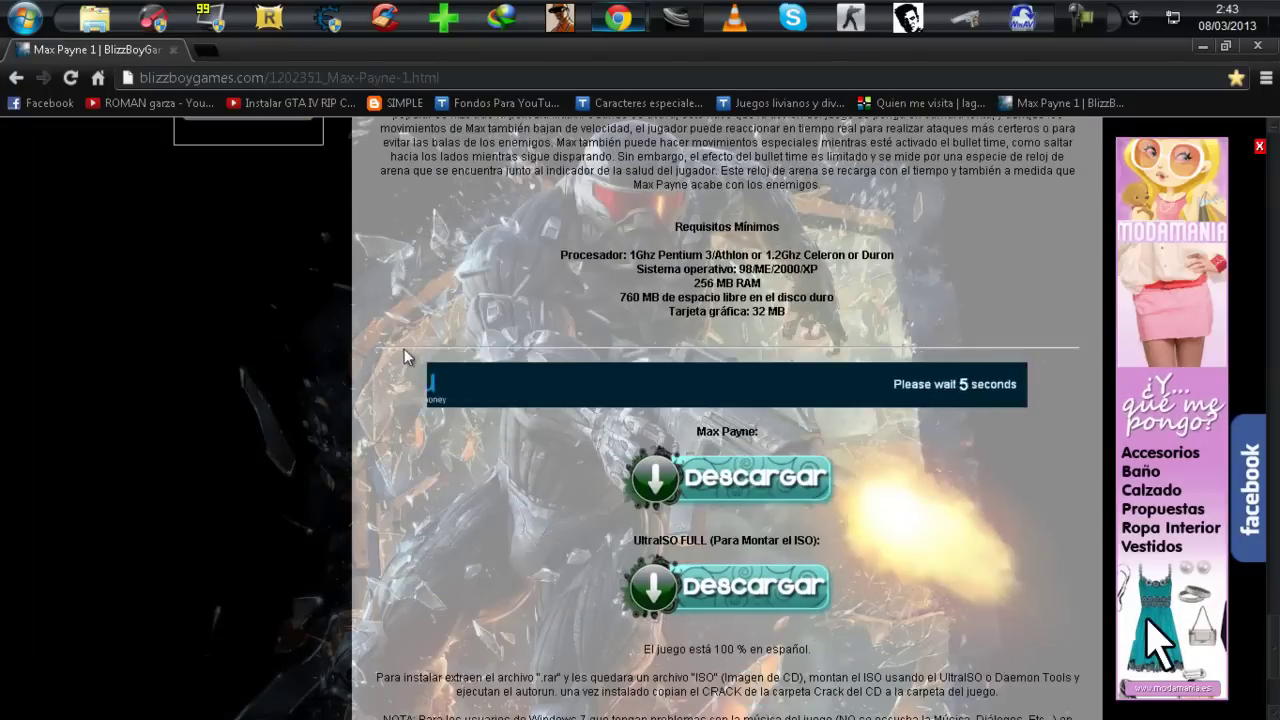
scroll(844, 564, "down", 1)
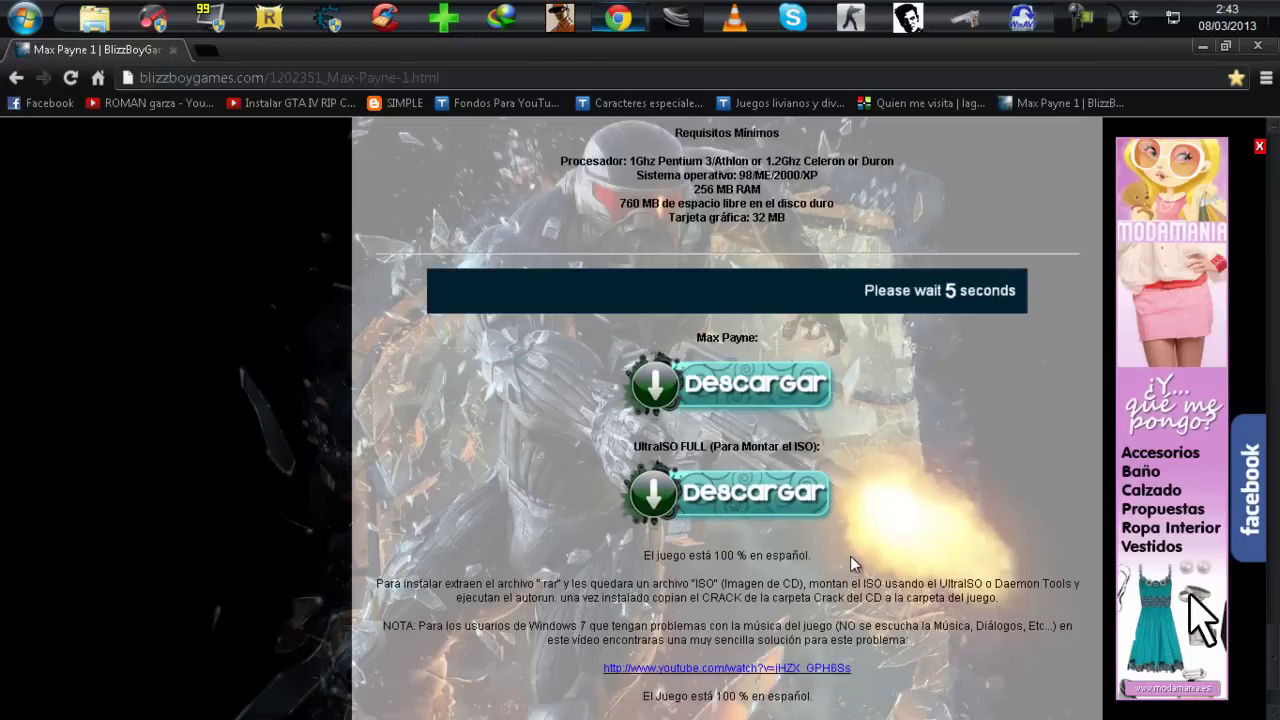
scroll(850, 556, "down", 1)
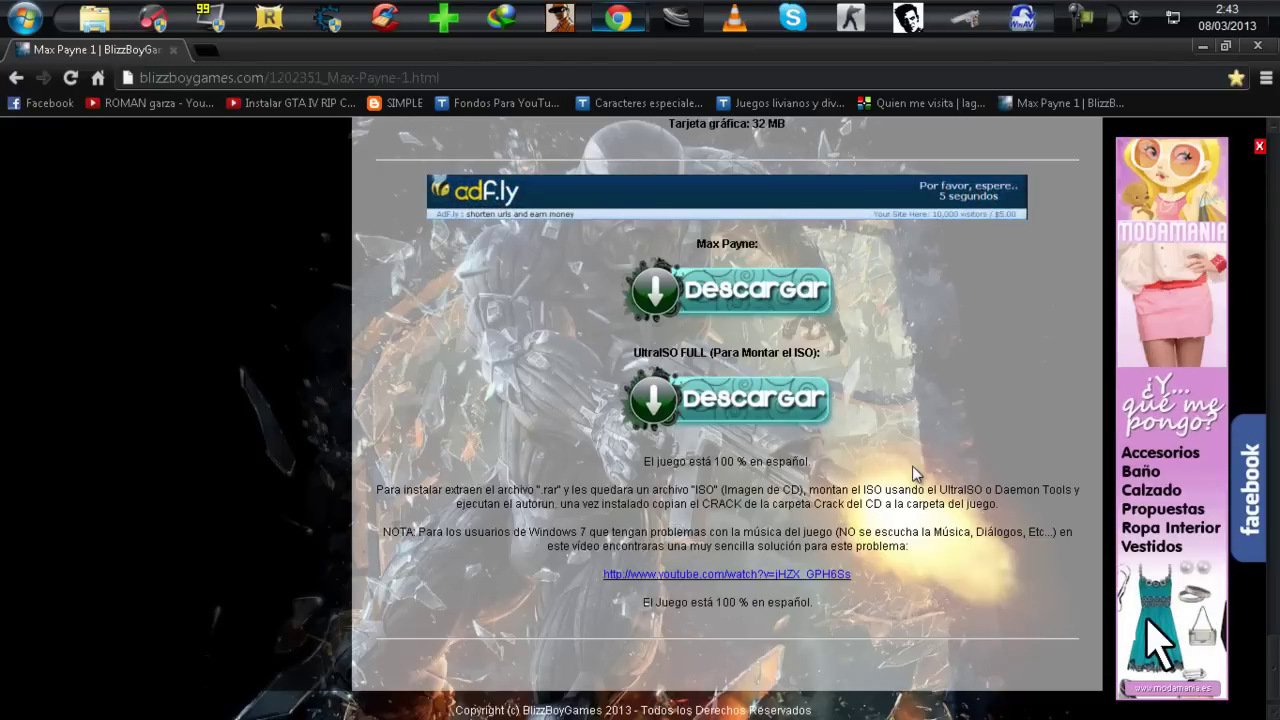
Try to open the Max Payne download link and skip past the LNX.lu advertisement page
scroll(913, 474, "up", 1)
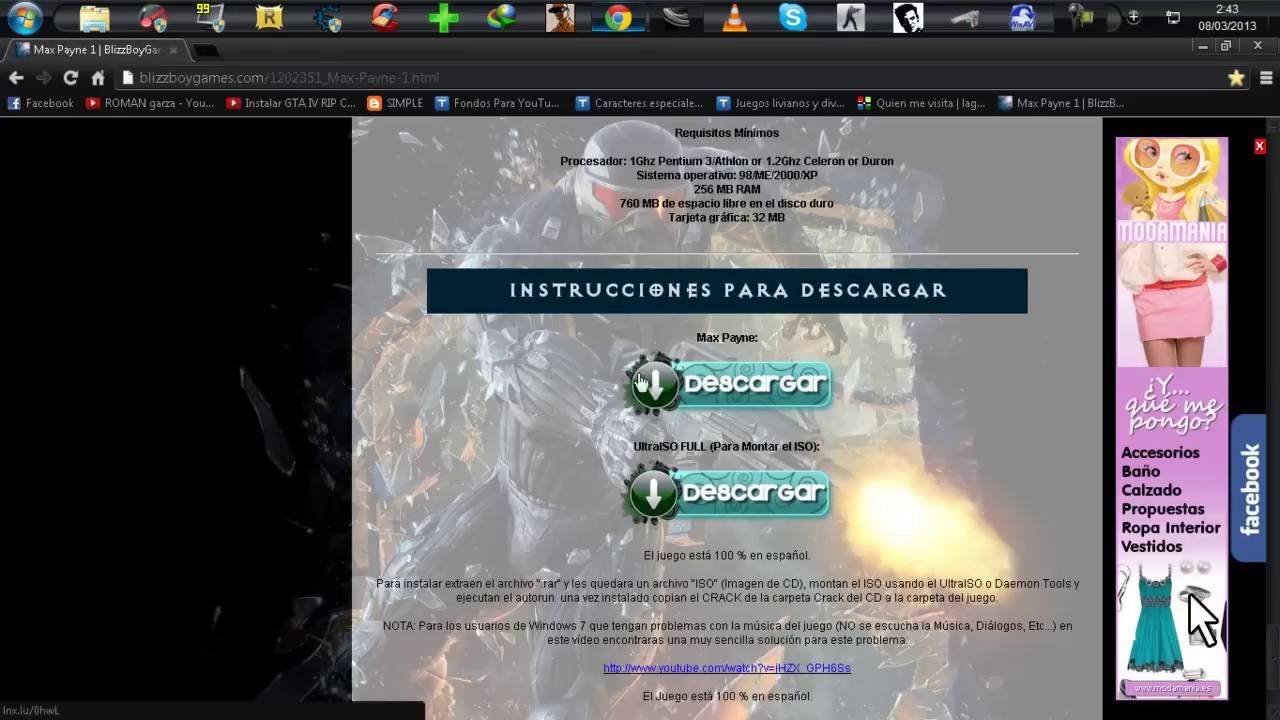
left_click(725, 387)
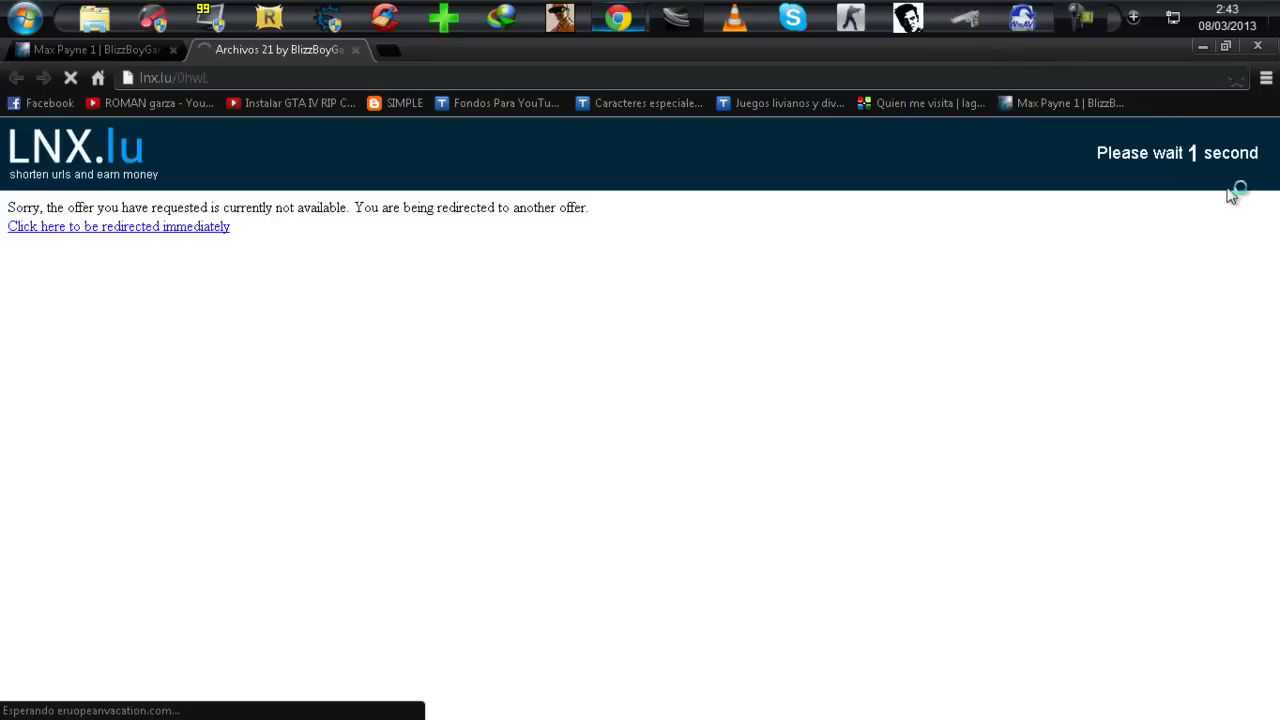
left_click(1205, 160)
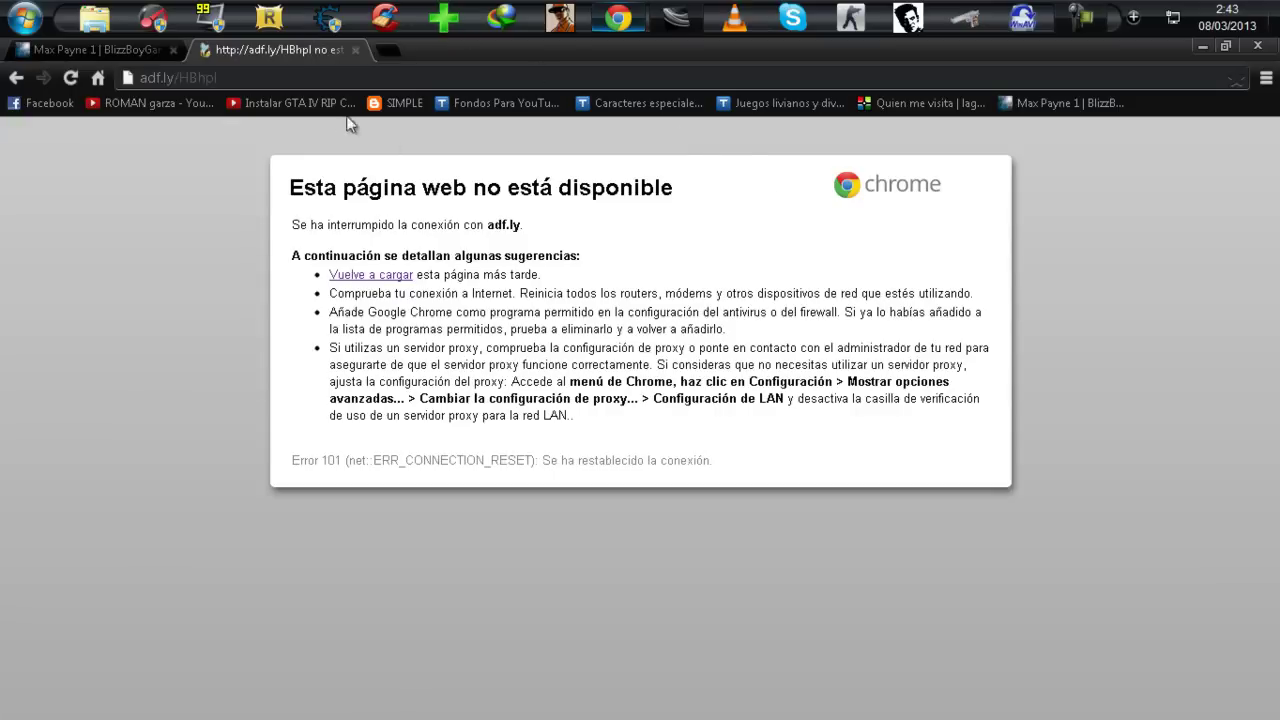
left_click(1096, 23)
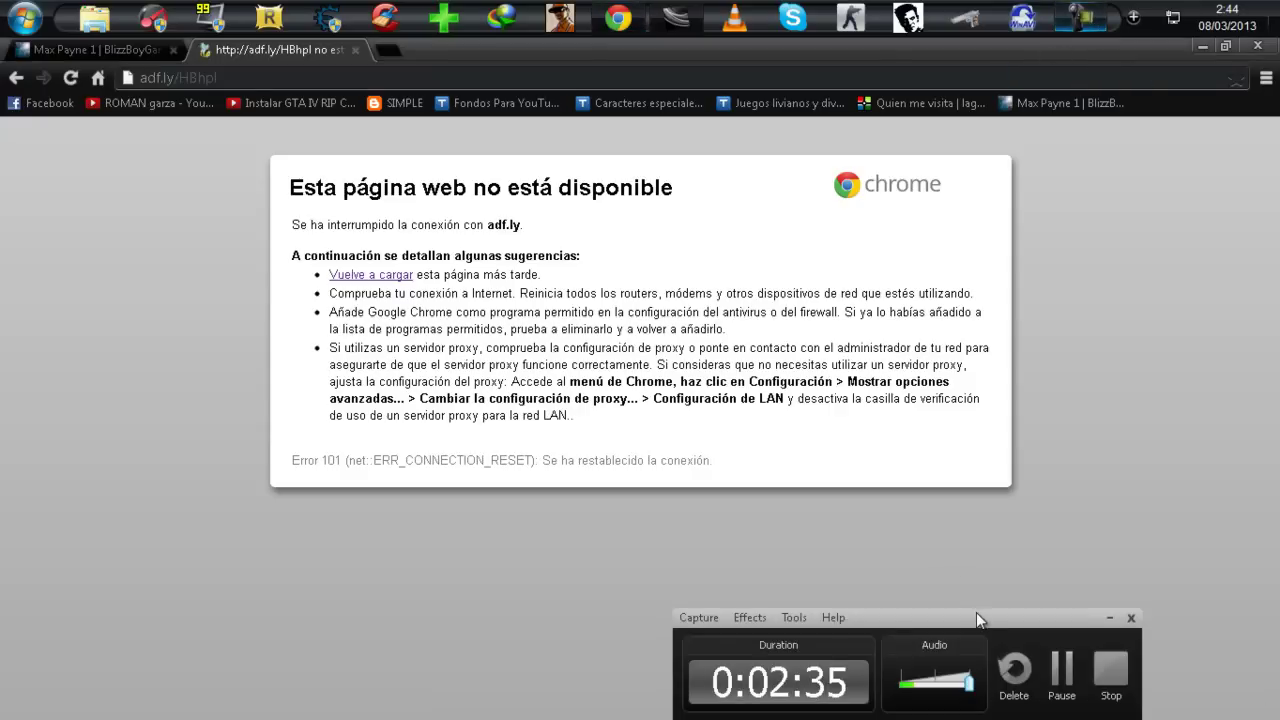
left_click_drag(976, 612, 1087, 608)
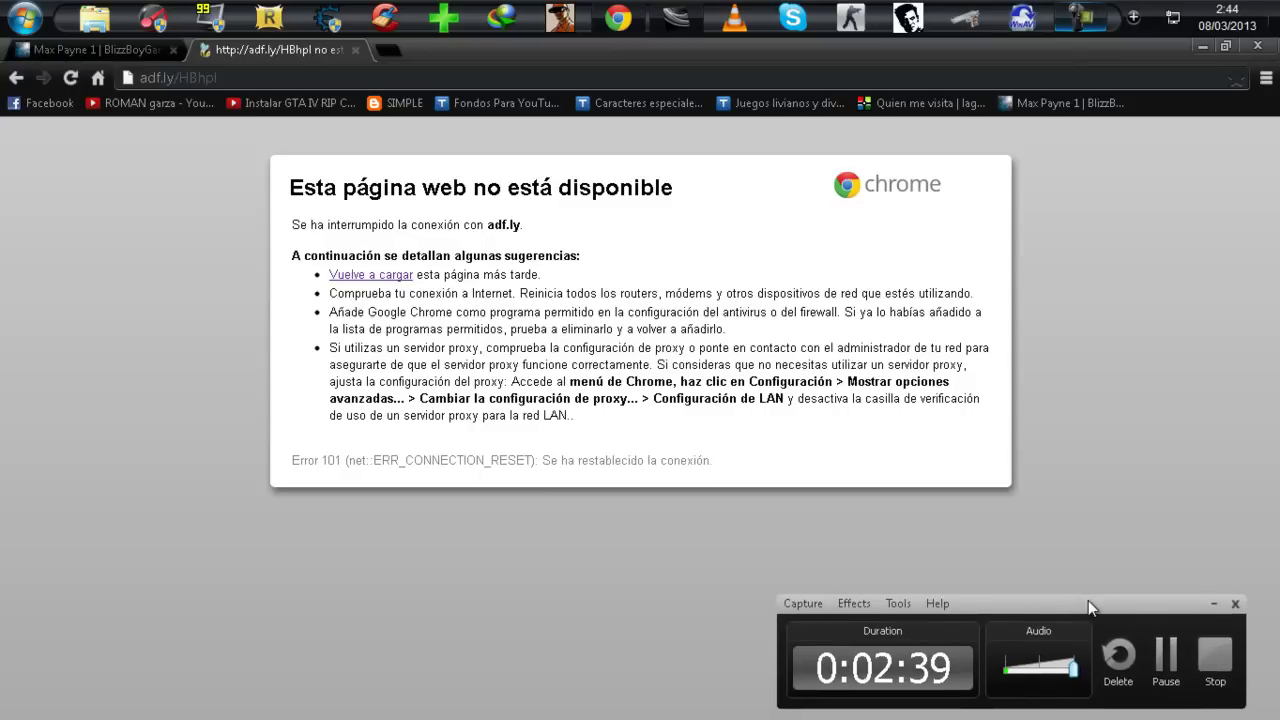
left_click(1170, 670)
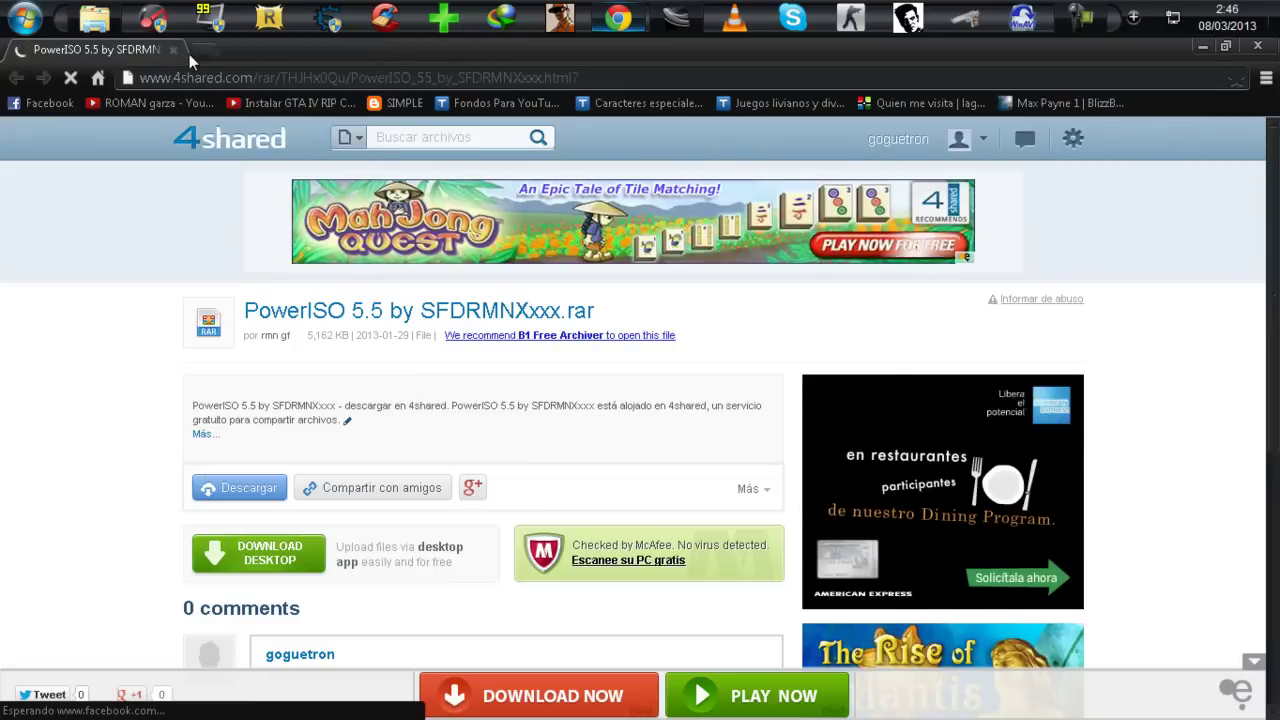
left_click(644, 78)
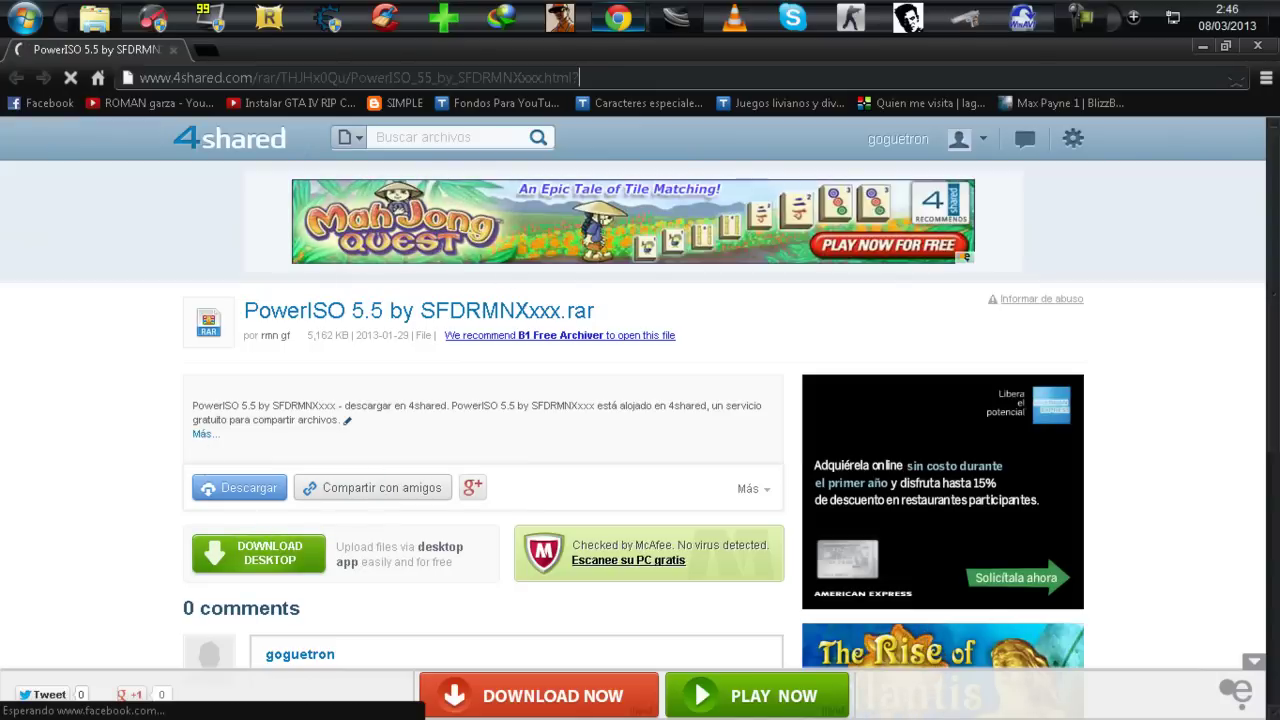
left_click(218, 51)
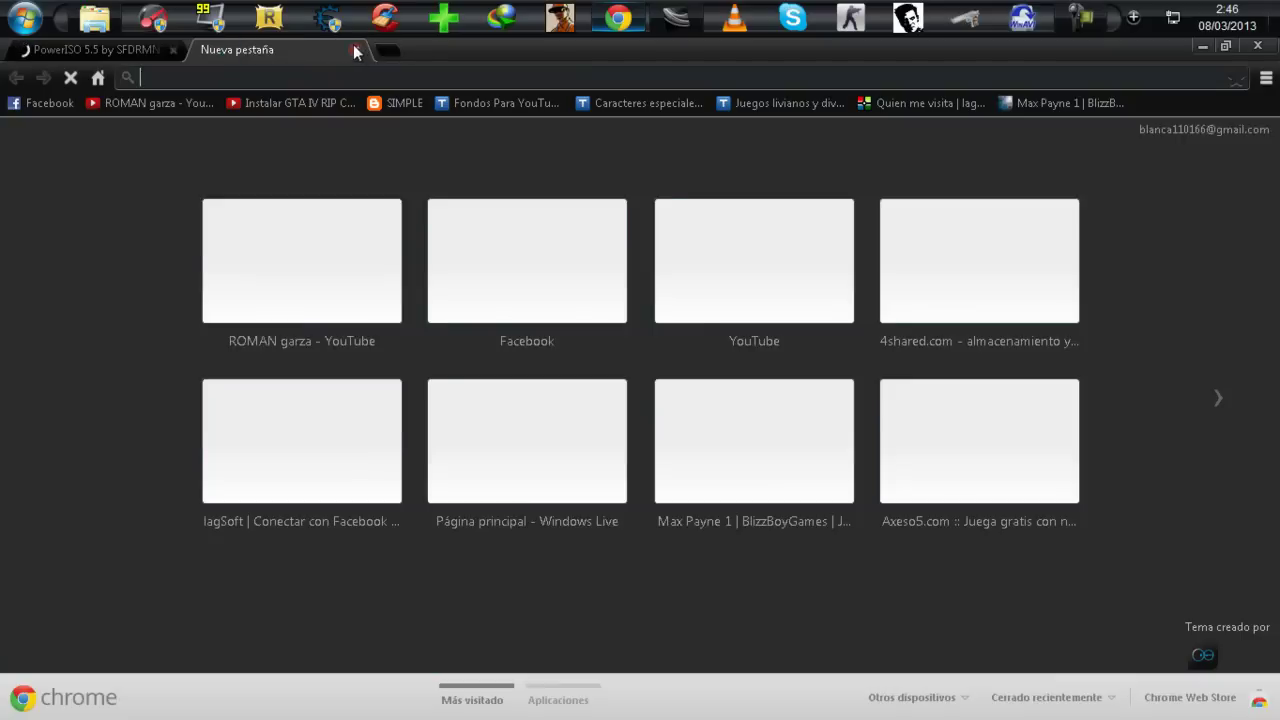
left_click(355, 50)
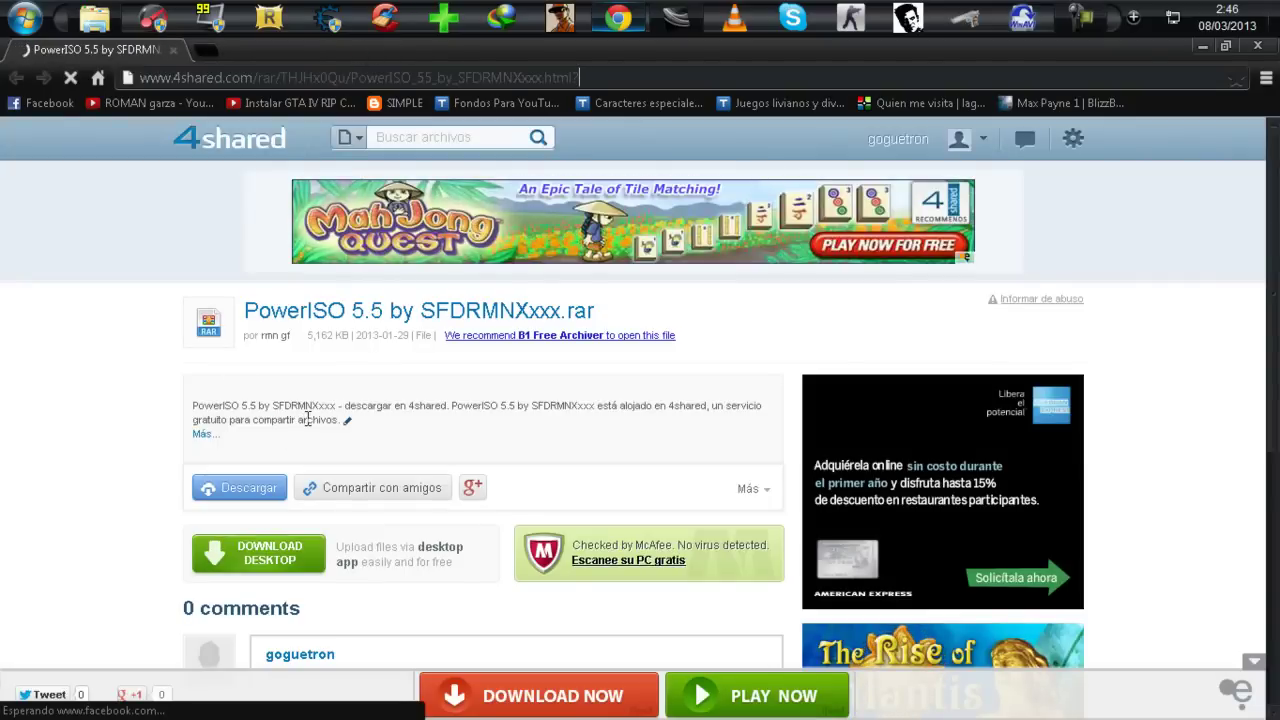
Examine the 4shared page for the PowerISO 5.5 archive and highlight its file description
scroll(335, 340, "down", 1)
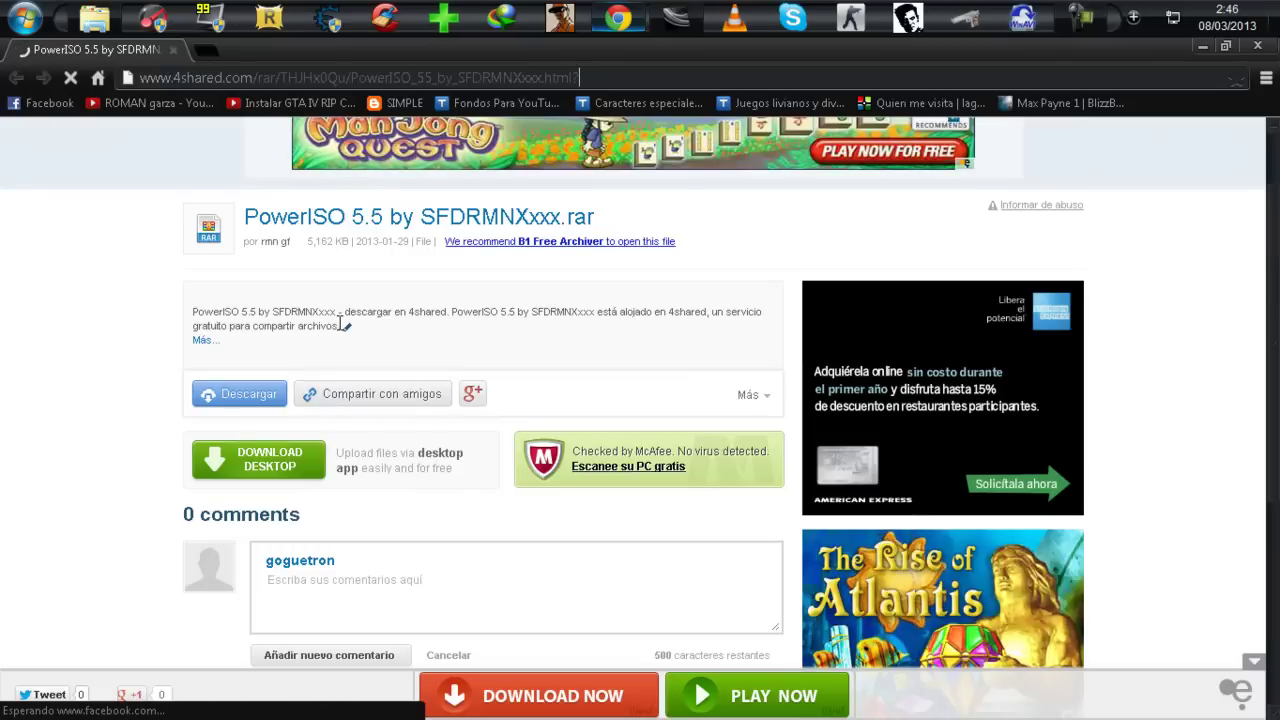
left_click_drag(339, 326, 200, 301)
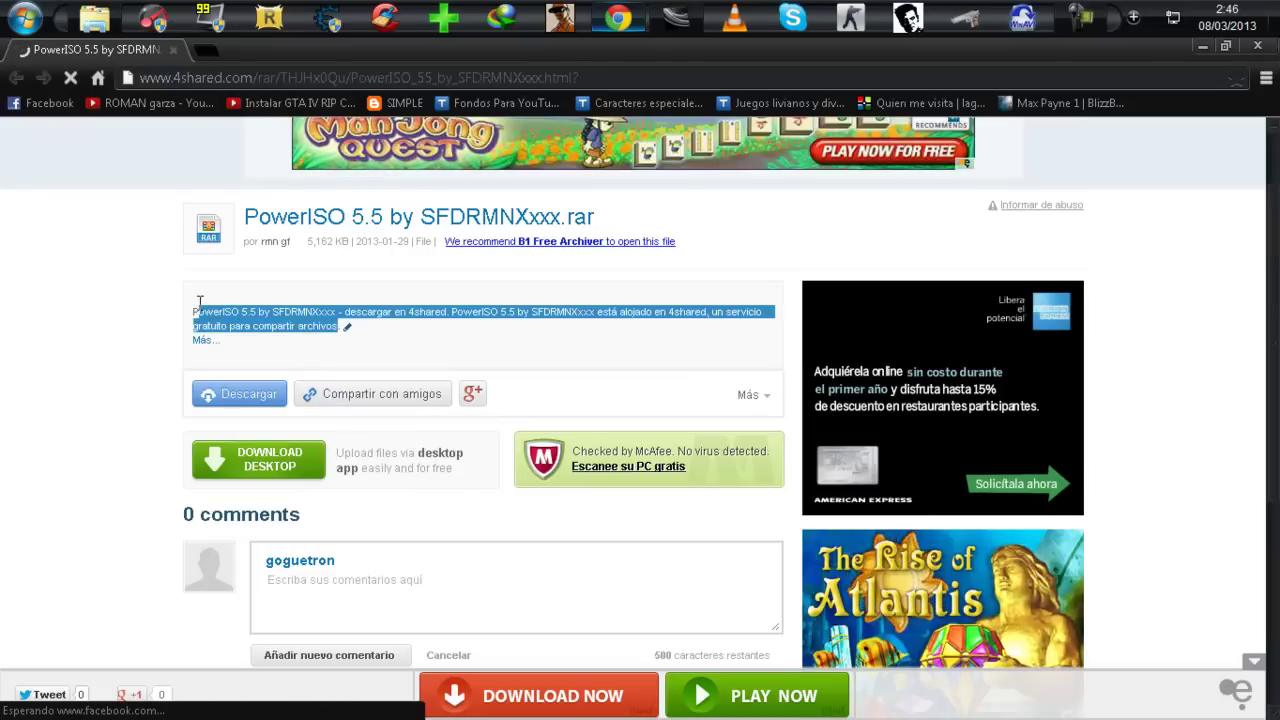
Locate the Max Payne 1 archive in the ROMAN(H) network folder and check its file size
left_click(195, 312)
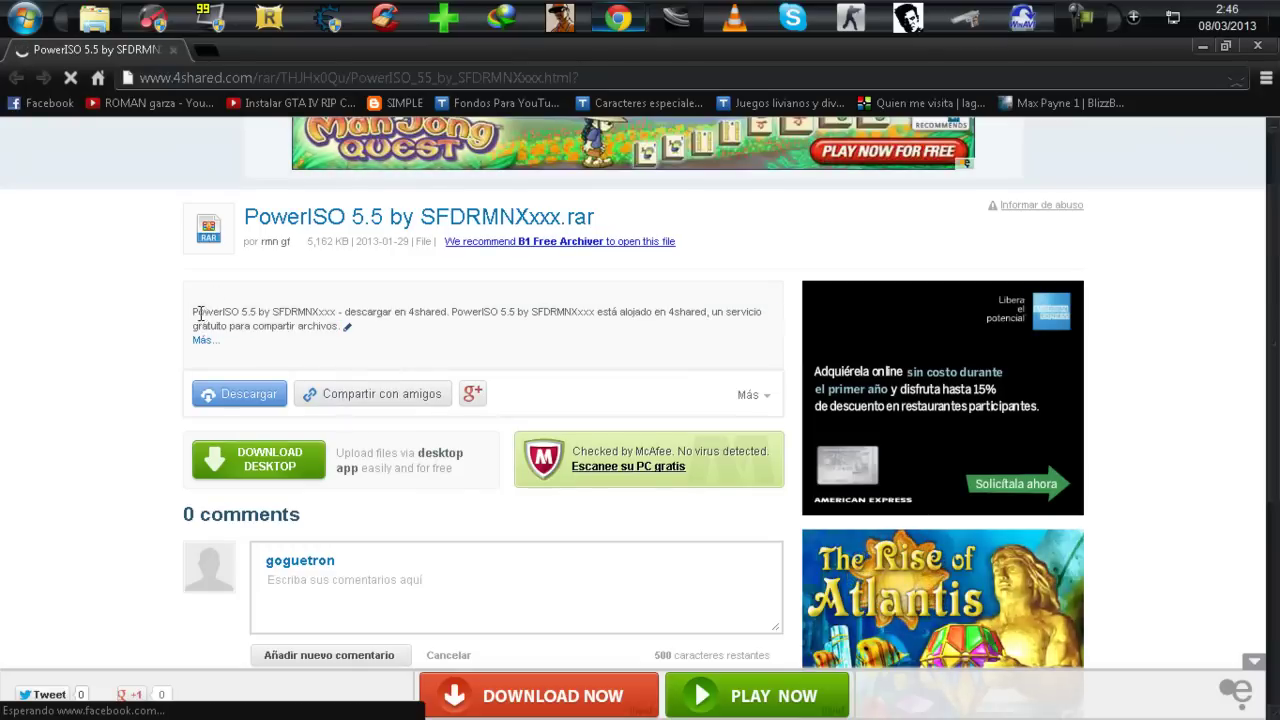
left_click(96, 28)
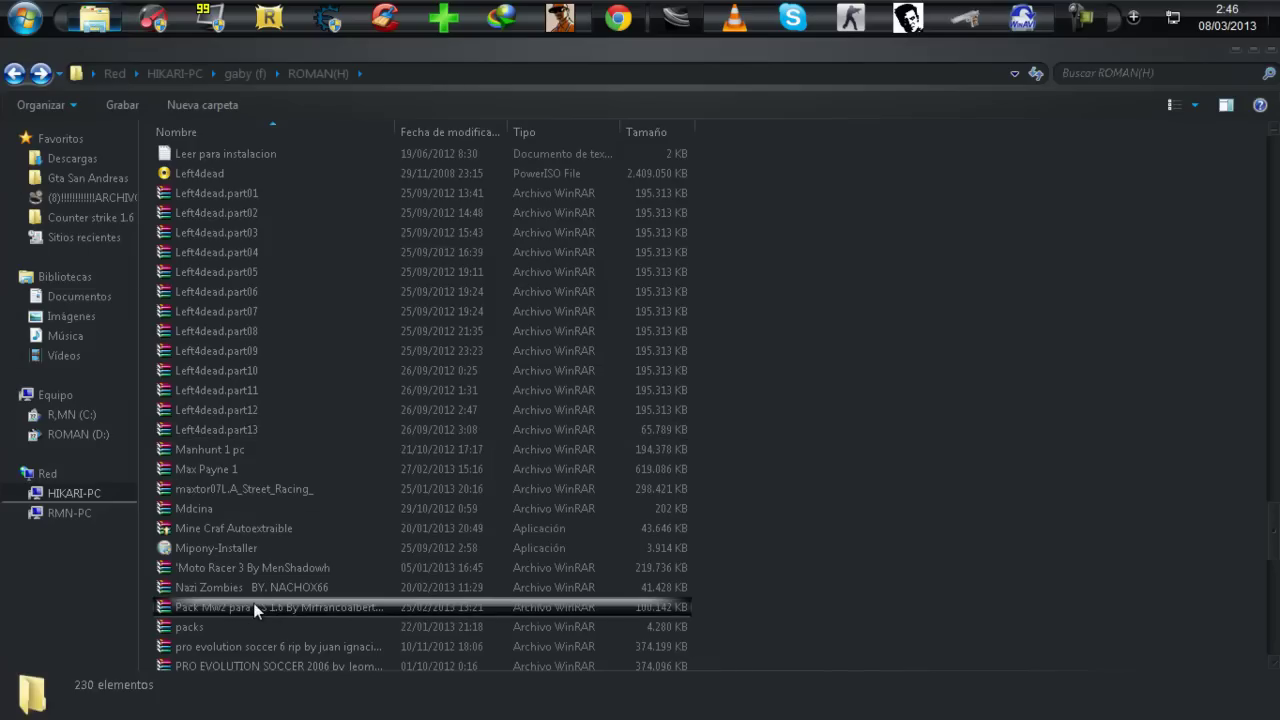
scroll(250, 600, "down", 1)
left_click(228, 420)
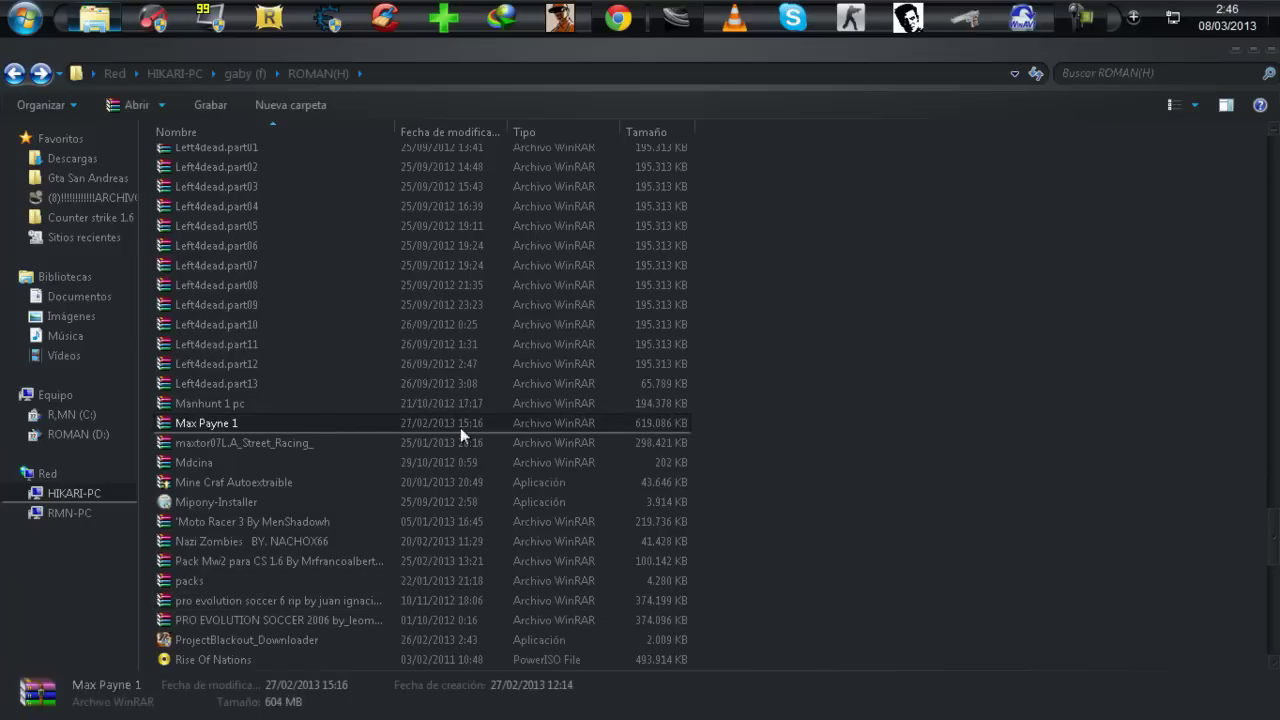
left_click(698, 422)
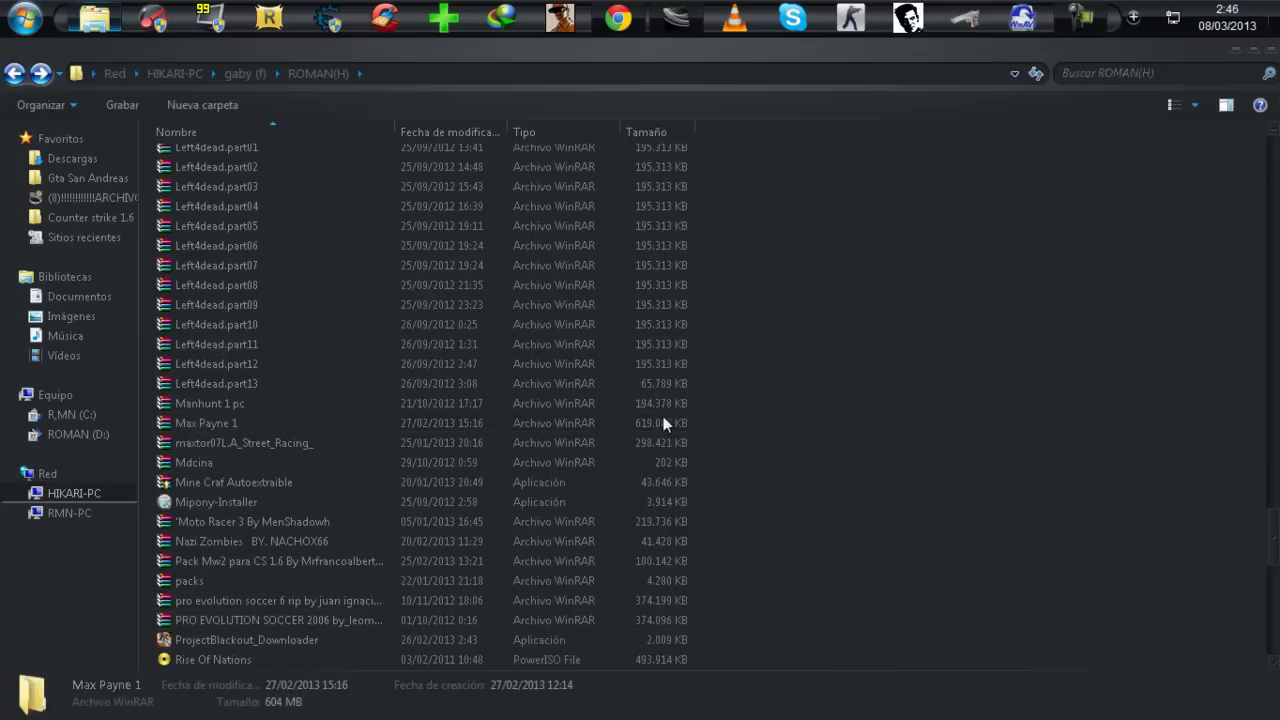
Return to the 4shared page in Chrome and start the free download of the PowerISO 5.5 archive
left_click(626, 18)
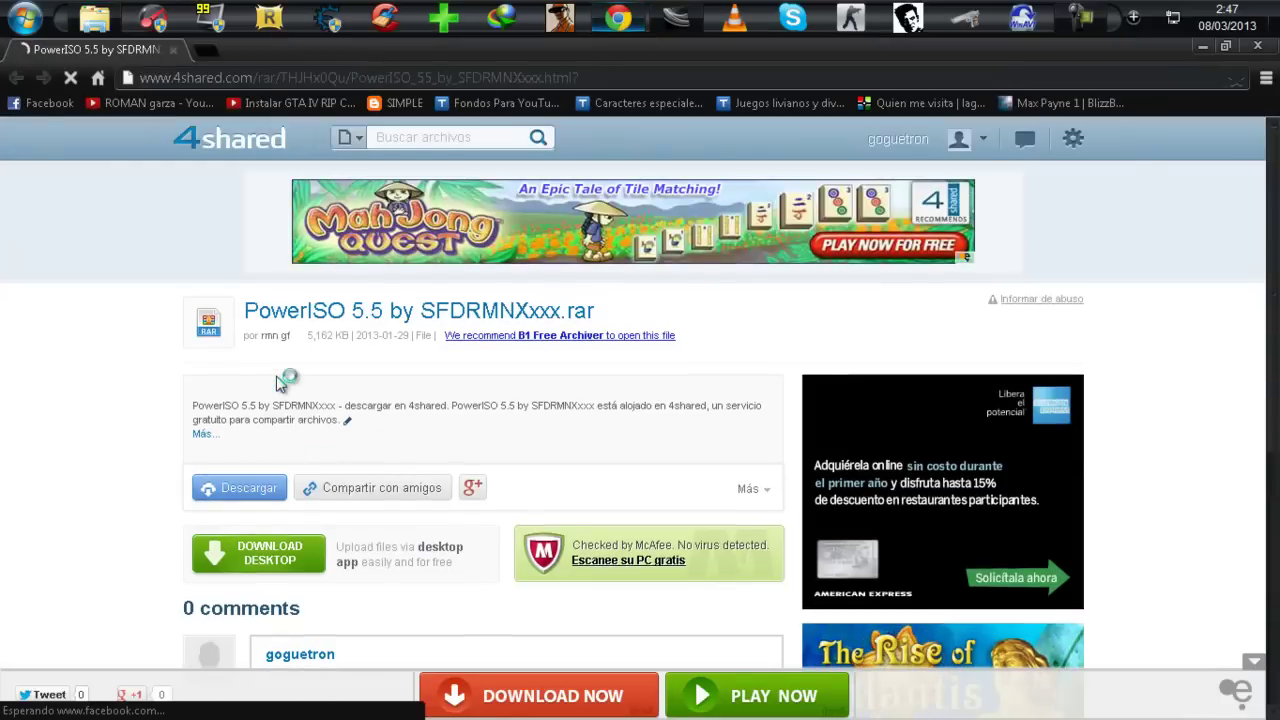
left_click(258, 492)
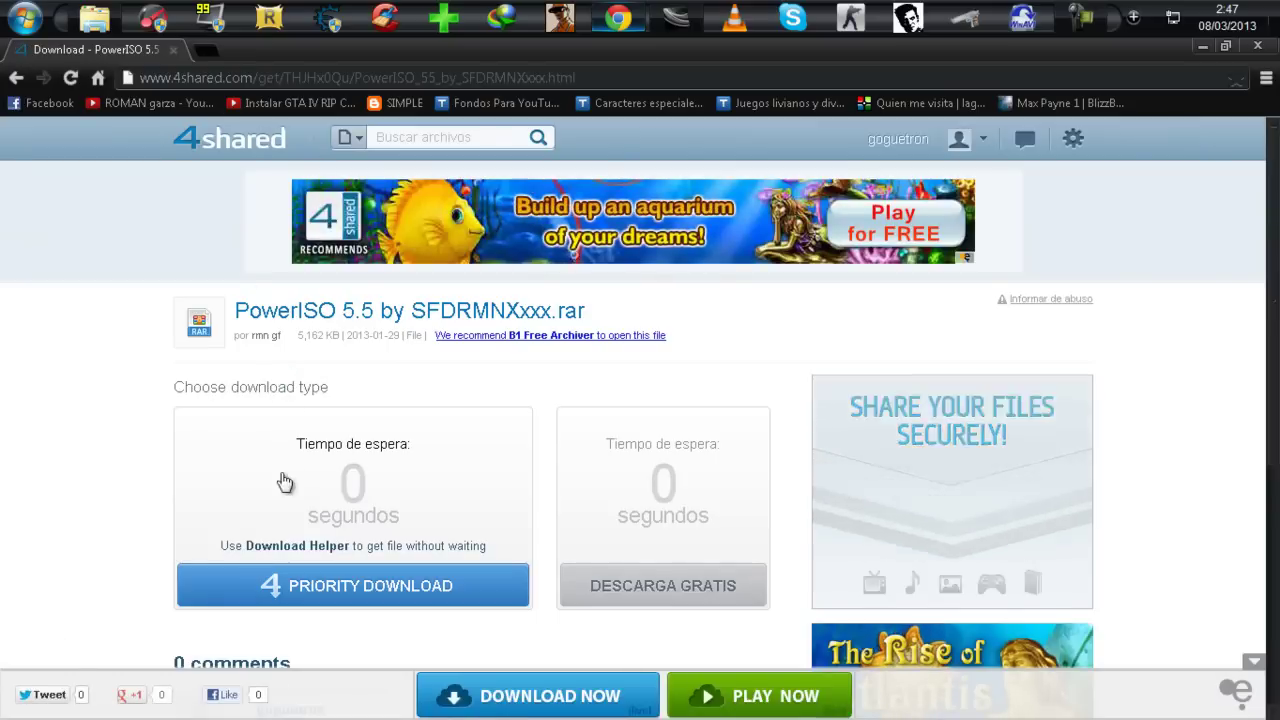
left_click(703, 598)
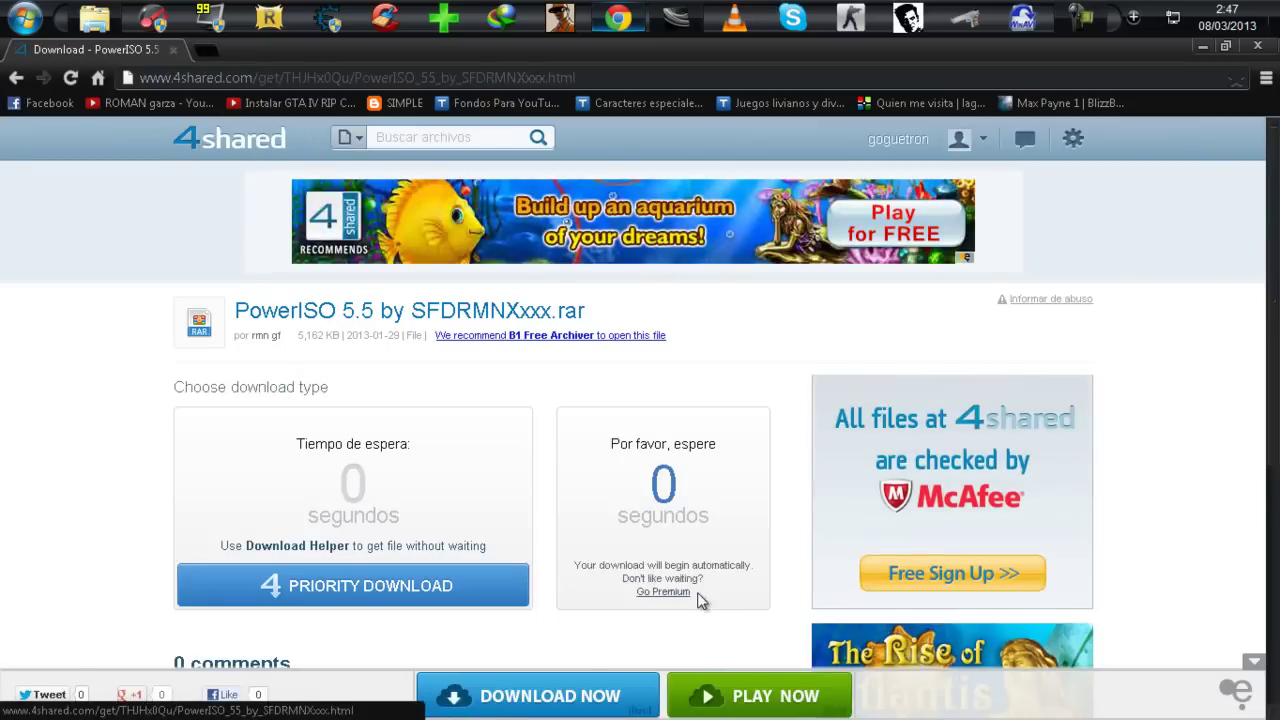
left_click(680, 589)
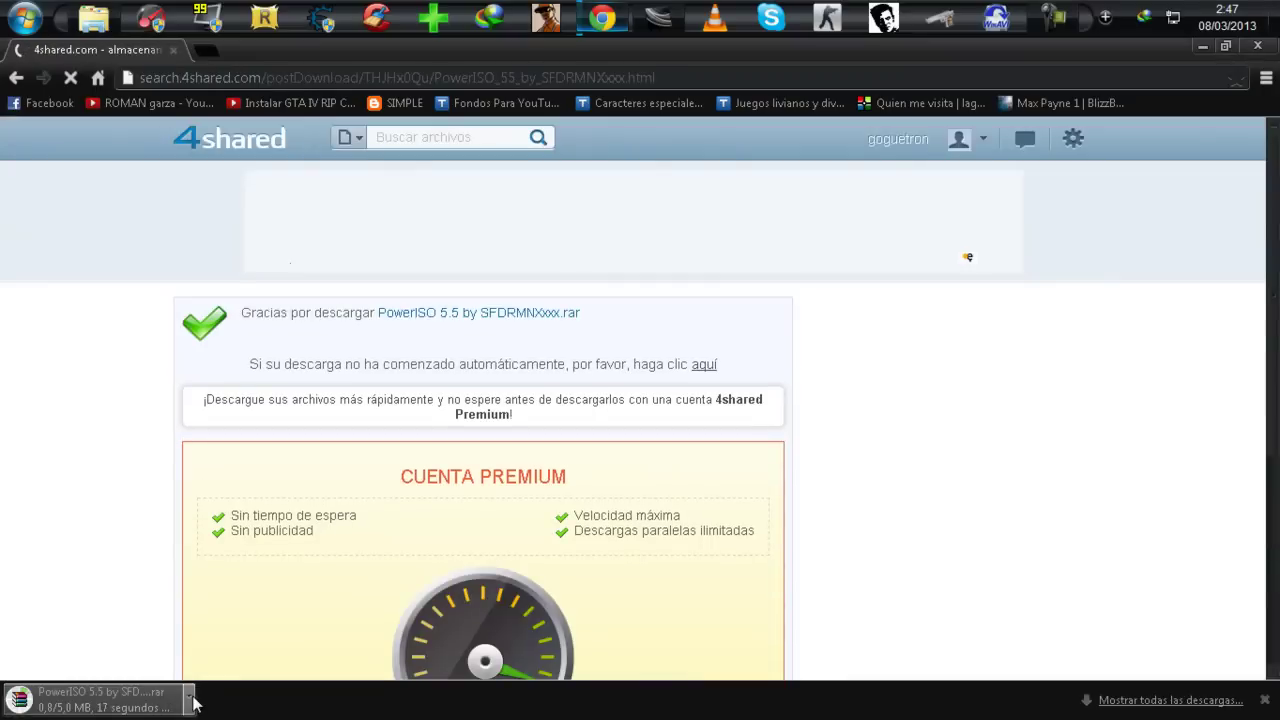
Cancel the running PowerISO 5.5 download, close the browser and show the desktop
left_click(187, 678)
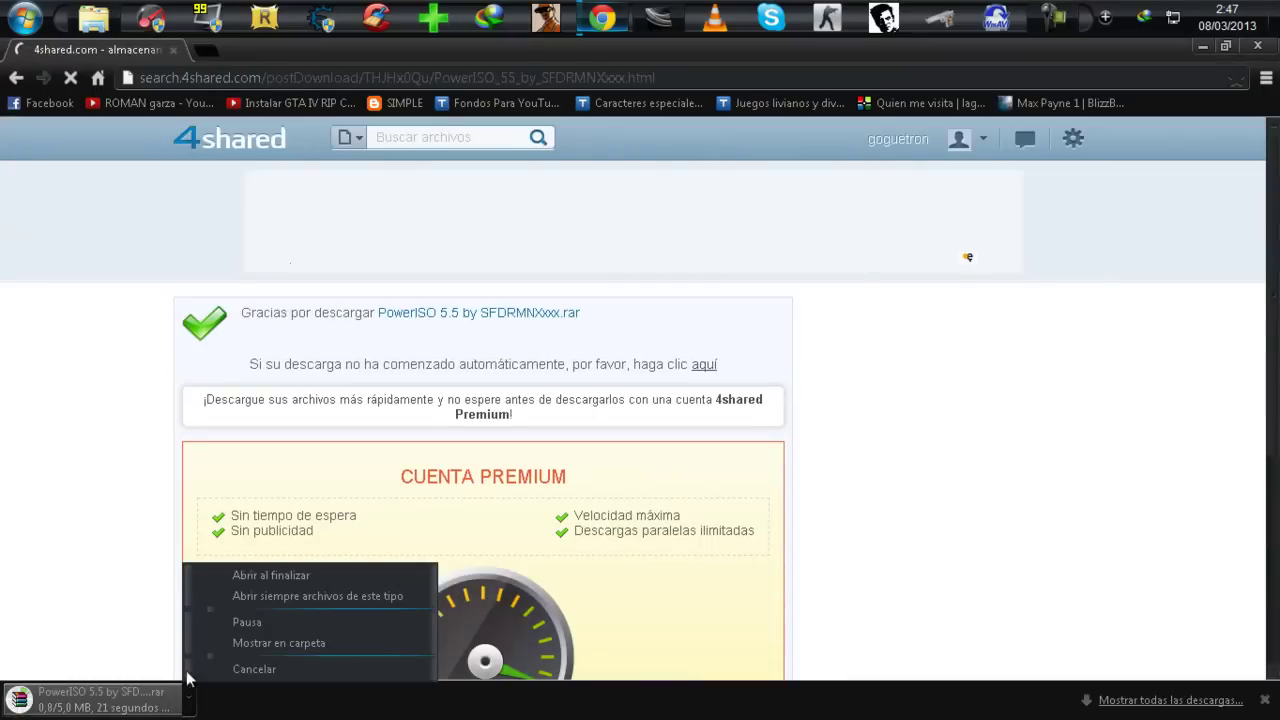
left_click(264, 671)
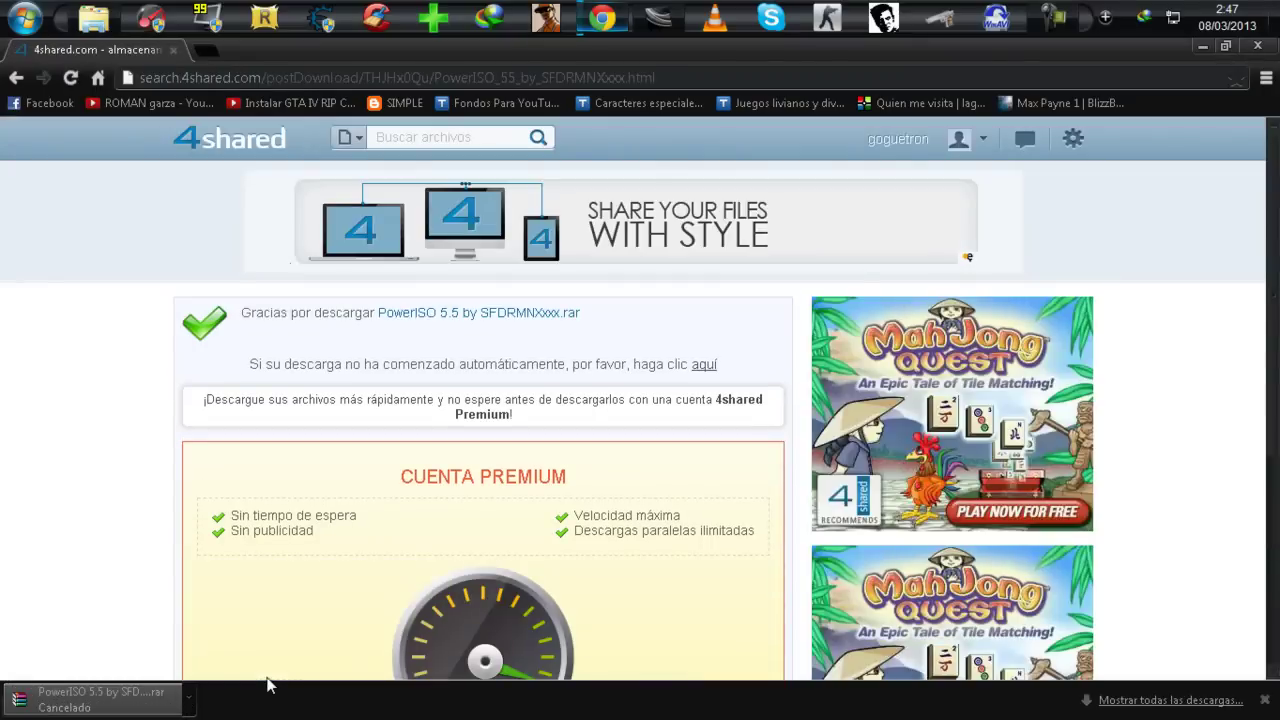
left_click(1257, 46)
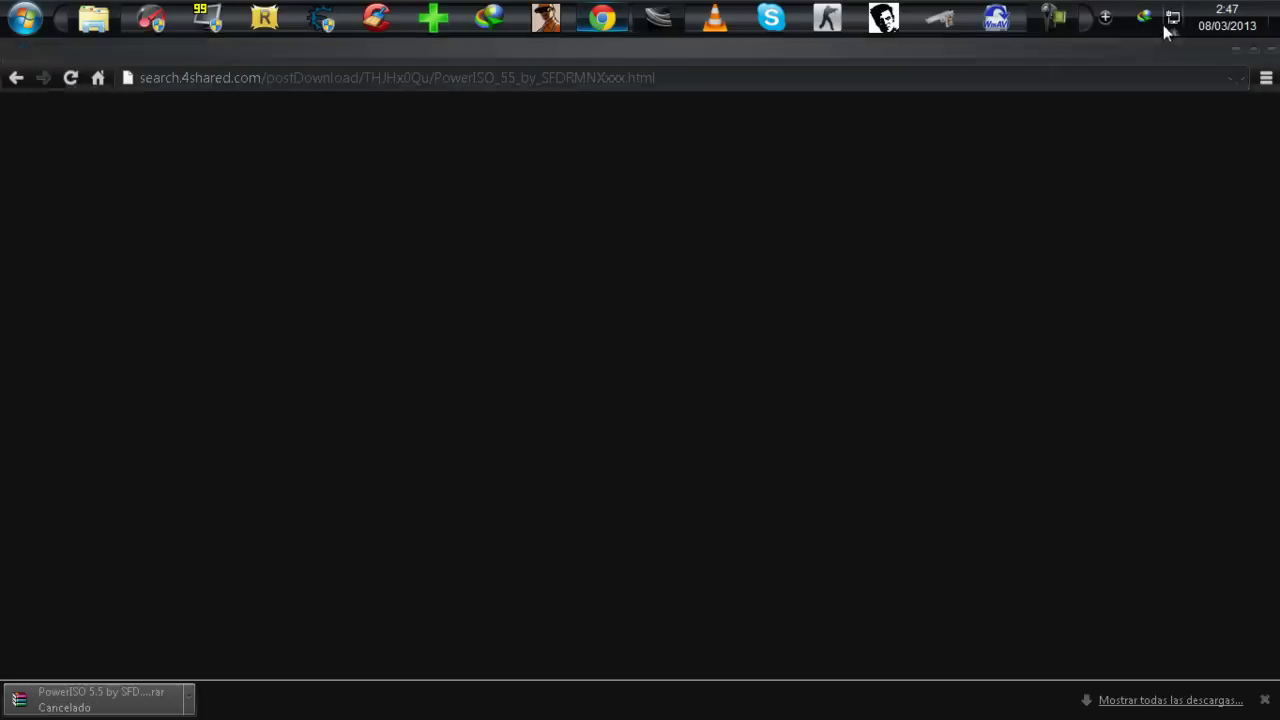
left_click(1273, 18)
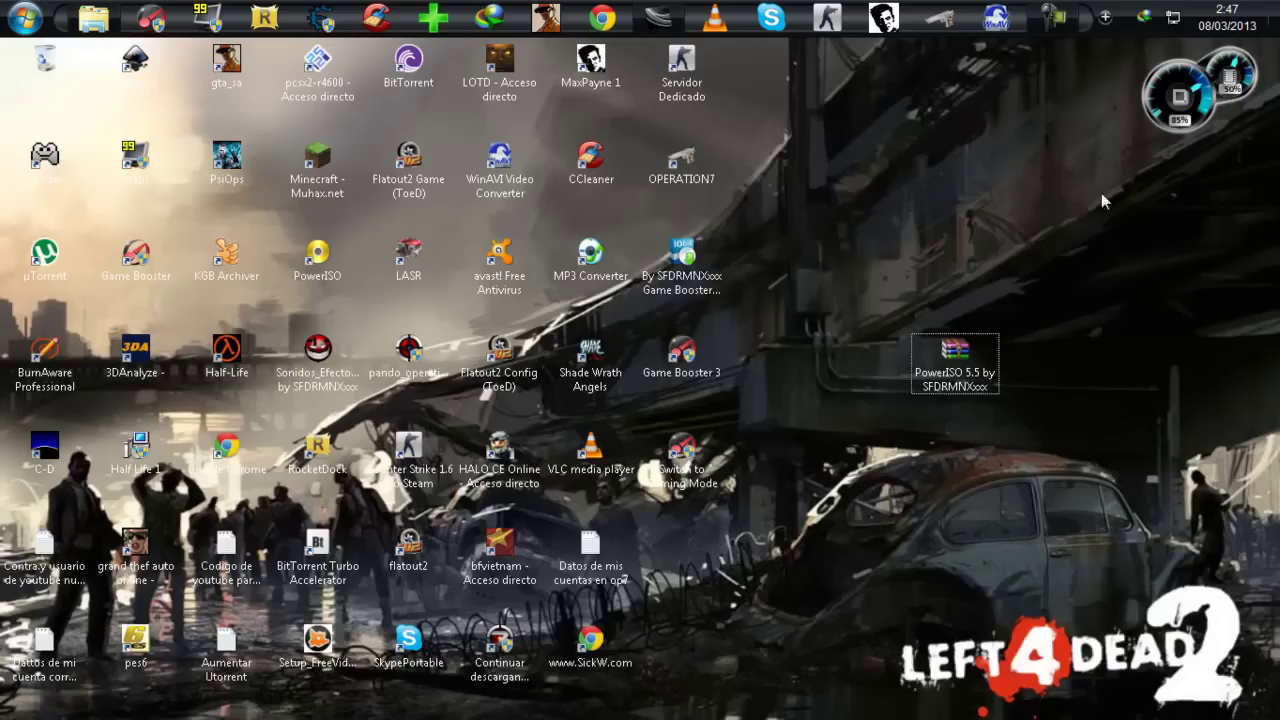
Extract the PowerISO 5.5 archive onto the desktop and dismiss the Internet Download Manager warning
right_click(961, 372)
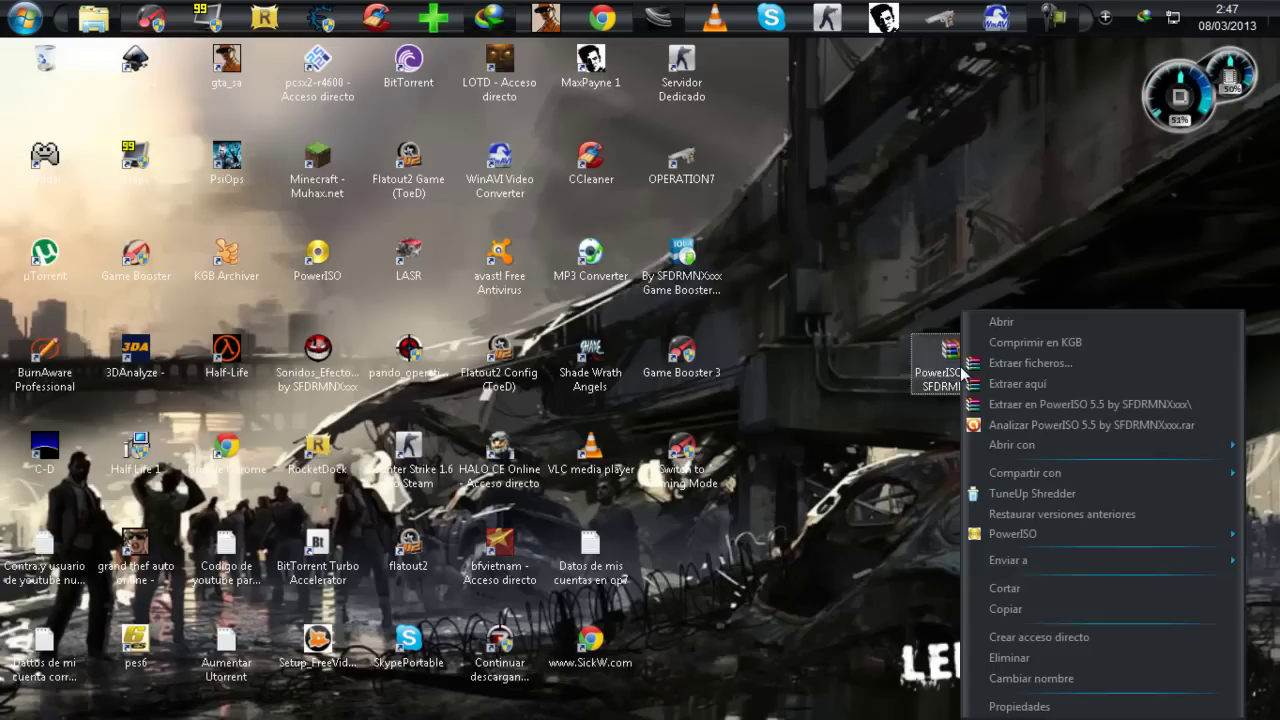
left_click(990, 383)
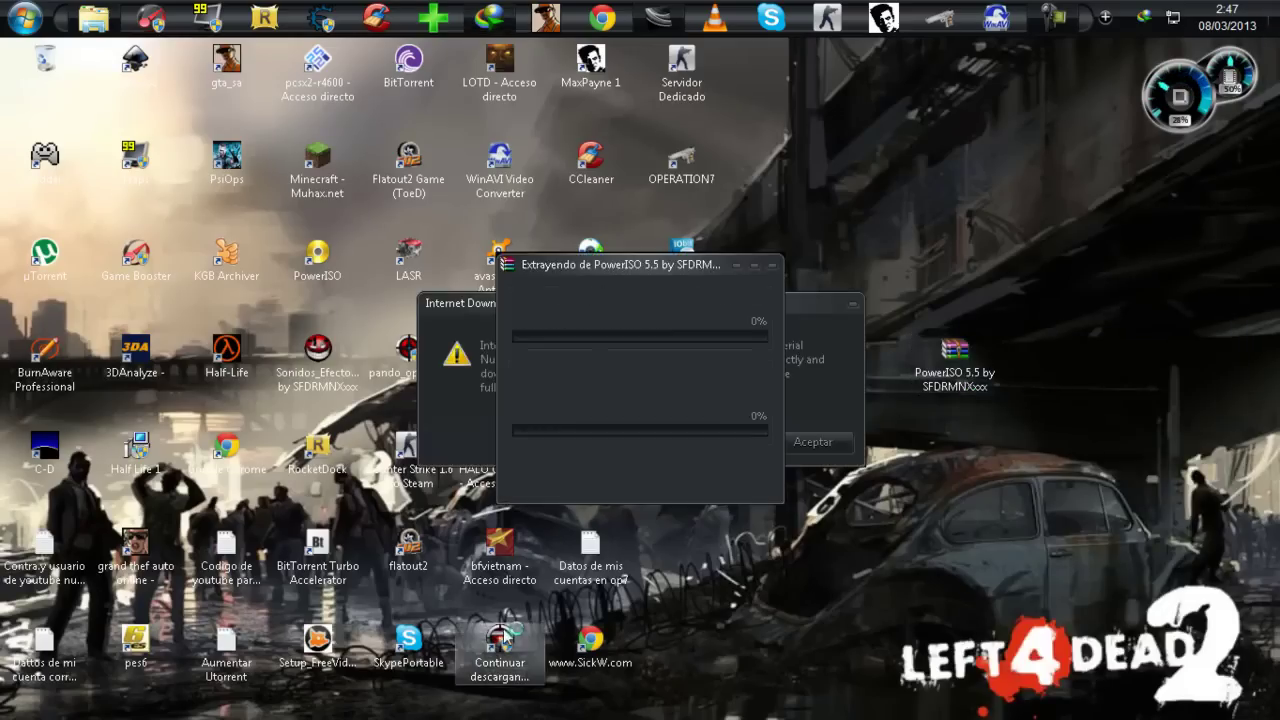
left_click(806, 448)
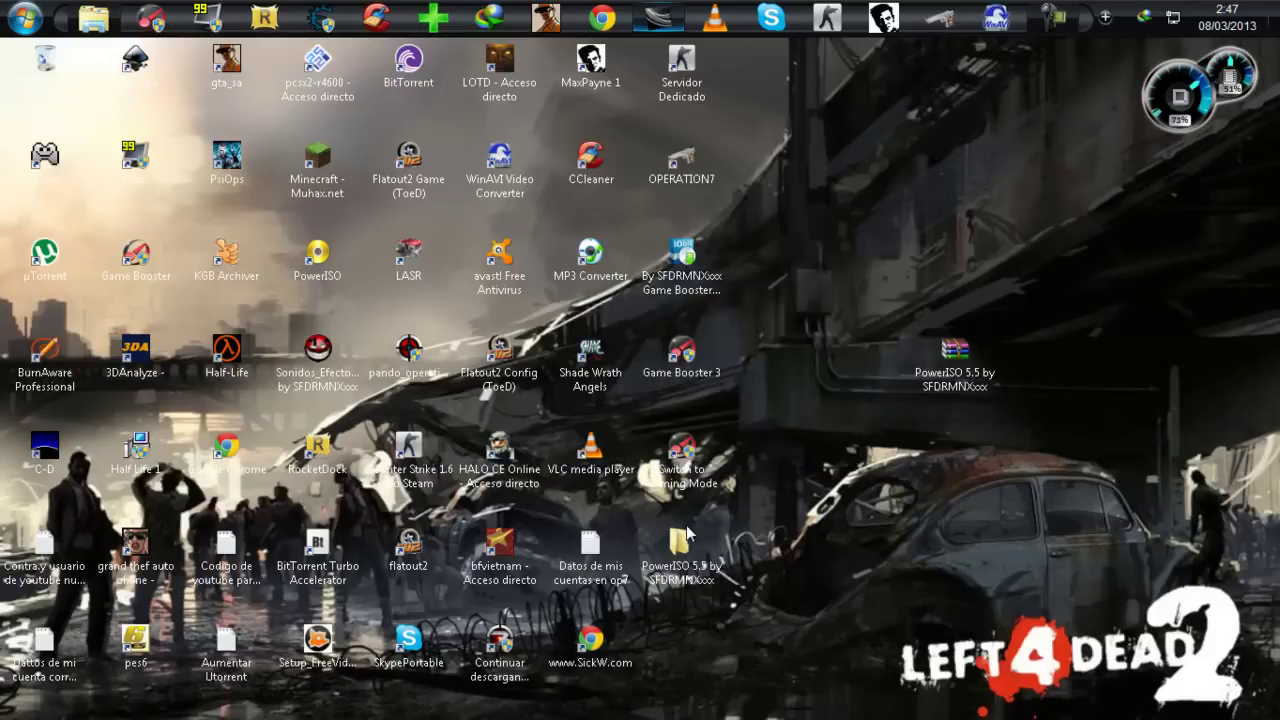
Run the PowerISO 5.5 installer from the extracted folder, accept the licence and continue past the AVG toolbar offer with its options unselected
double_click(687, 555)
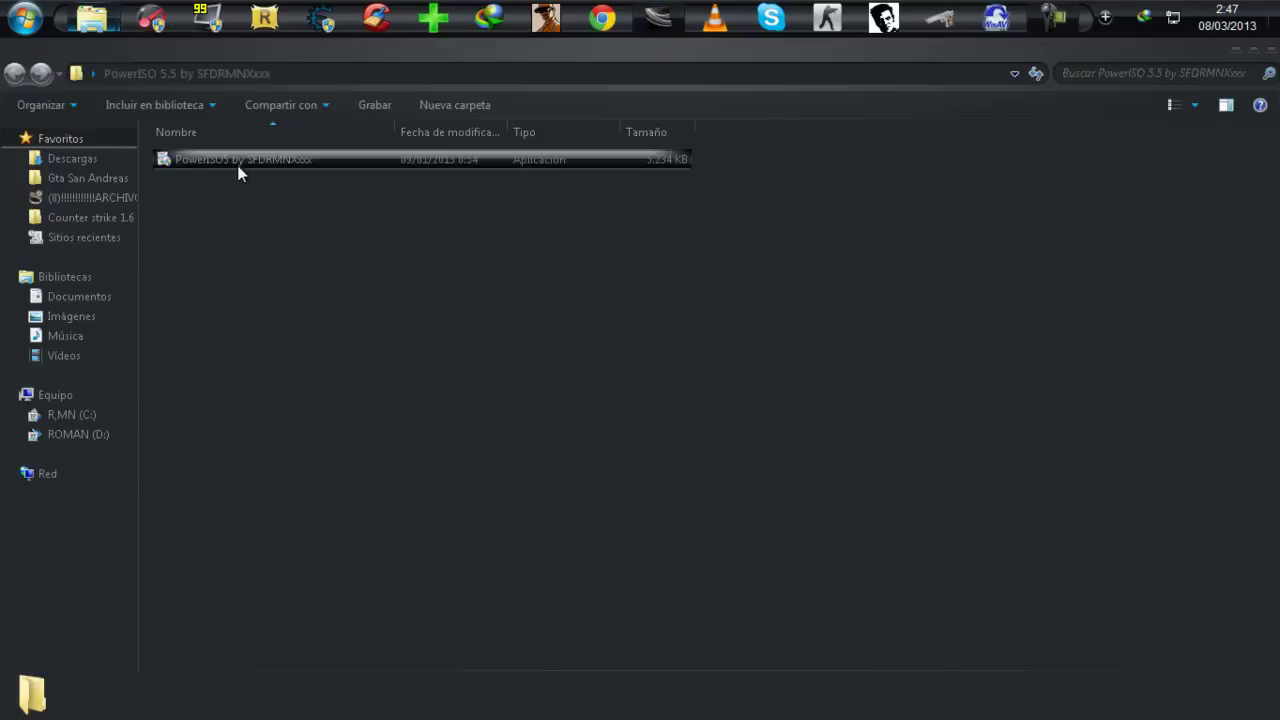
left_click(237, 164)
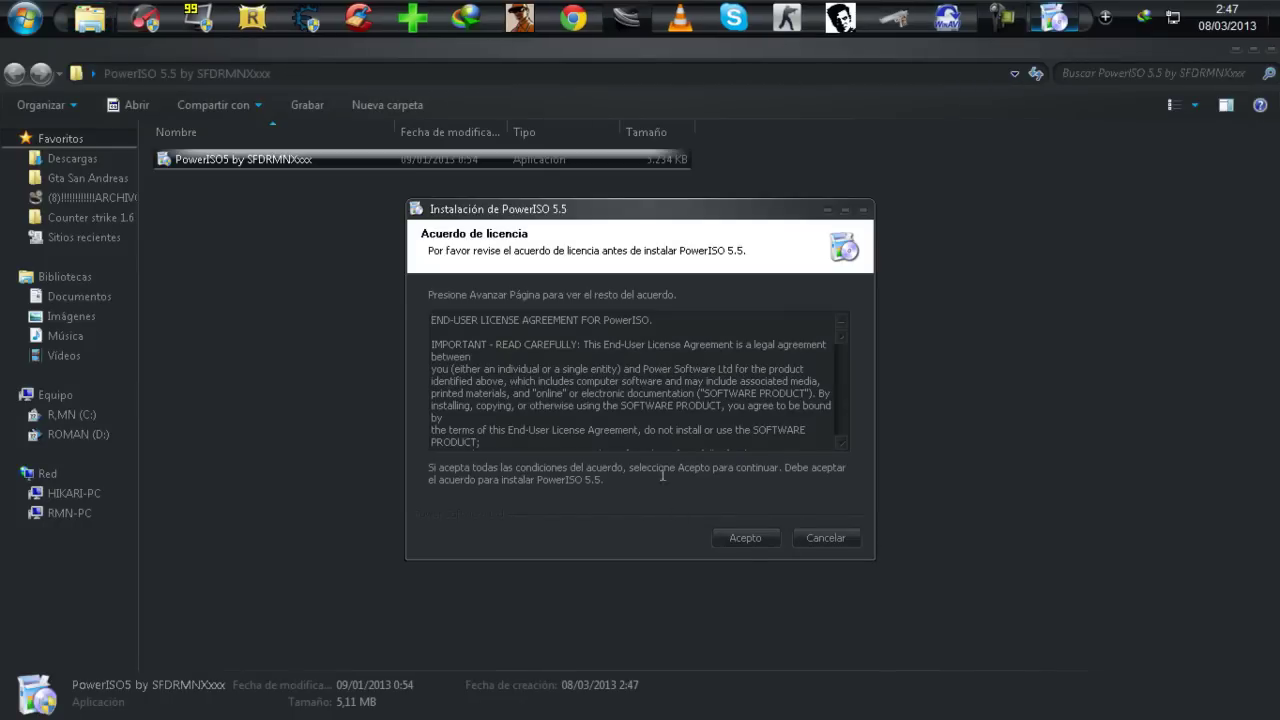
left_click(747, 537)
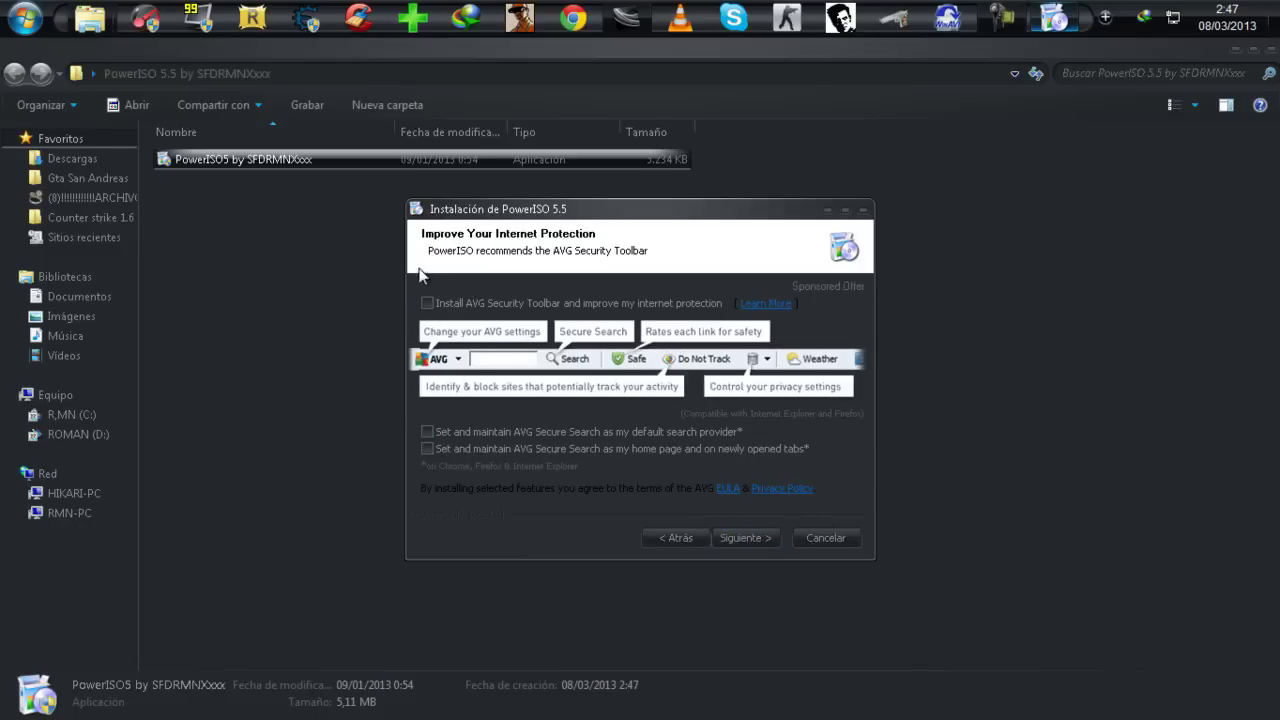
left_click(747, 538)
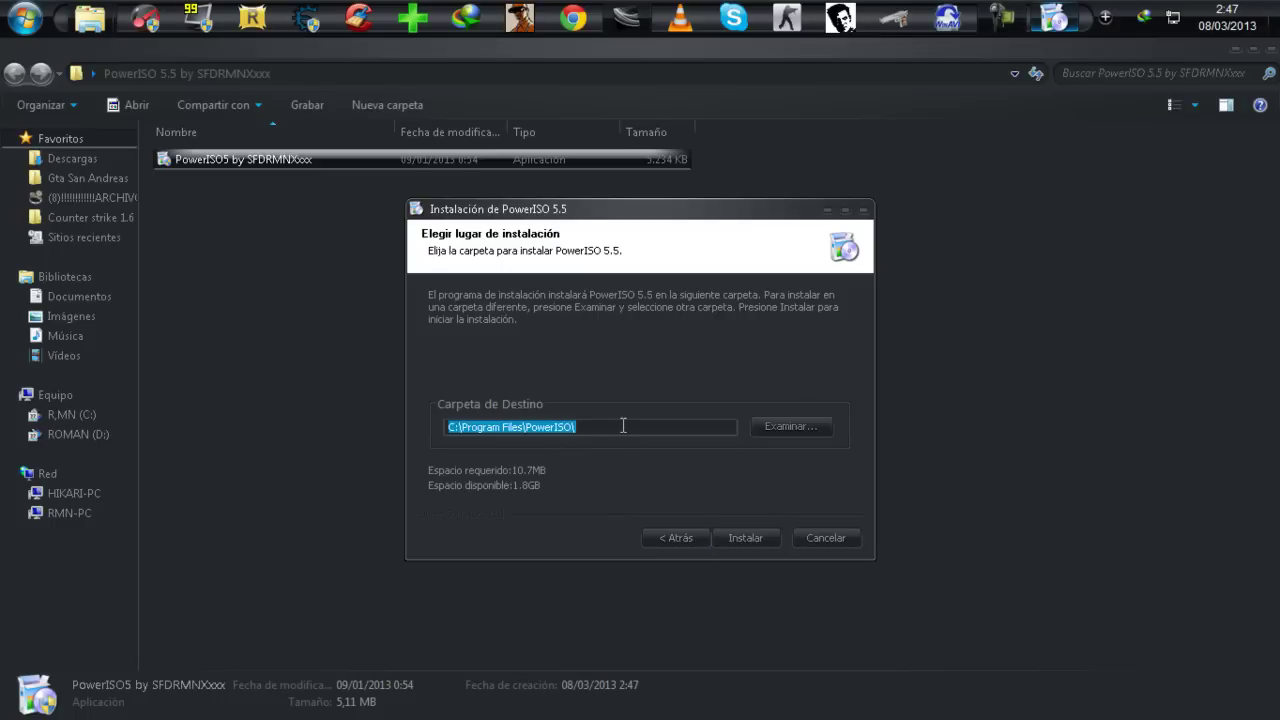
Highlight the destination path C:\Program Files\PowerISO\, cancel the PowerISO installation and close the extracted folder
left_click_drag(590, 428, 372, 427)
left_click(614, 422)
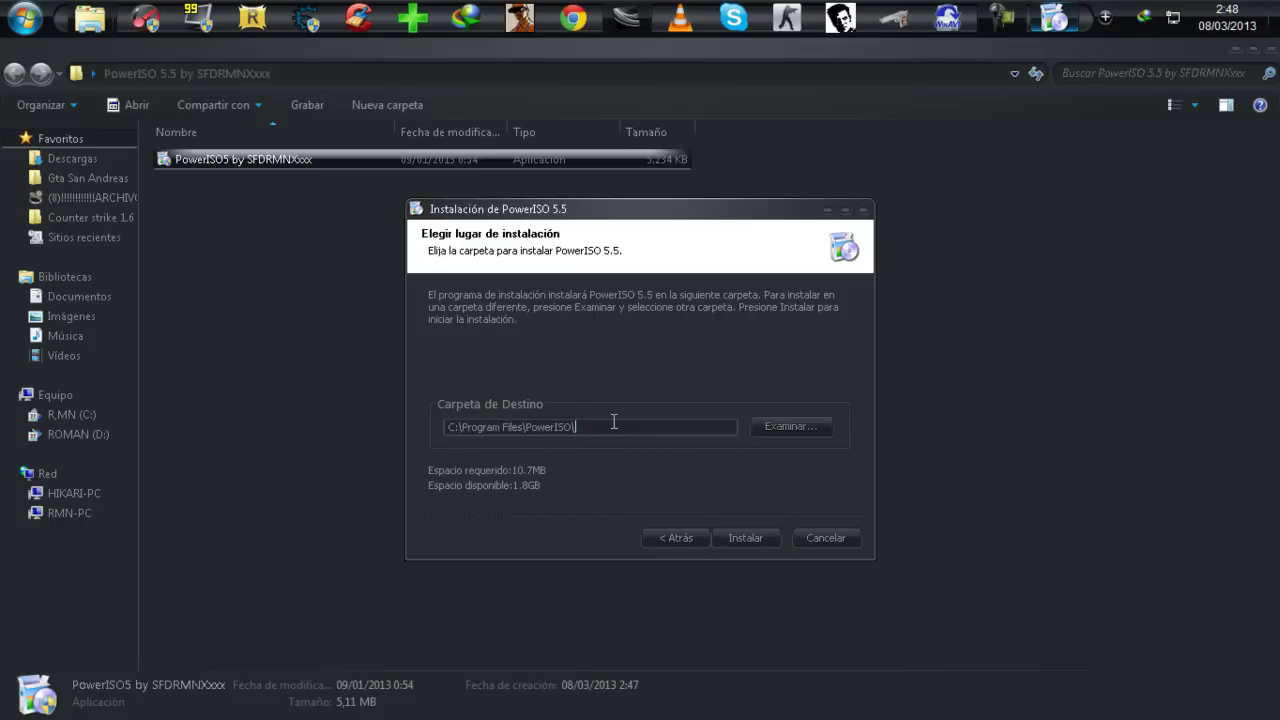
left_click(836, 538)
left_click(695, 458)
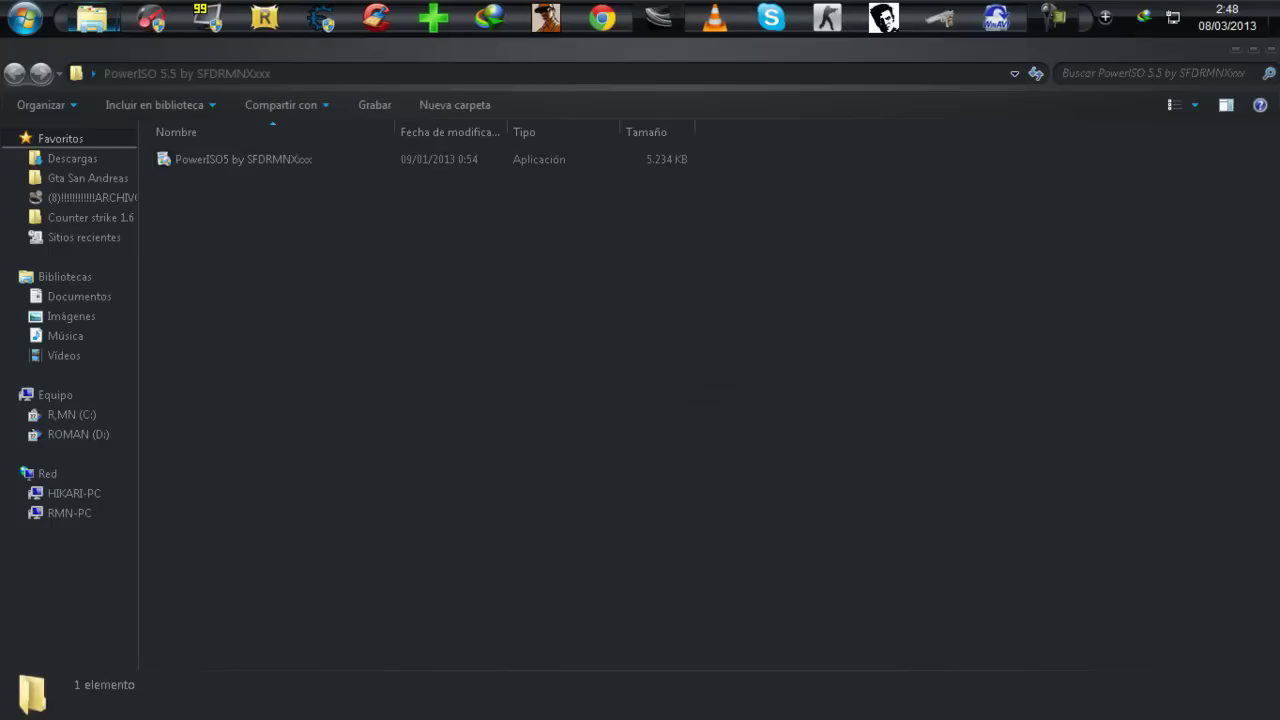
left_click(1271, 49)
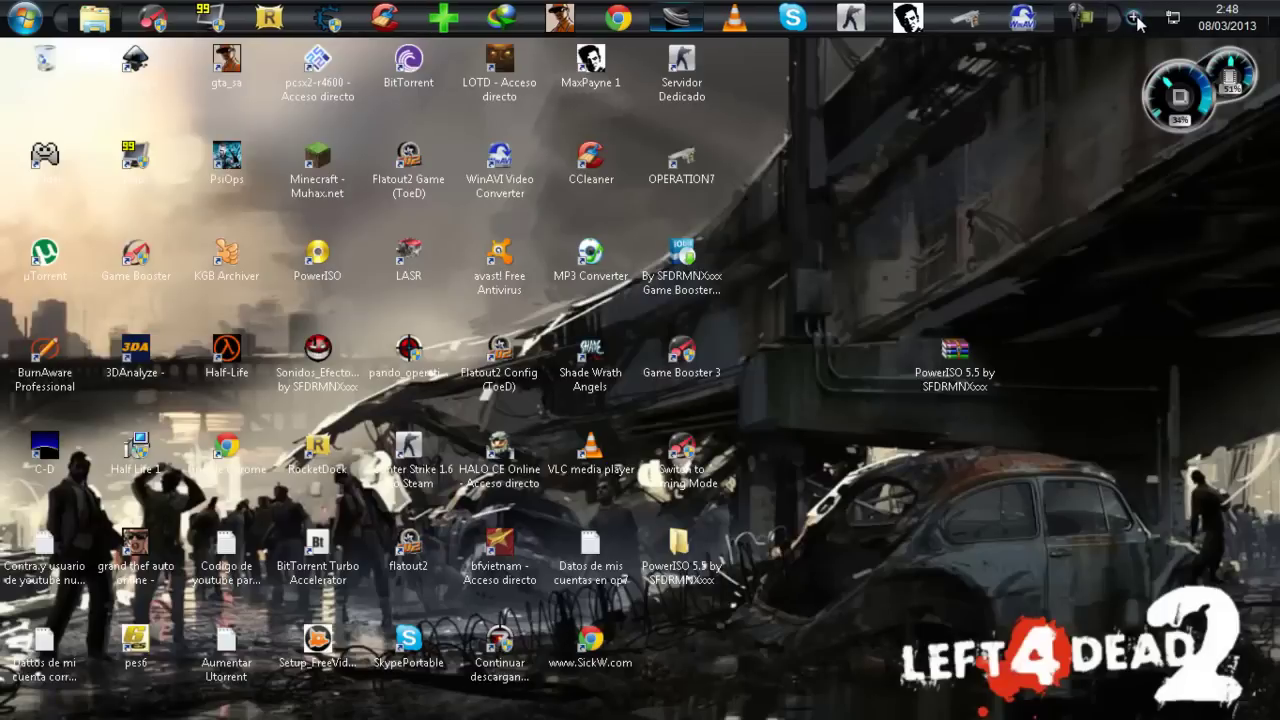
Move the PowerISO 5.5 archive and its extracted folder from the desktop to the Recycle Bin and empty the bin
left_click(1136, 18)
right_click(1136, 69)
left_click(1132, 273)
left_click_drag(986, 366, 726, 656)
left_click_drag(886, 670, 45, 62)
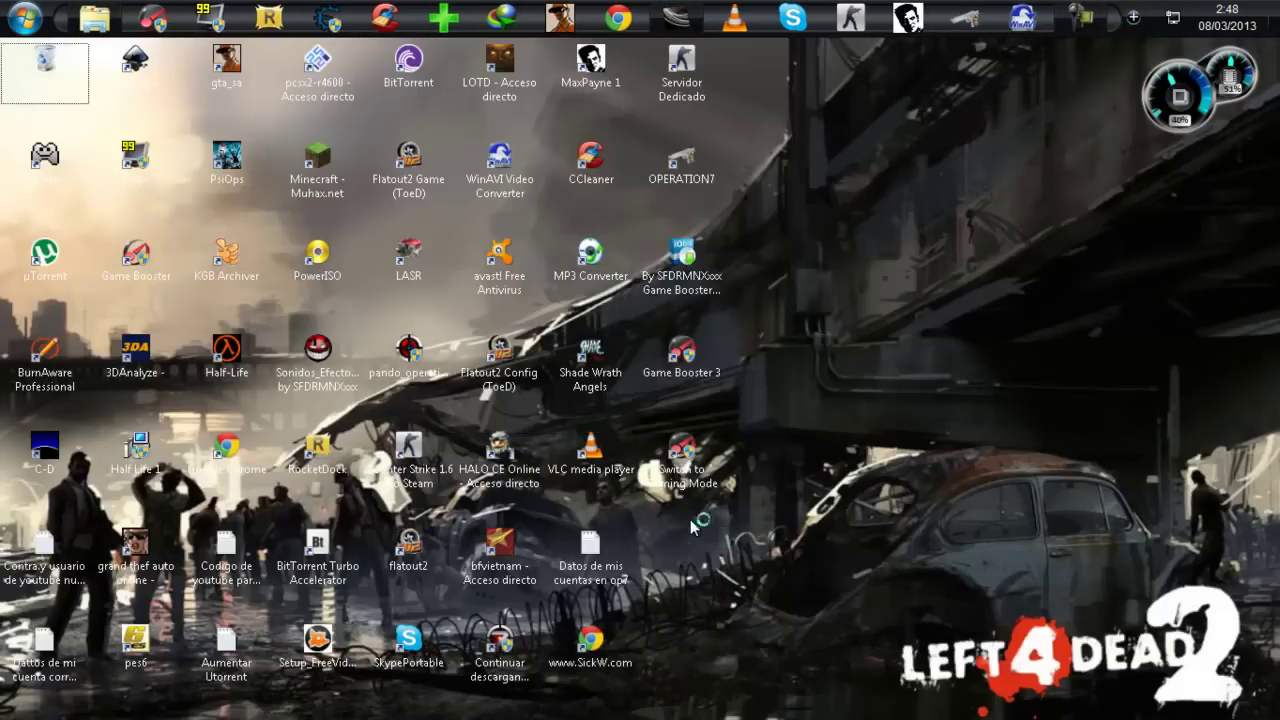
right_click(37, 74)
left_click(110, 150)
left_click(716, 397)
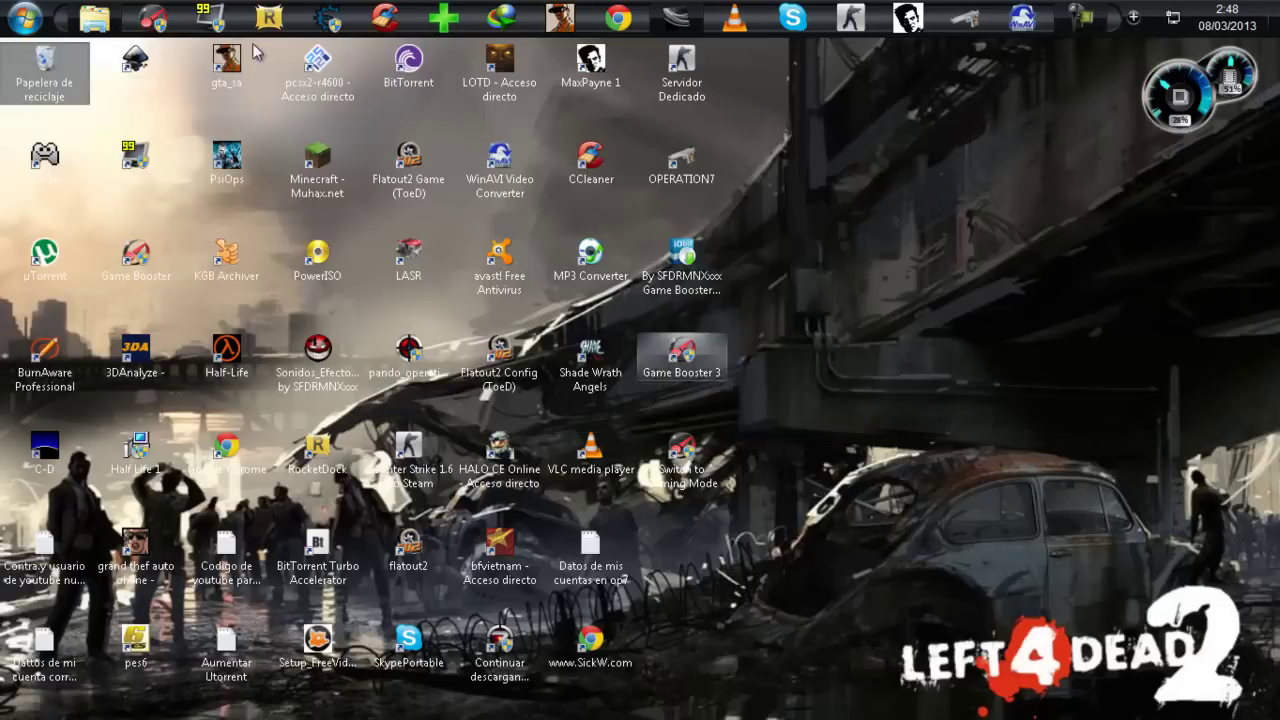
View the extraction options for the Max Payne 1 archive in the ROMAN(H) network folder without extracting it
left_click(92, 18)
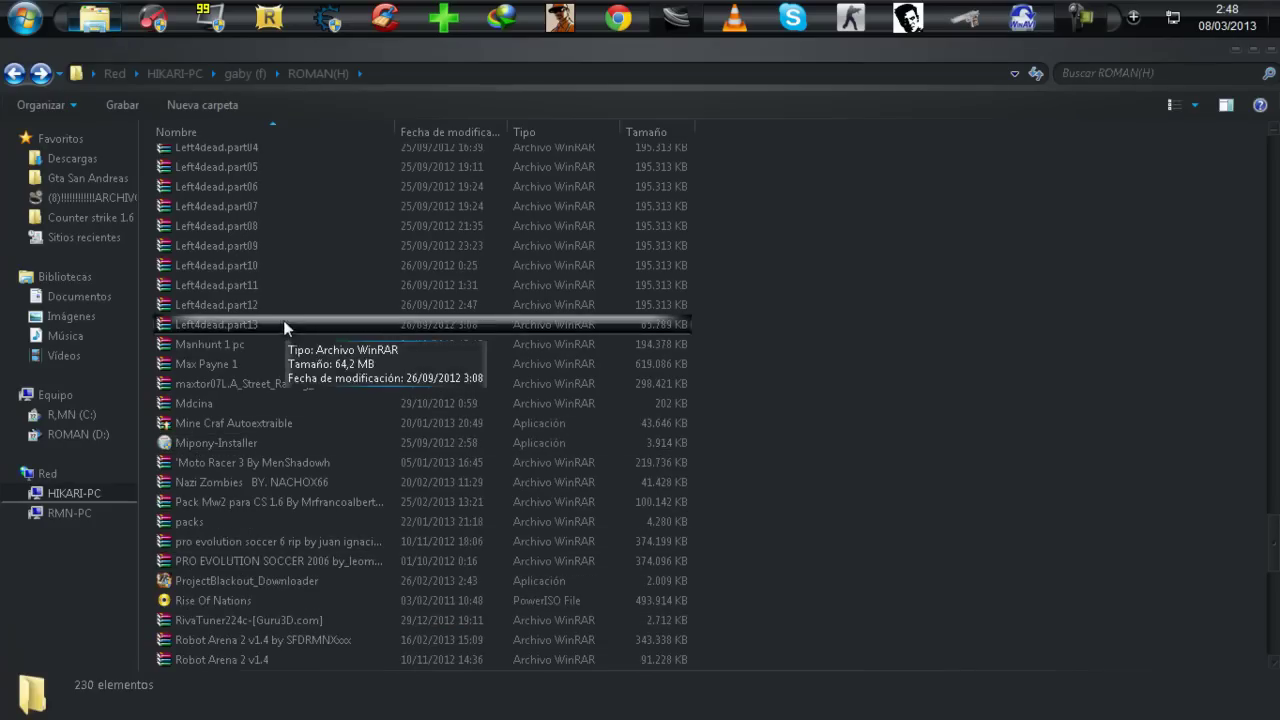
left_click(224, 366)
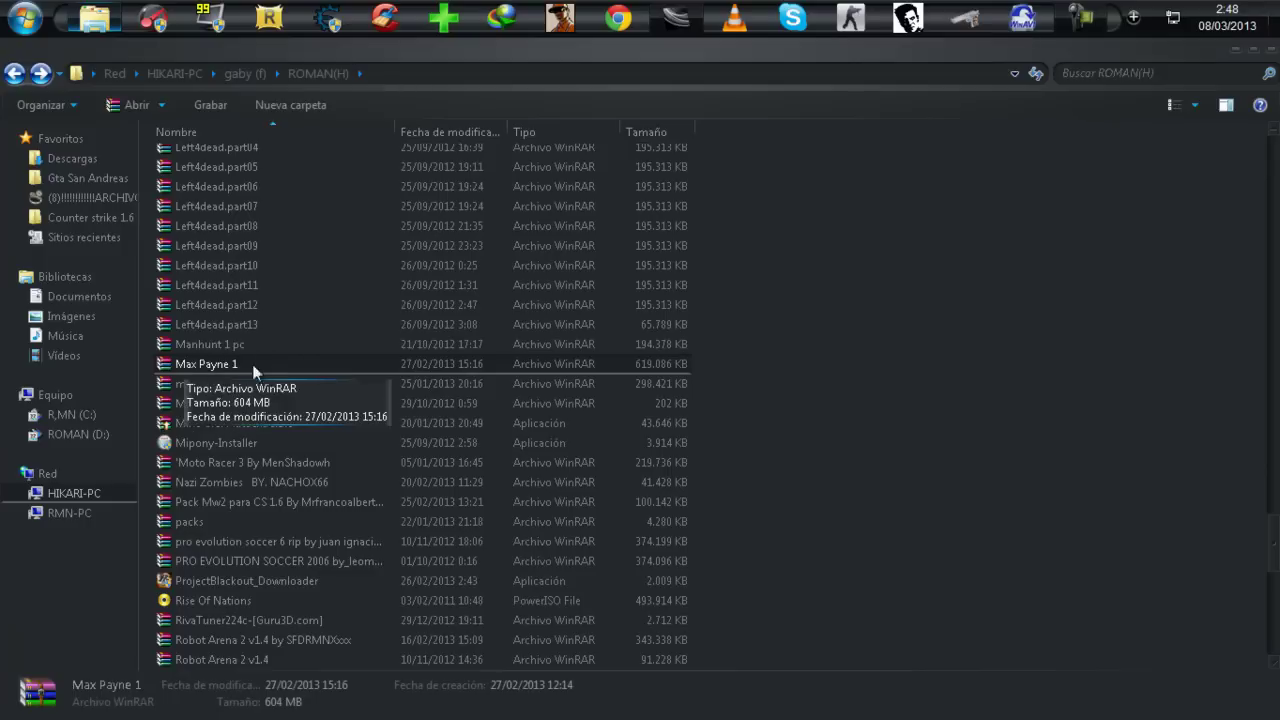
right_click(219, 361)
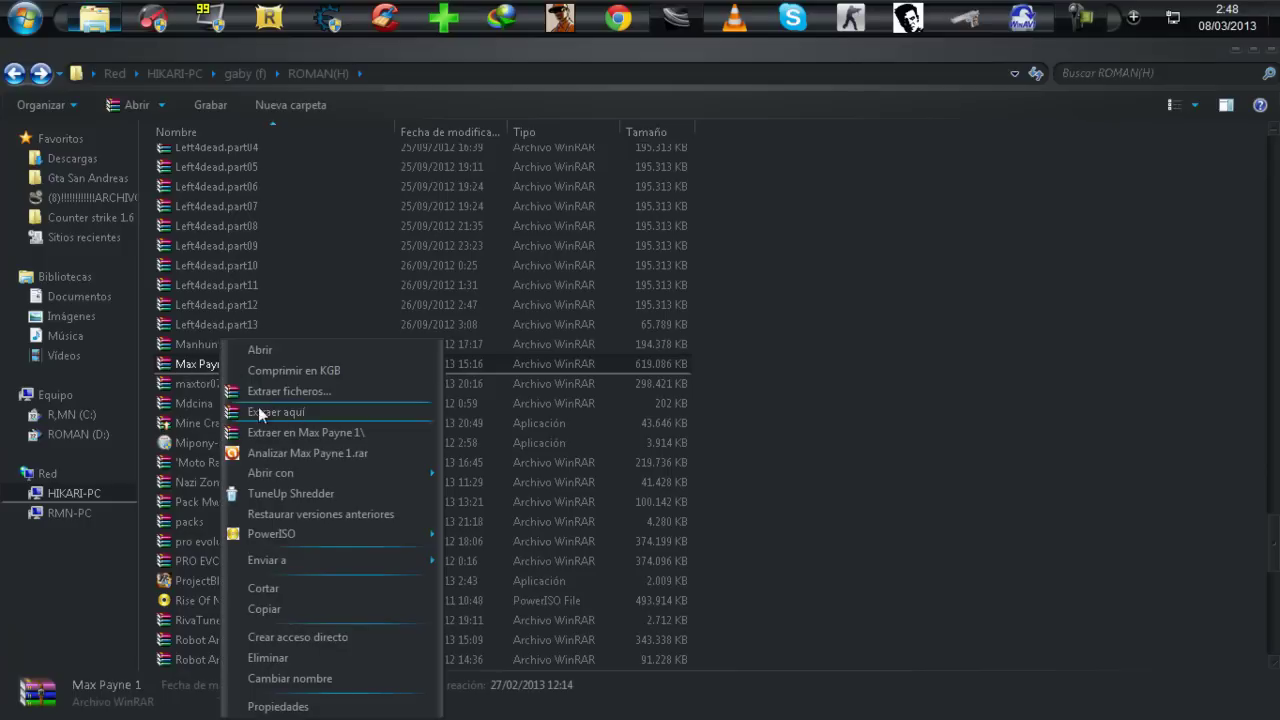
left_click(790, 441)
Open the extracted Max payne 1 folder within ROMAN(H) and select the Max Payne disc image
scroll(774, 440, "up", 9)
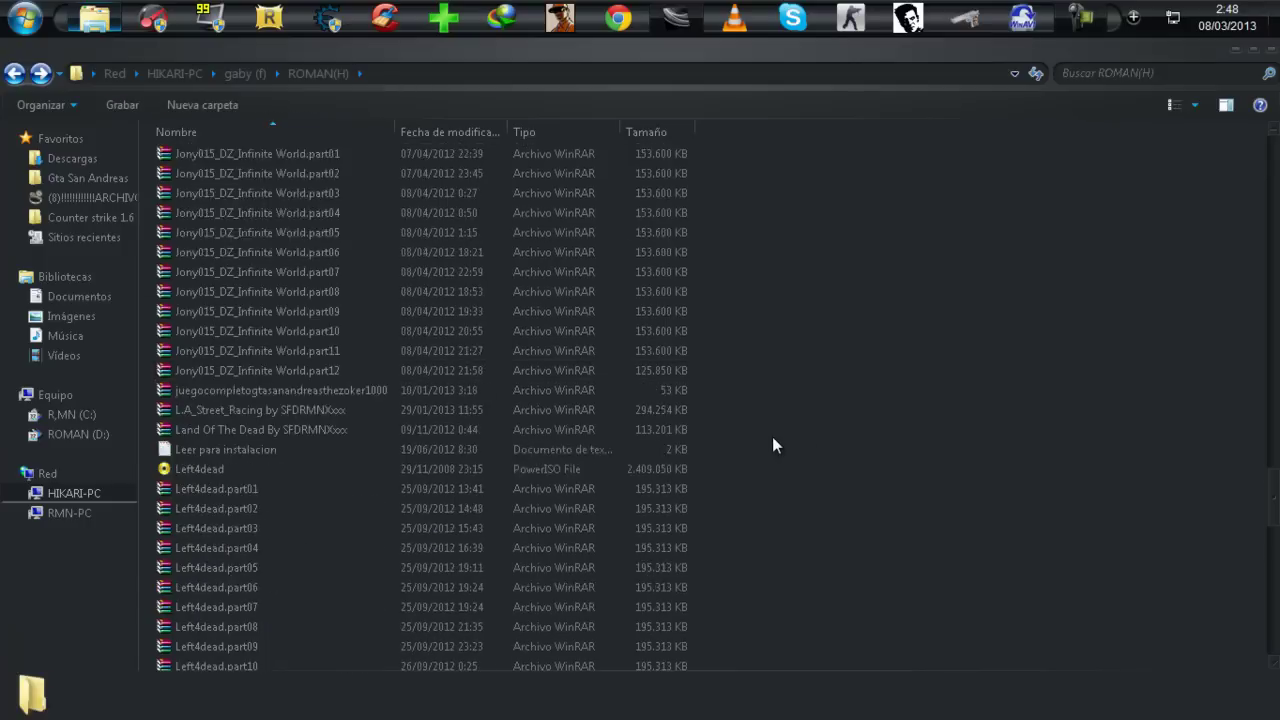
scroll(240, 327, "up", 20)
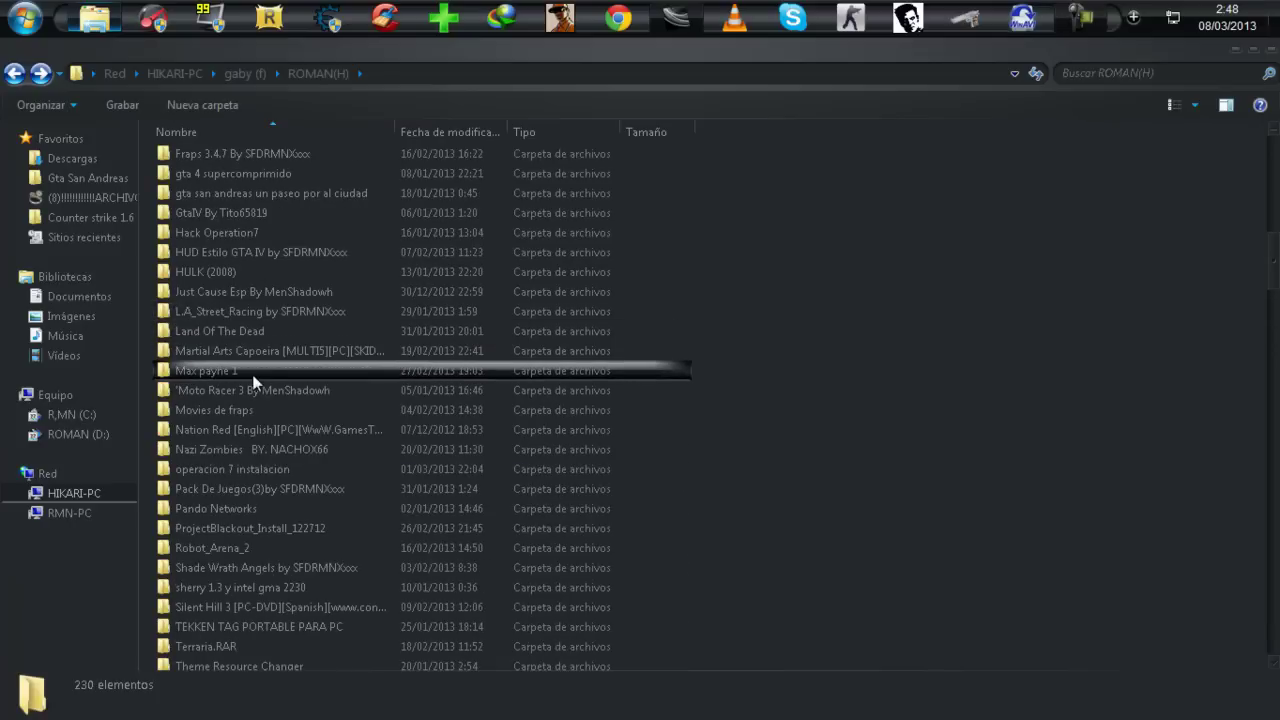
mouse_move(230, 368)
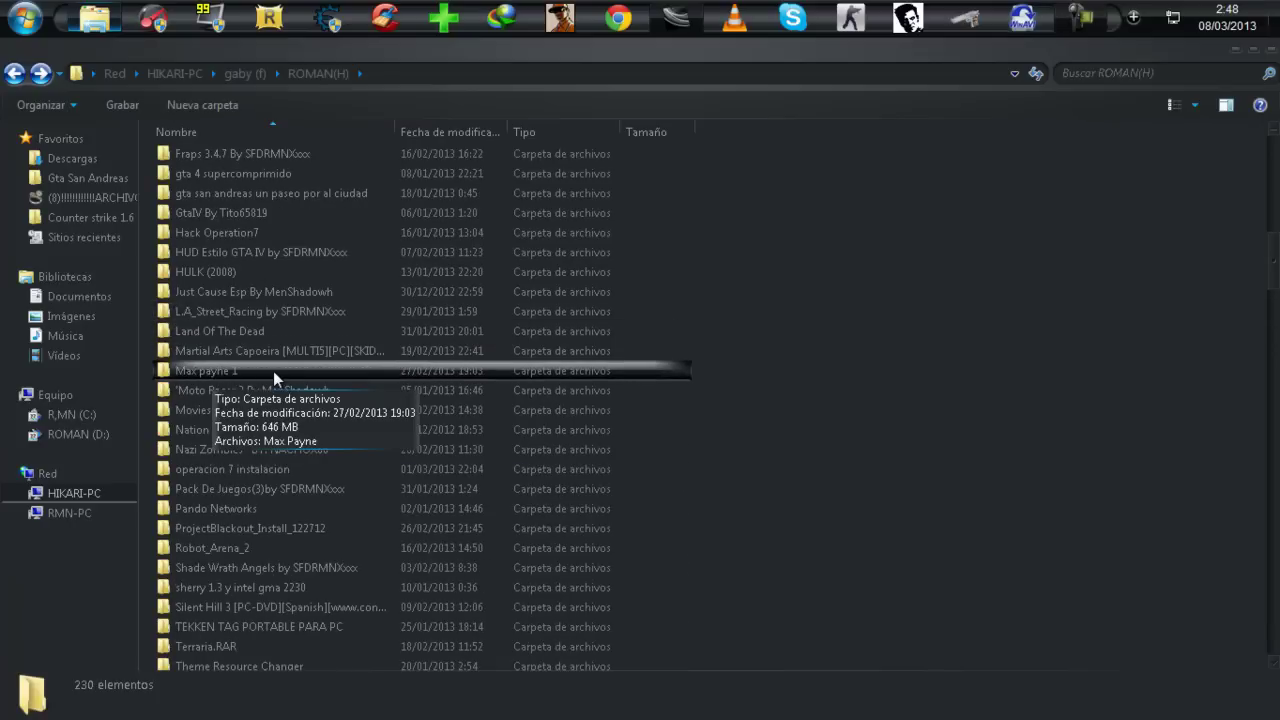
double_click(196, 370)
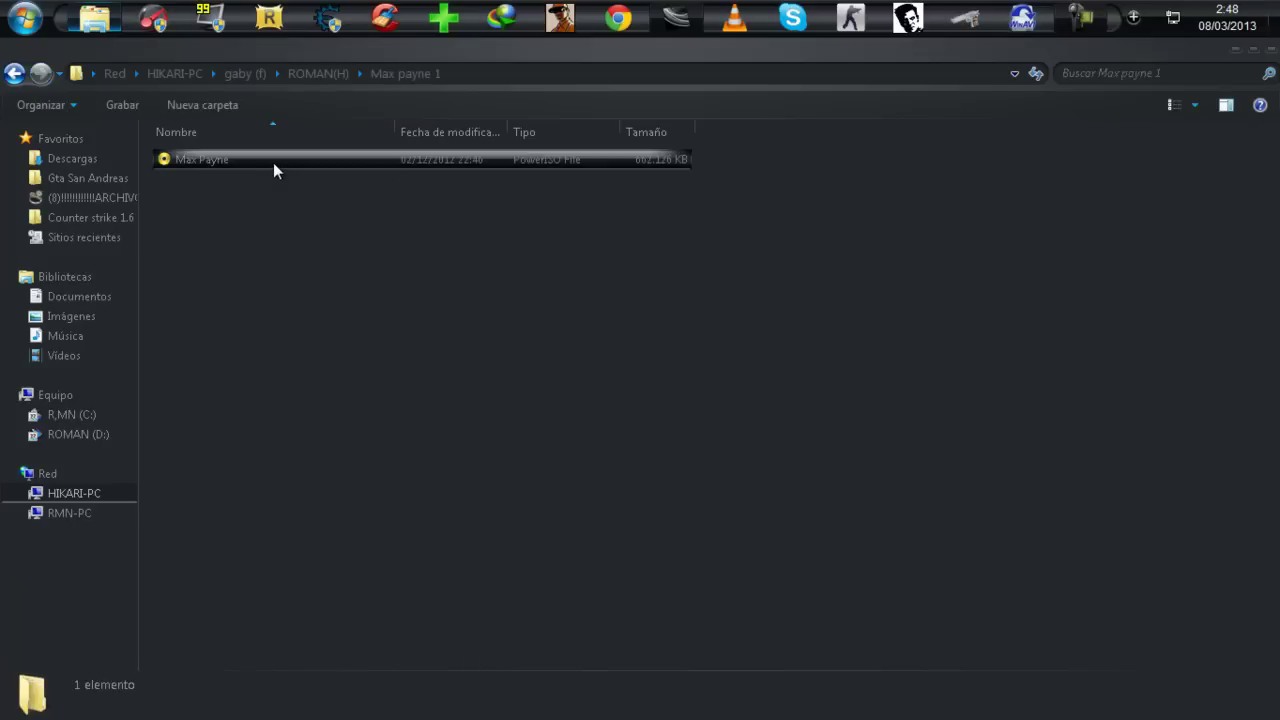
left_click(273, 162)
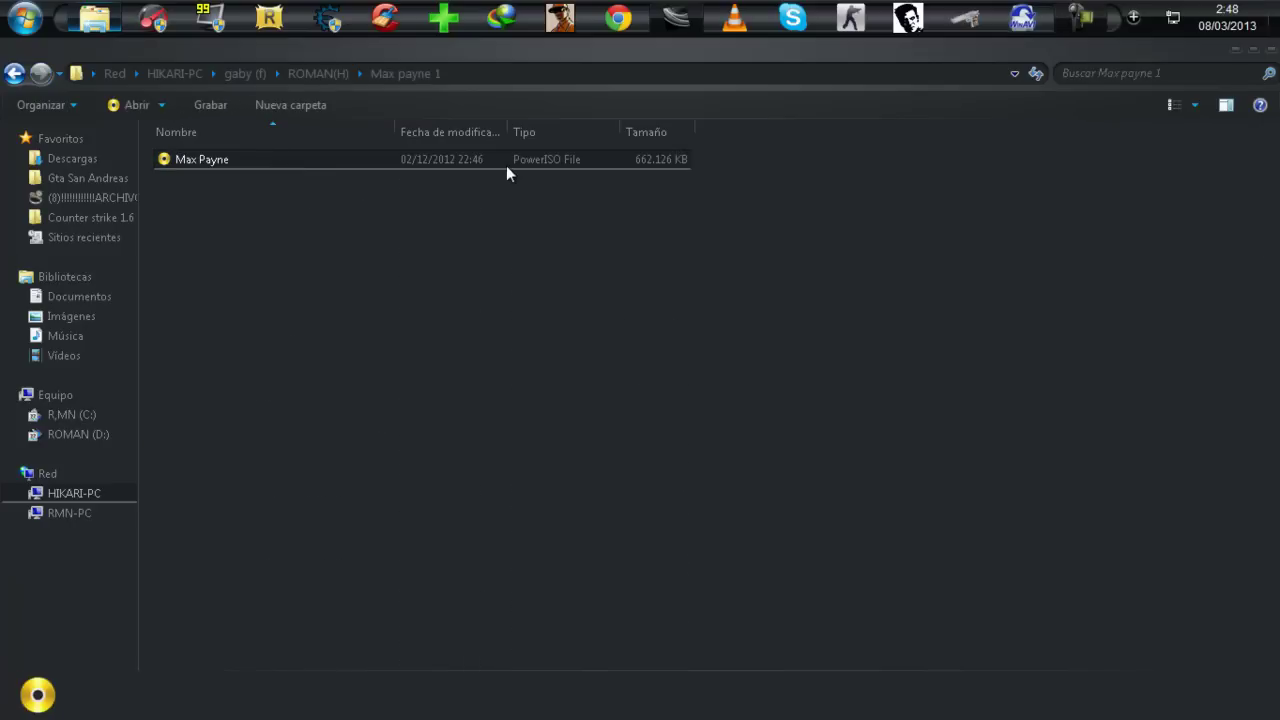
Set the number of PowerISO virtual drives to 1 Drives
right_click(389, 158)
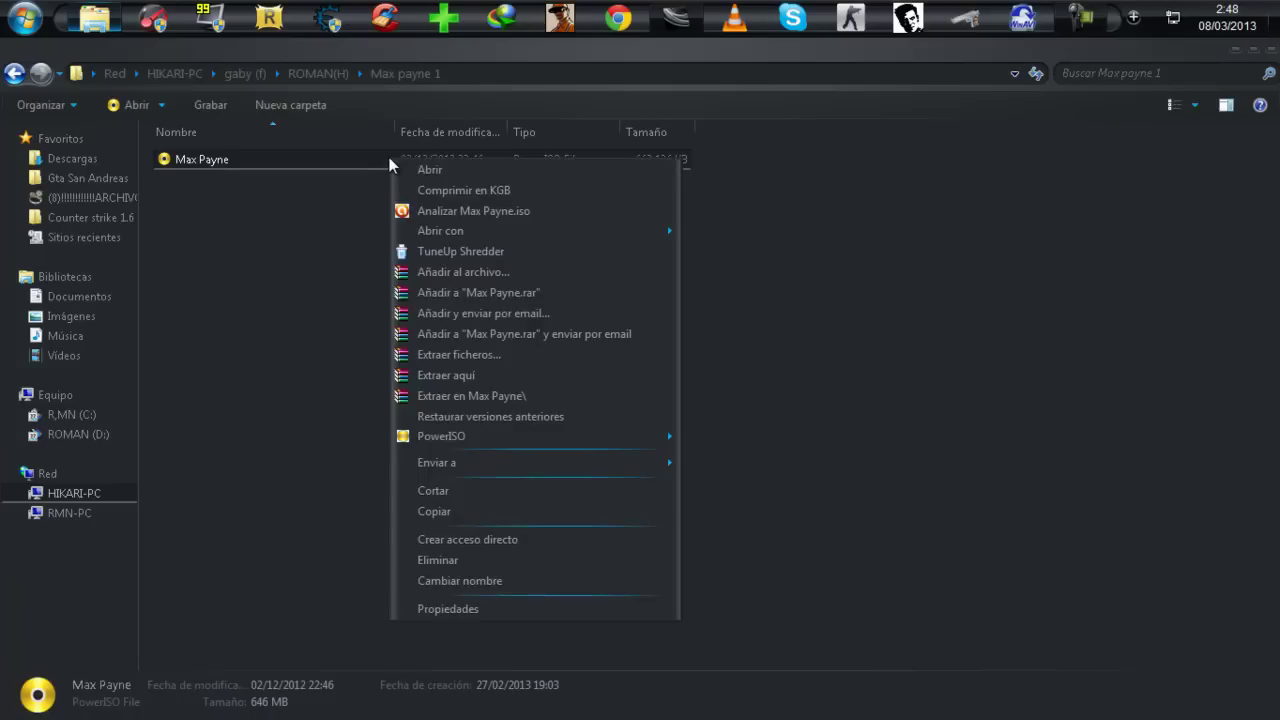
mouse_move(407, 437)
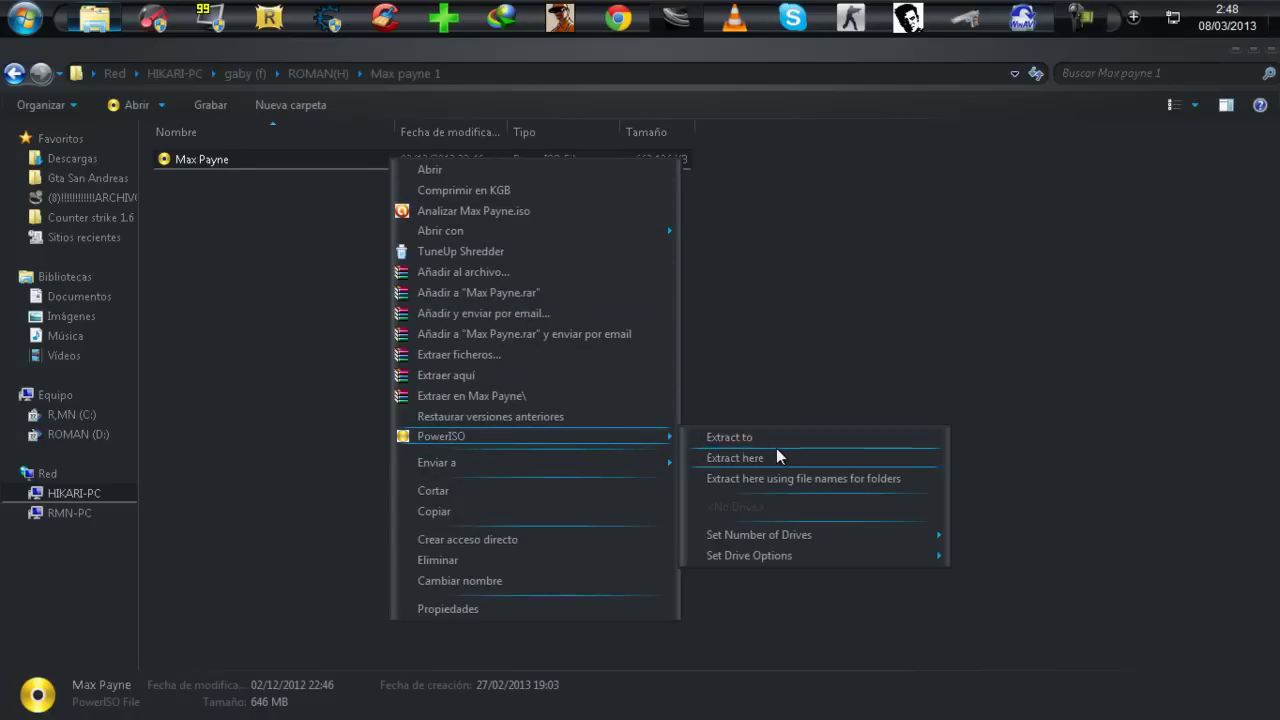
mouse_move(740, 540)
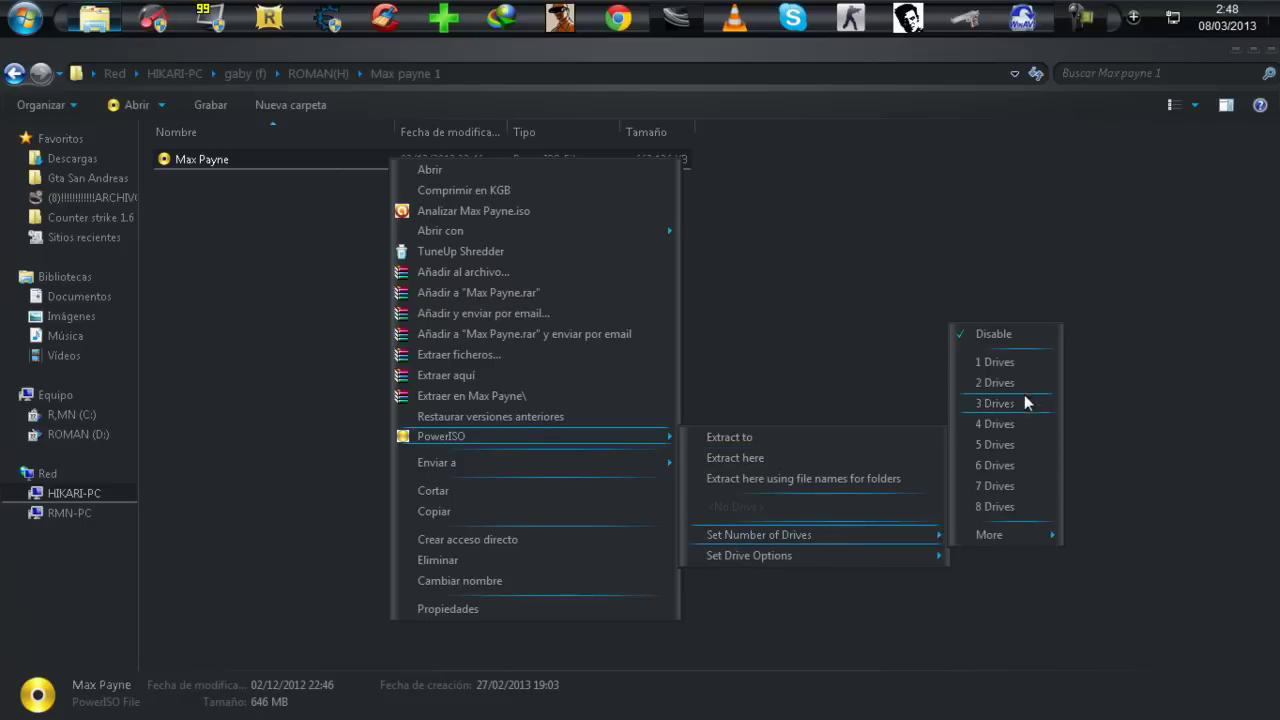
left_click(1000, 360)
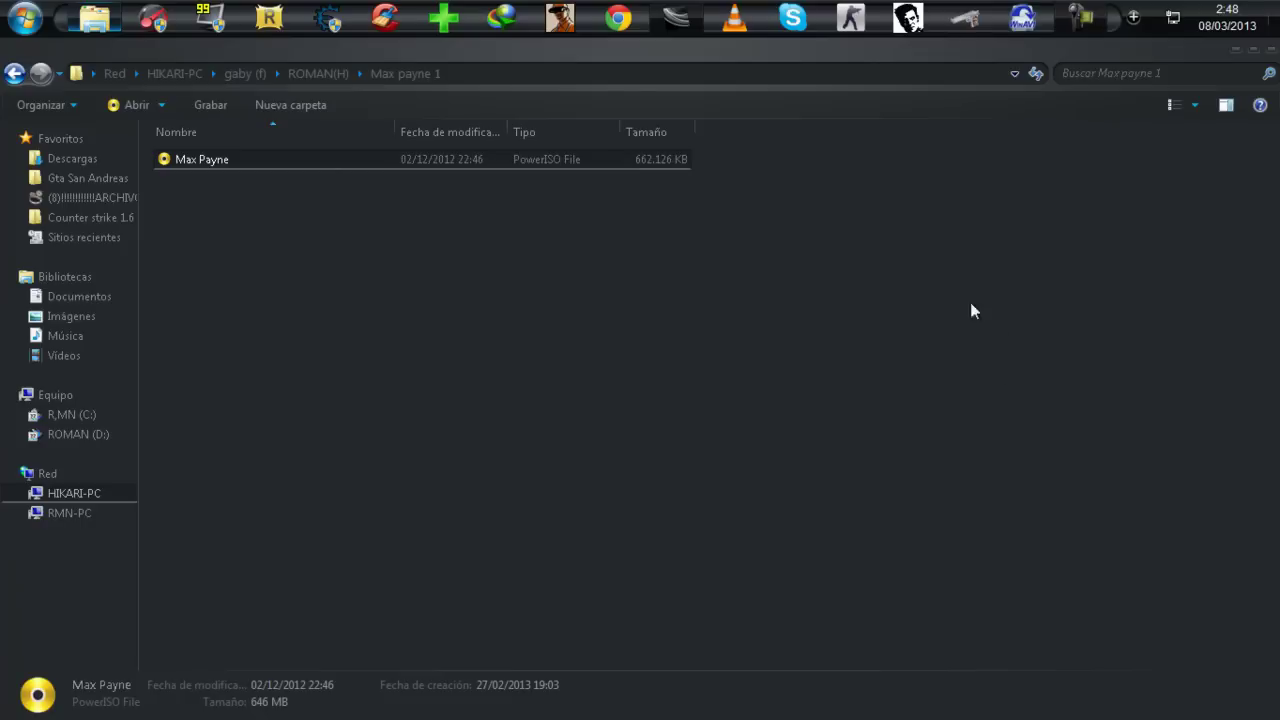
left_click(344, 248)
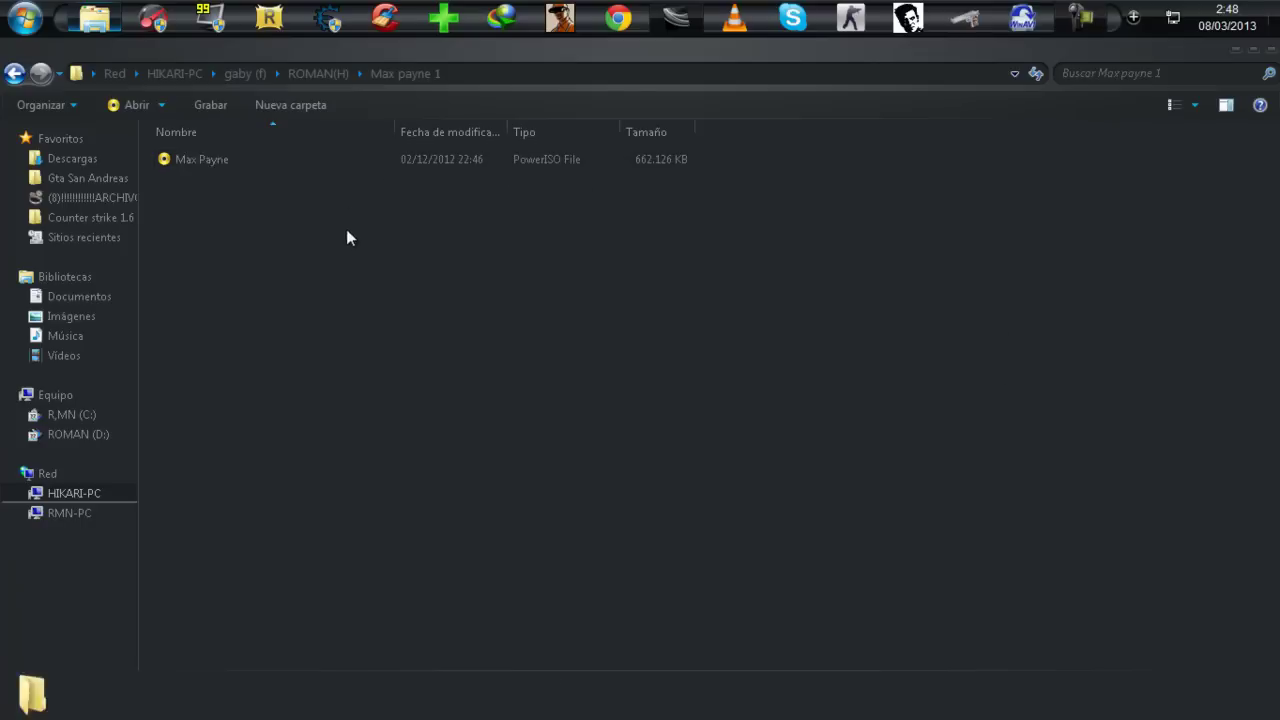
Mount the Max Payne disc image on virtual drive F: with PowerISO
right_click(256, 159)
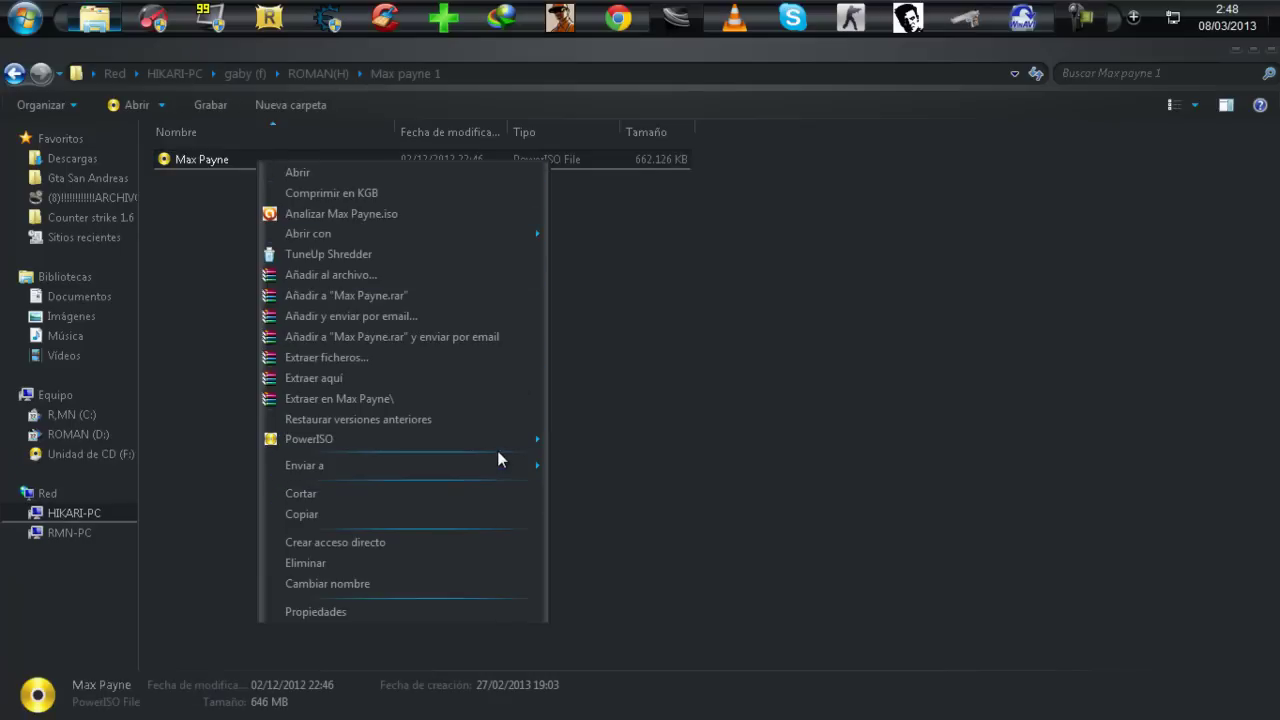
mouse_move(502, 444)
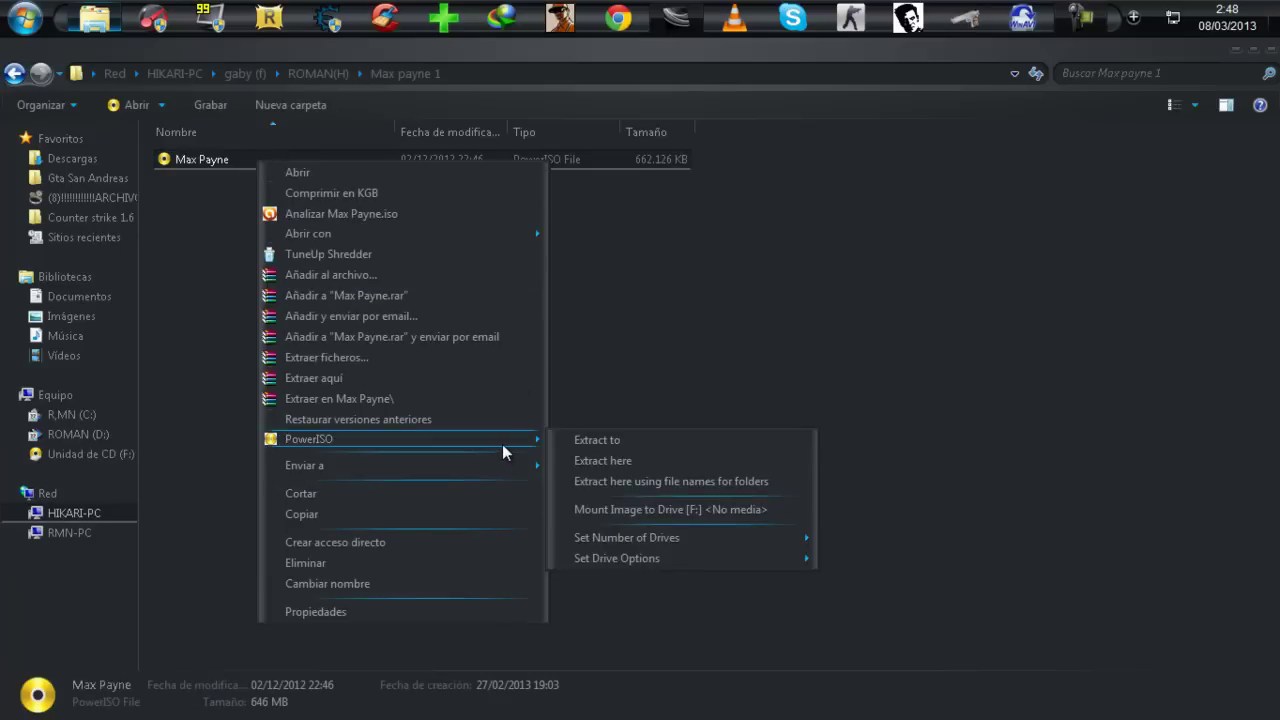
left_click(614, 506)
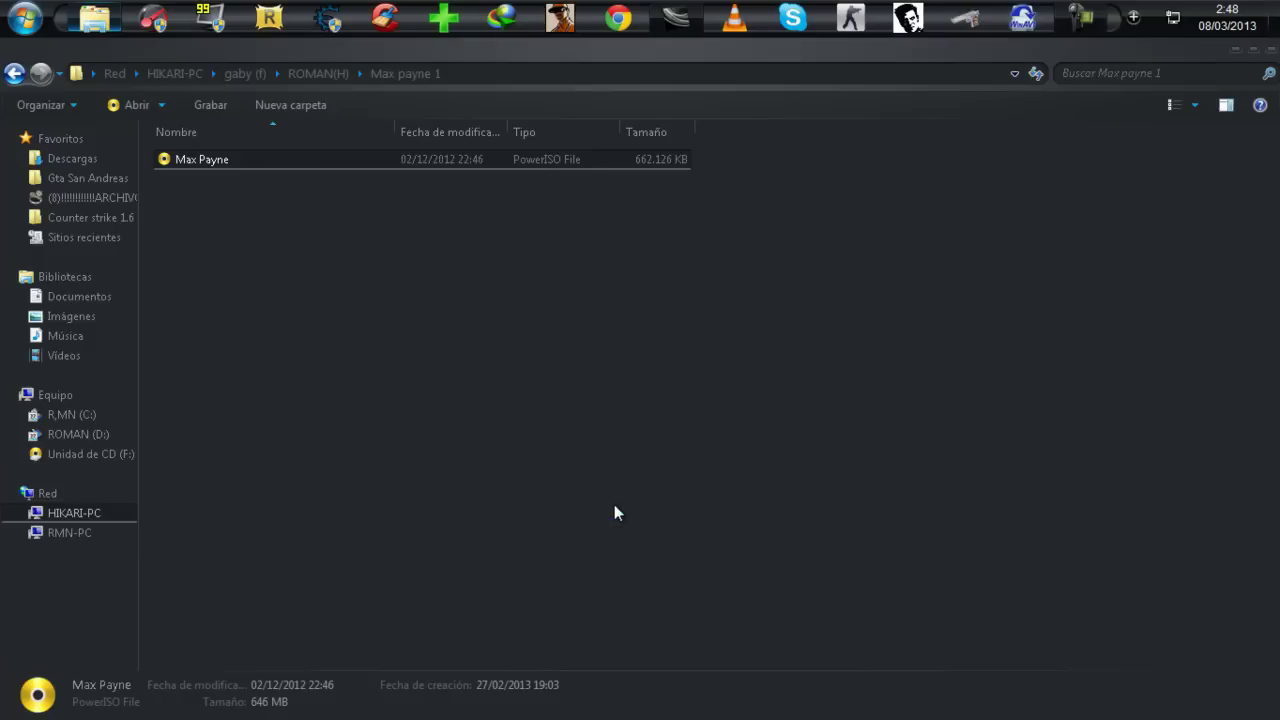
Open the mounted MAXPAYNE disc on drive F: from Equipo and examine its files
left_click(70, 396)
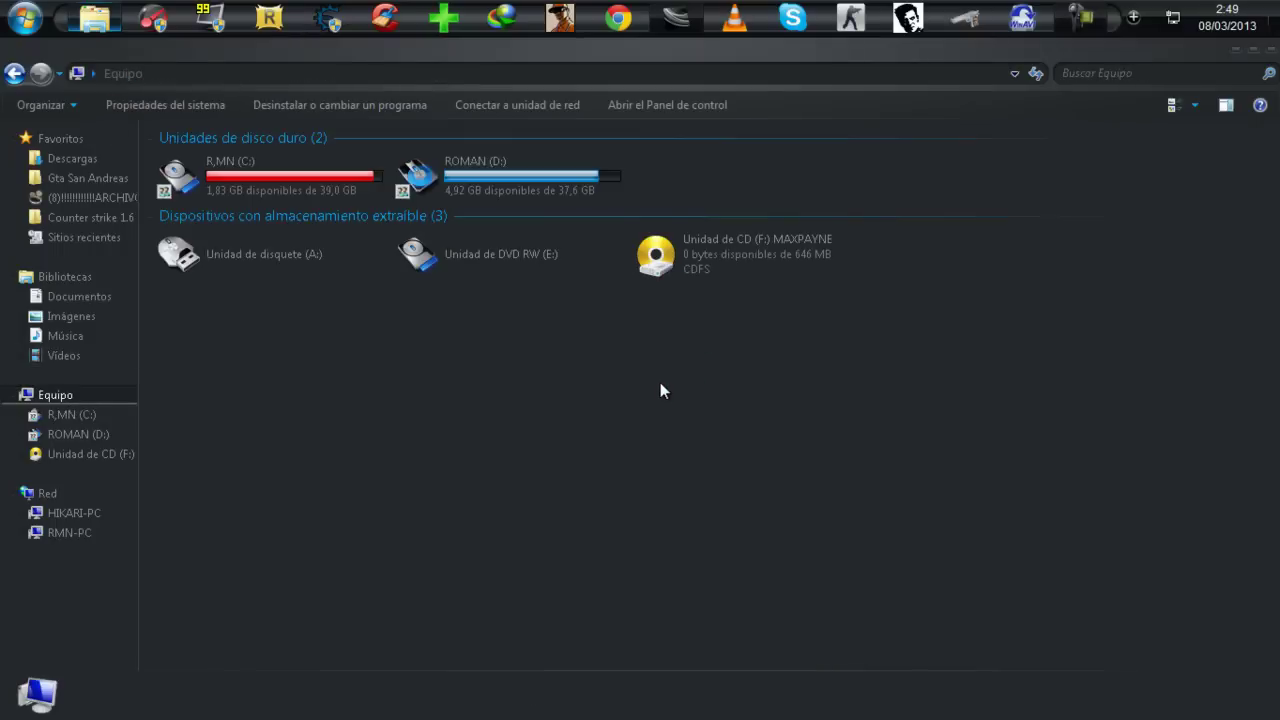
left_click(700, 261)
right_click(709, 271)
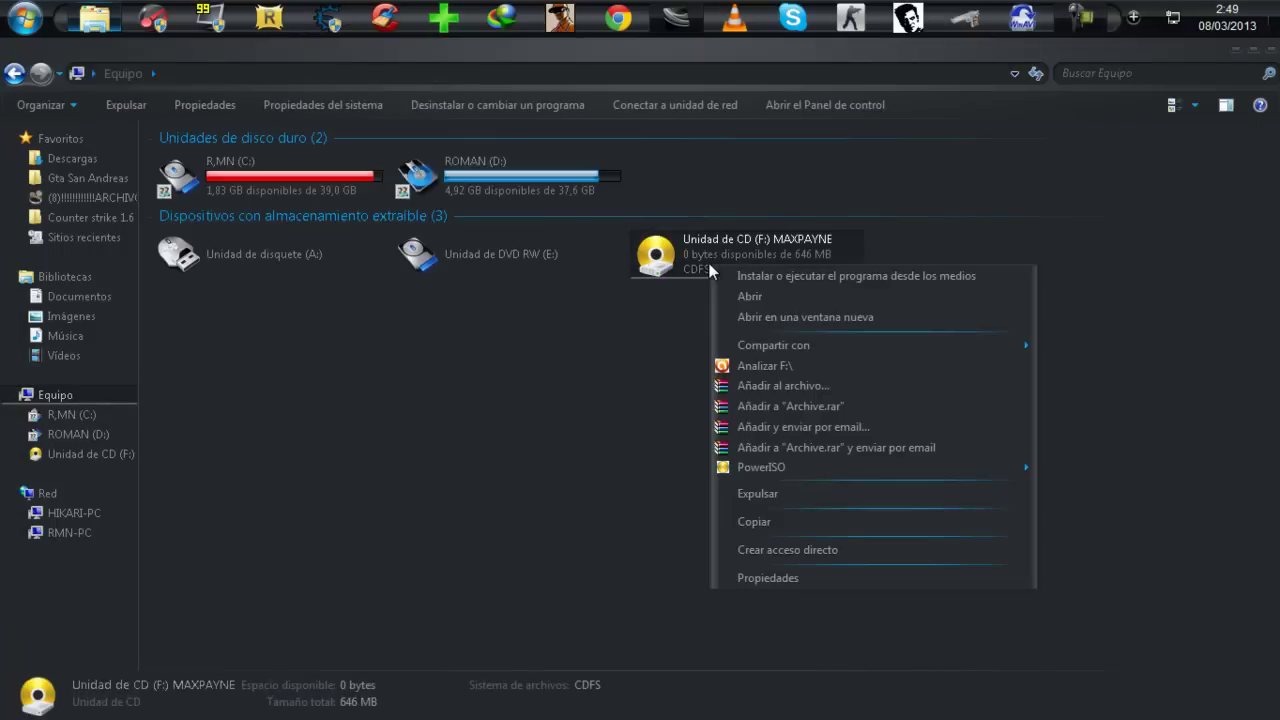
left_click(773, 293)
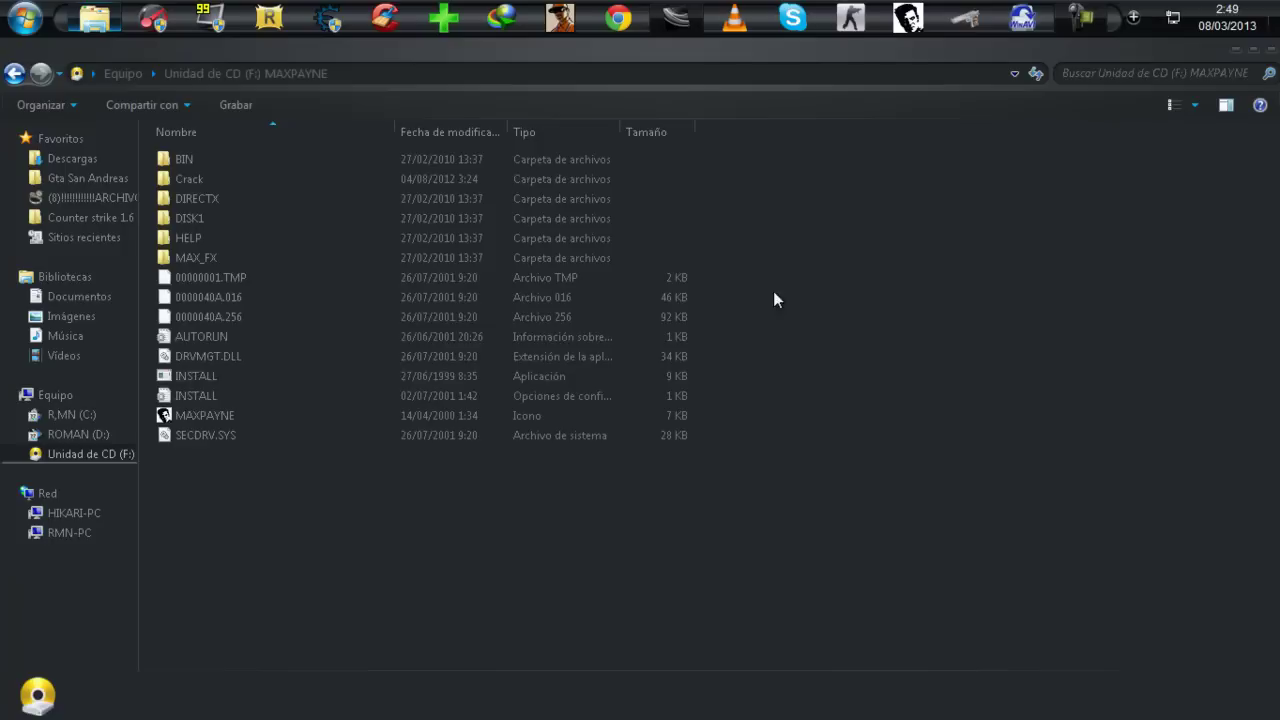
left_click(246, 415)
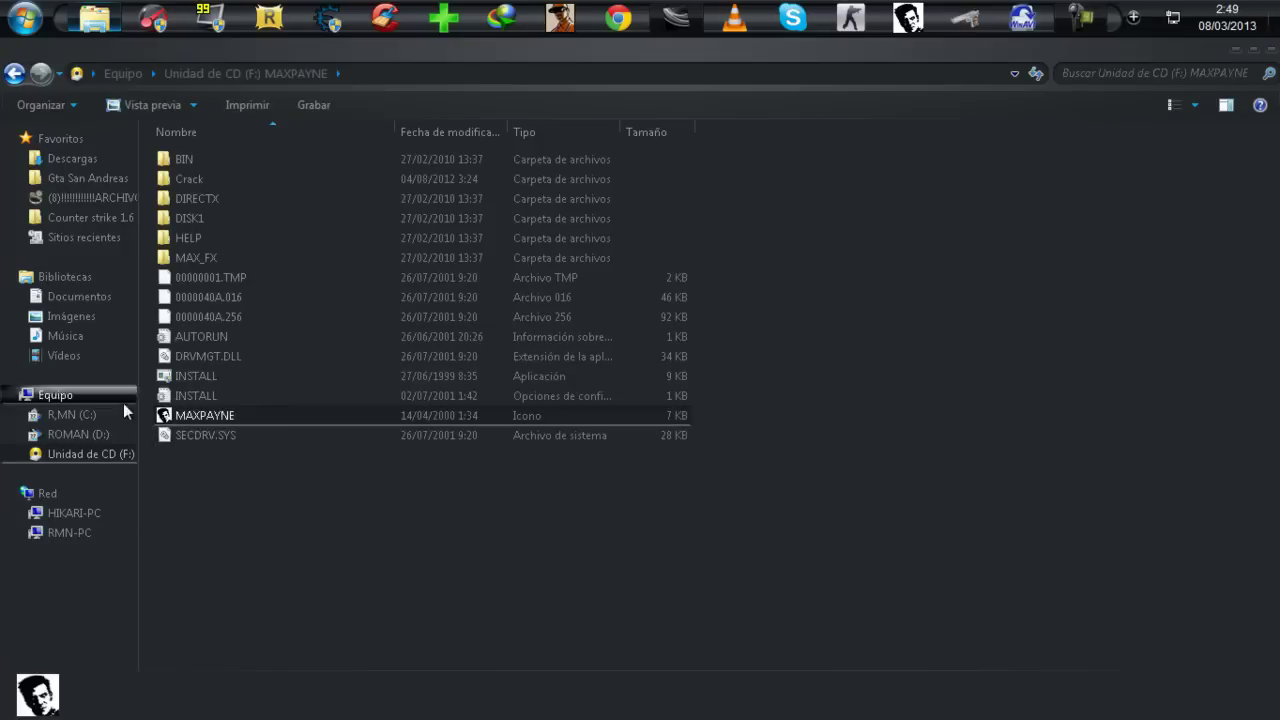
left_click(248, 468)
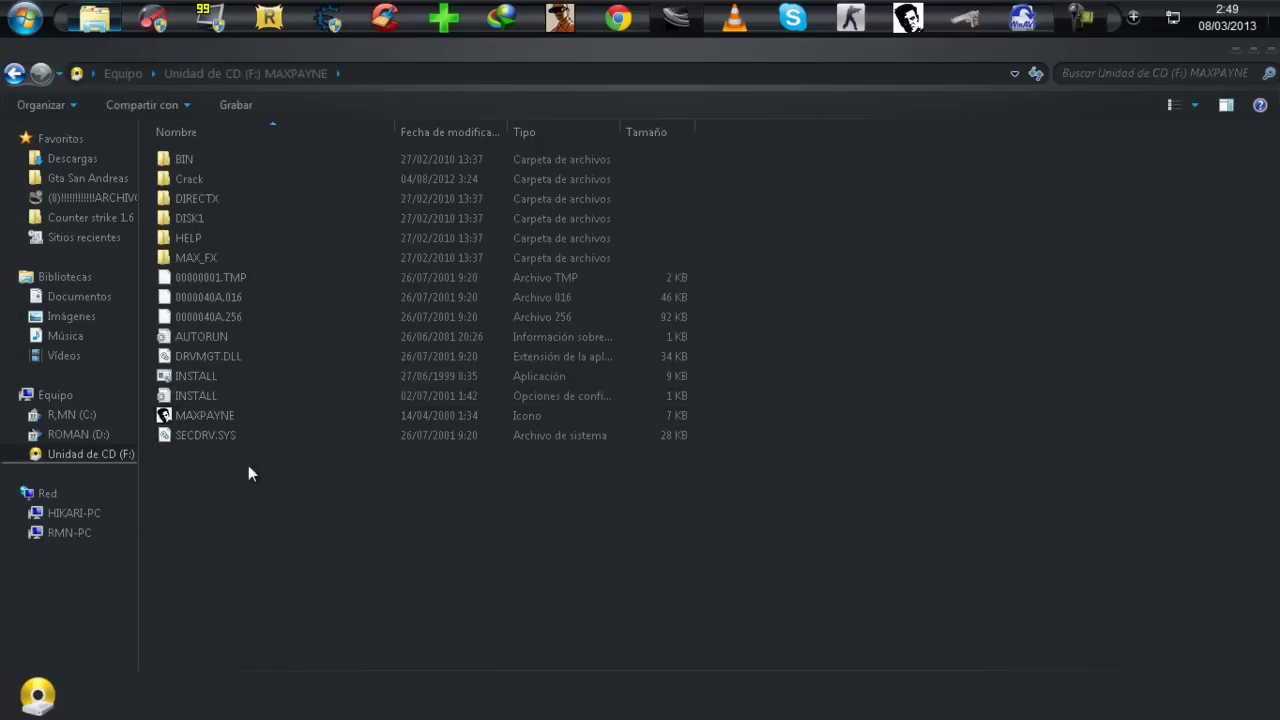
Return to Equipo and launch the Max Payne disc's start menu from CD drive F:
left_click(15, 74)
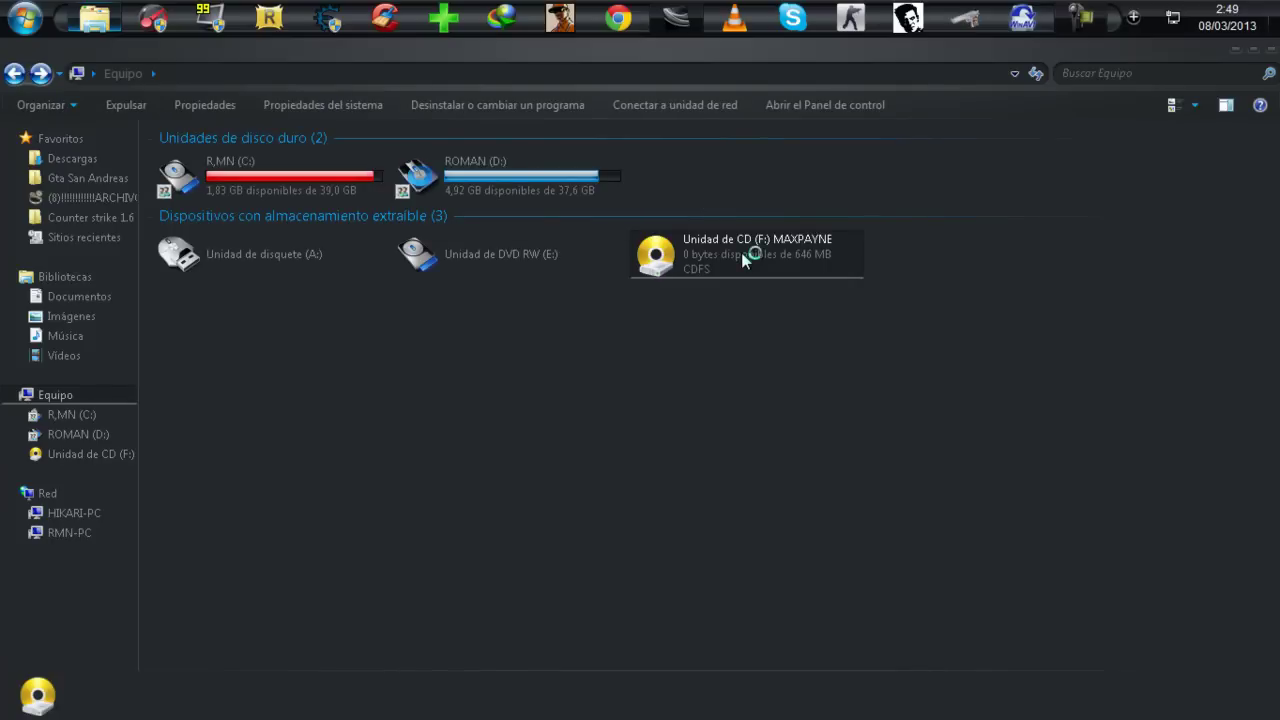
left_click(741, 252)
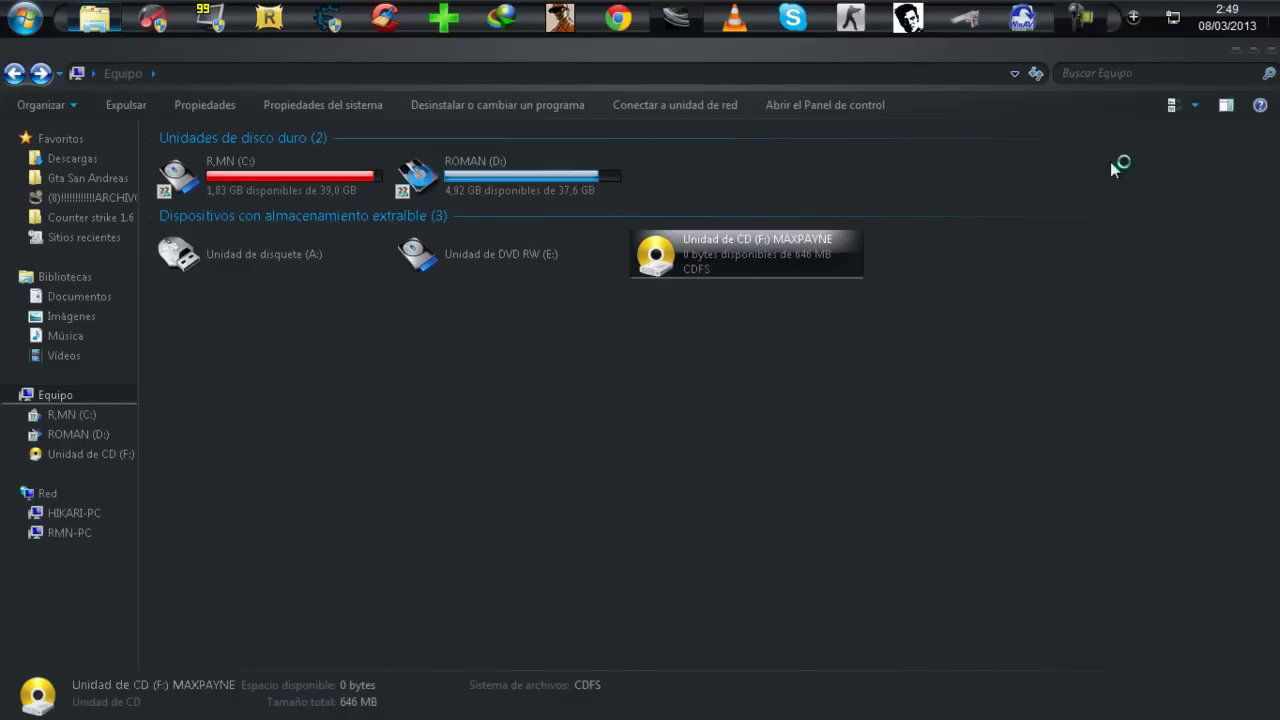
left_click(1080, 18)
left_click(1092, 10)
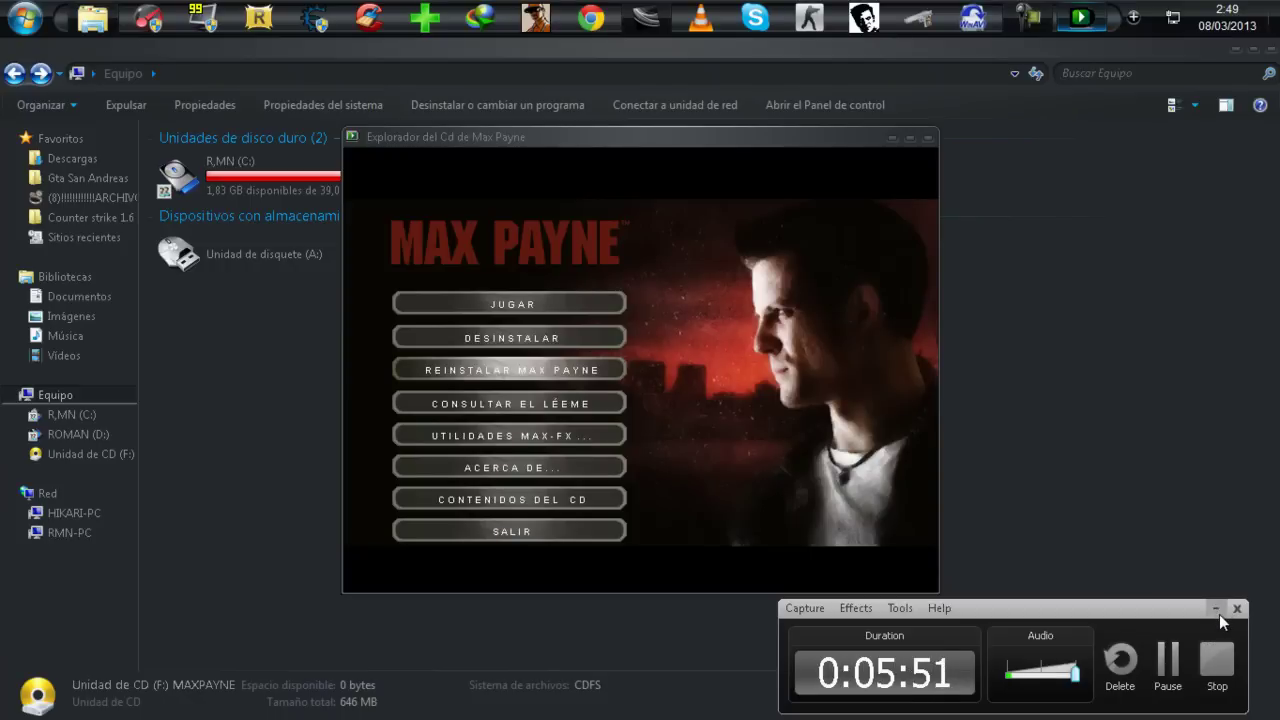
left_click(1216, 608)
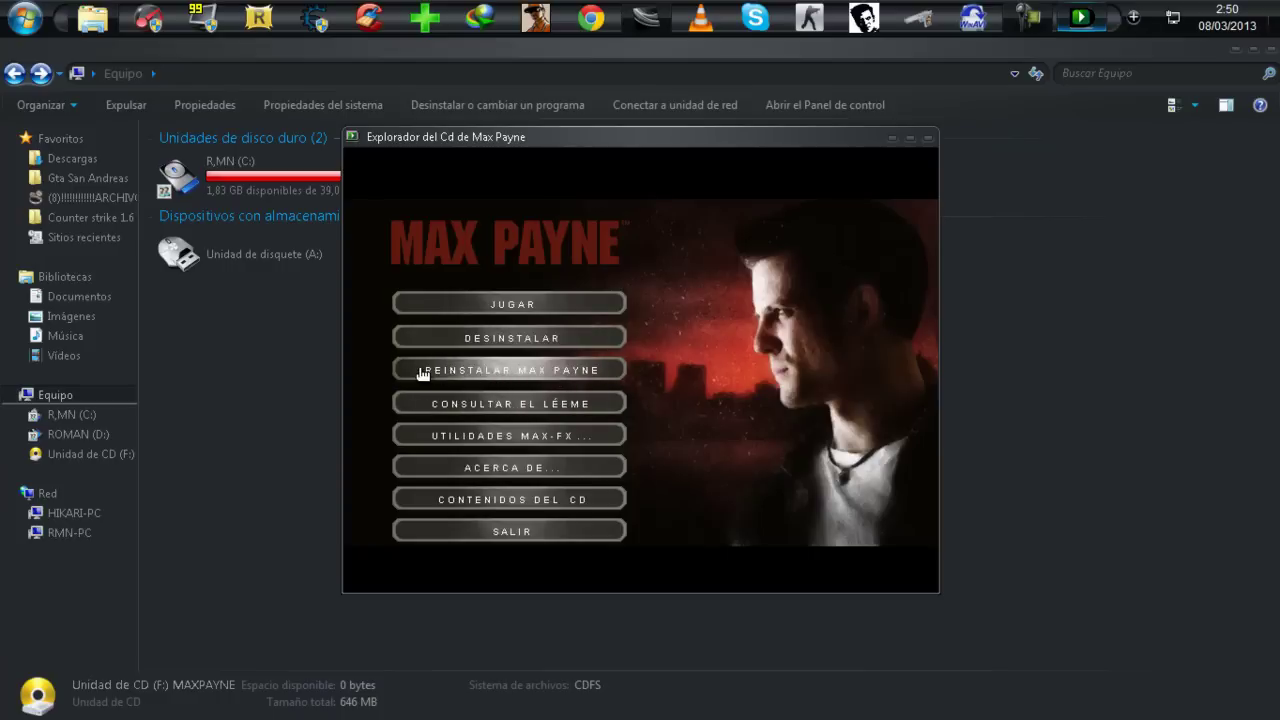
Start the Max Payne reinstallation, accept the license agreement and choose the complete installation (761 MB)
left_click(533, 376)
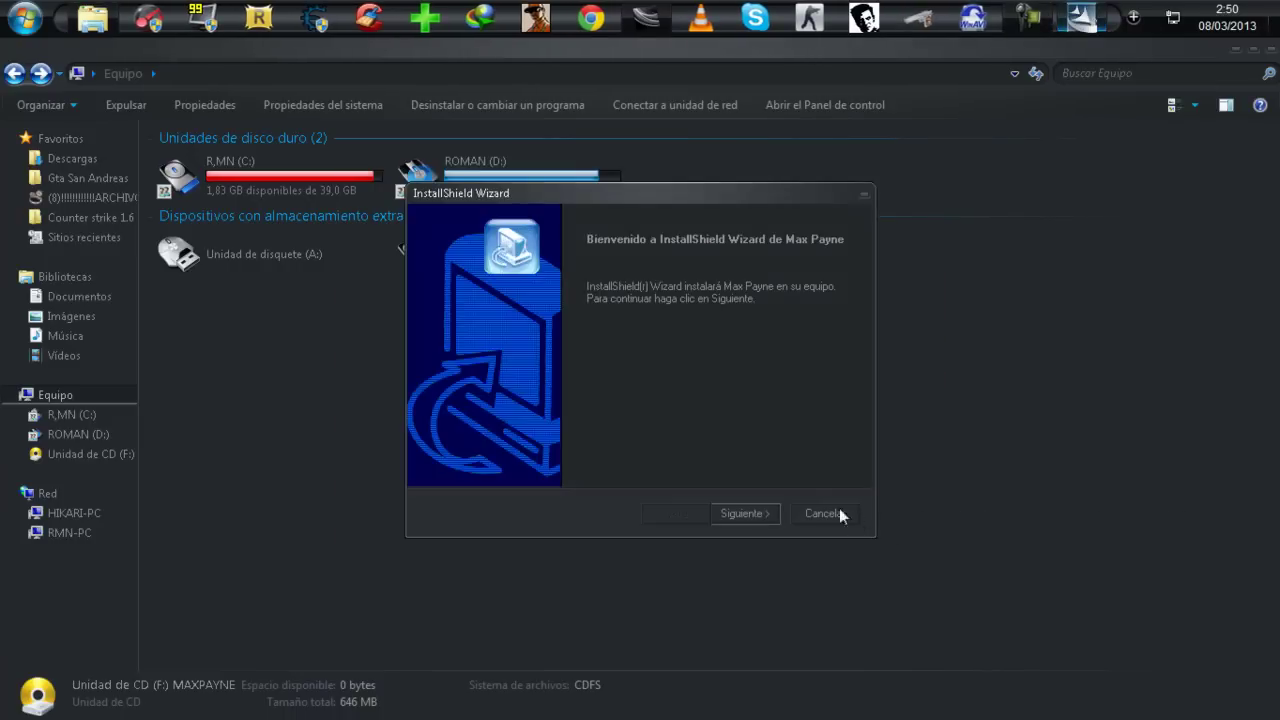
left_click(739, 514)
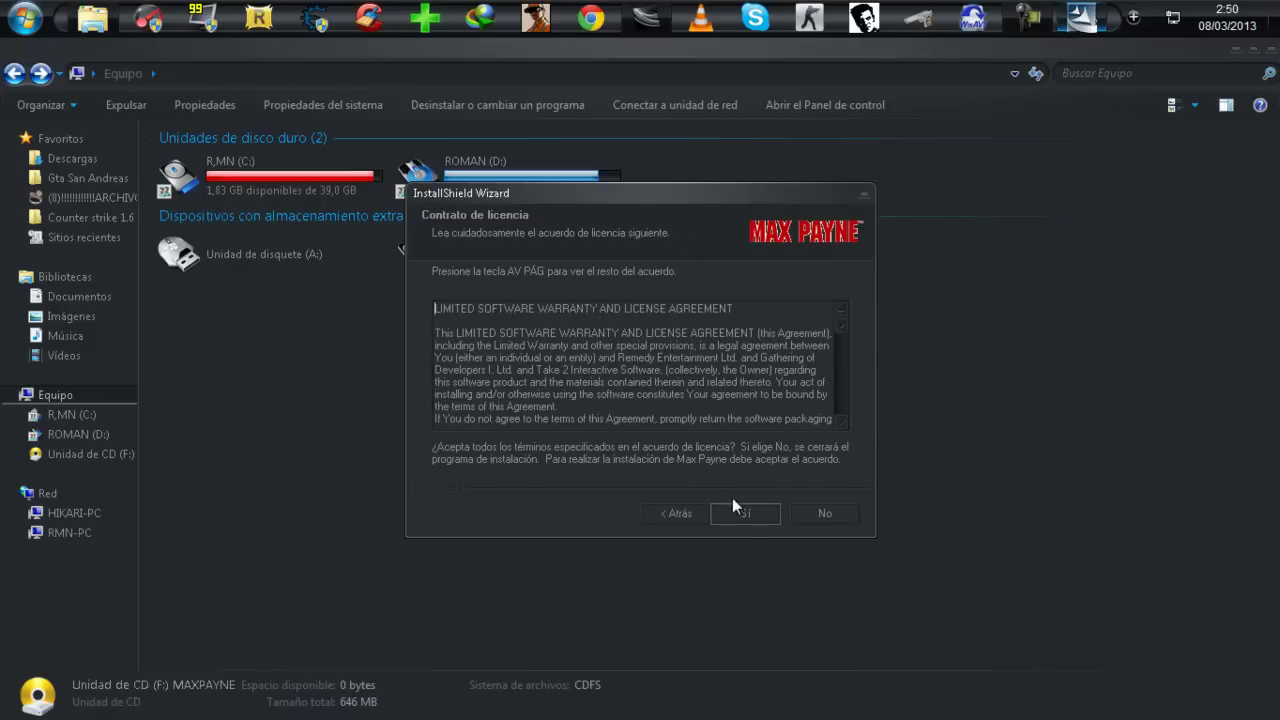
left_click(740, 514)
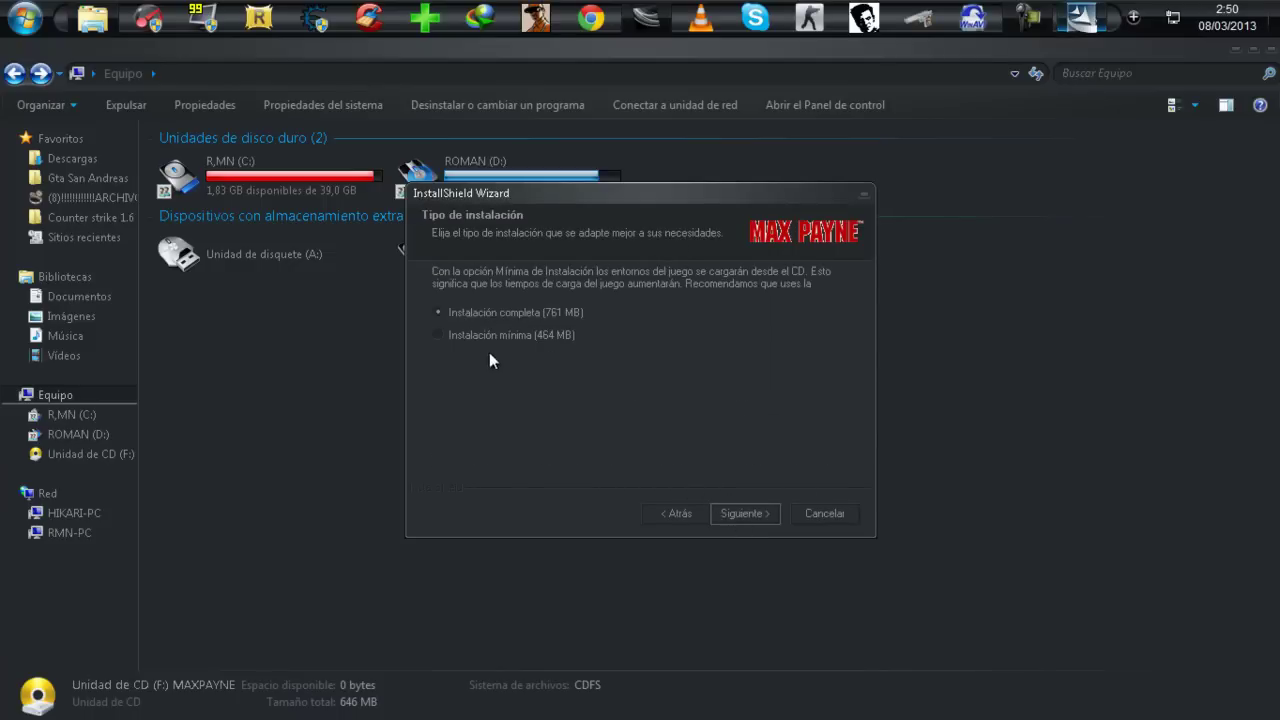
left_click(441, 312)
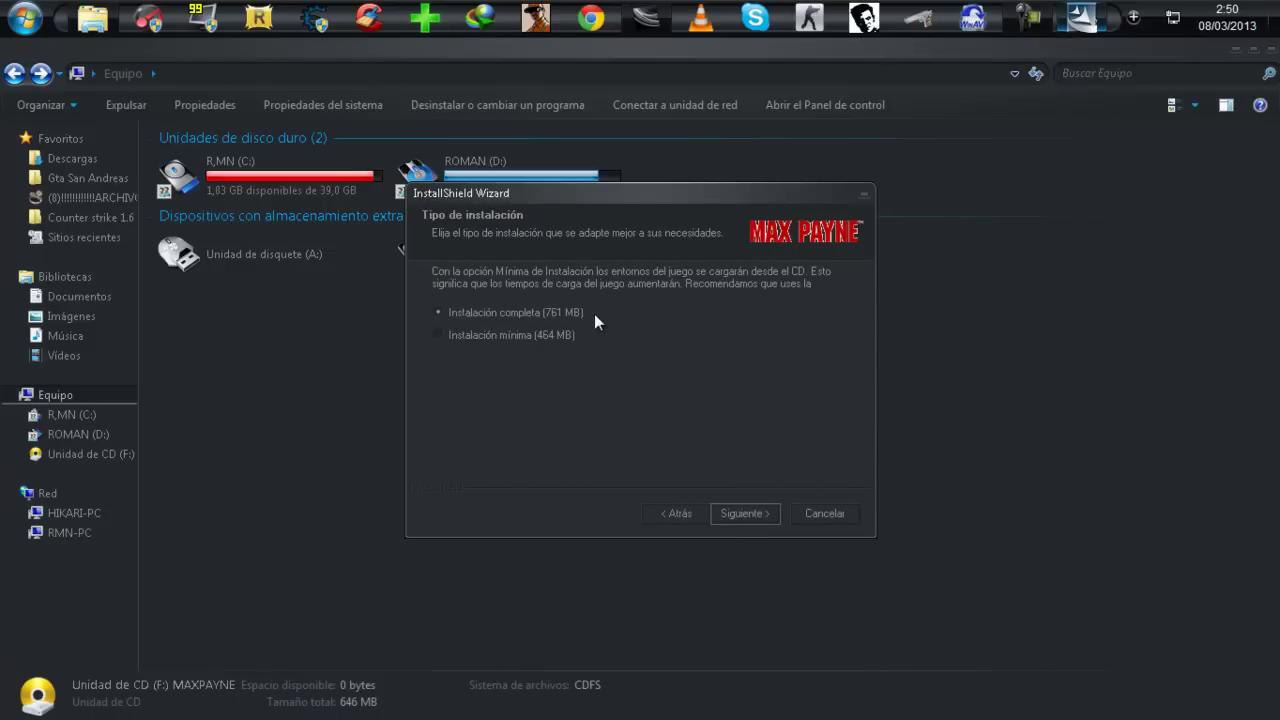
left_click(739, 515)
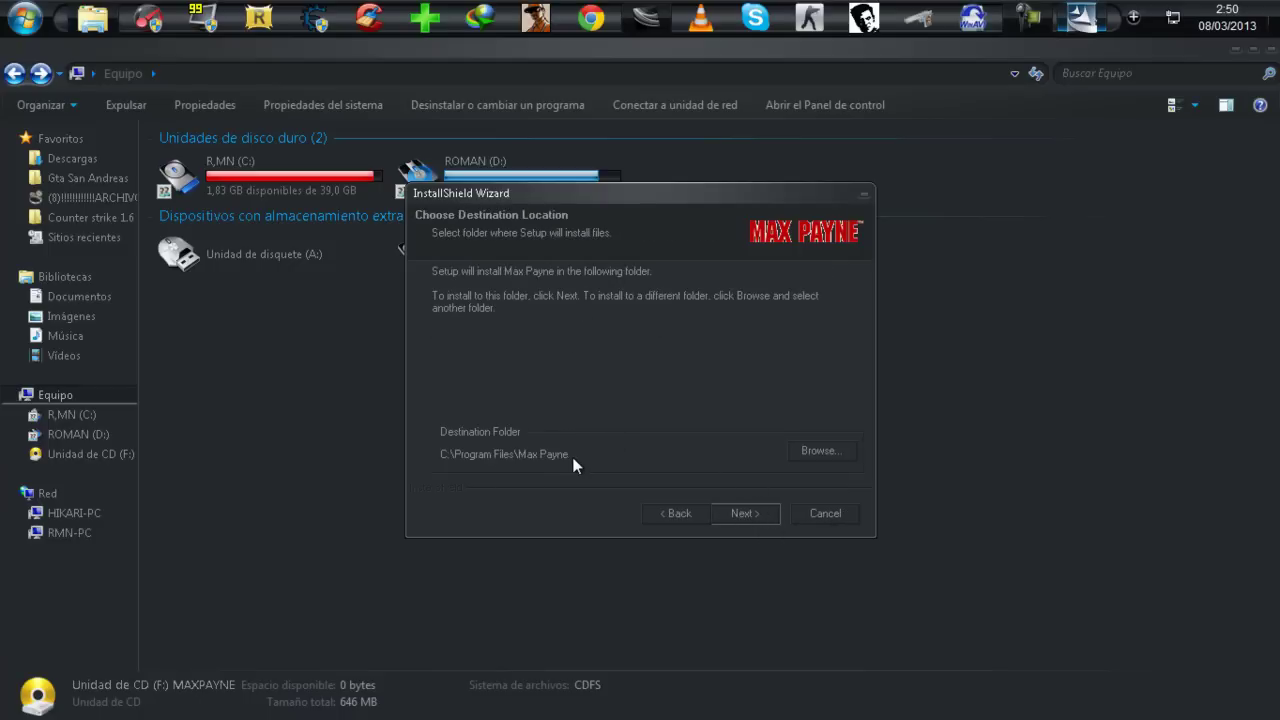
Browse the available destination folders for the Max Payne installation and dismiss the folder picker
left_click(818, 451)
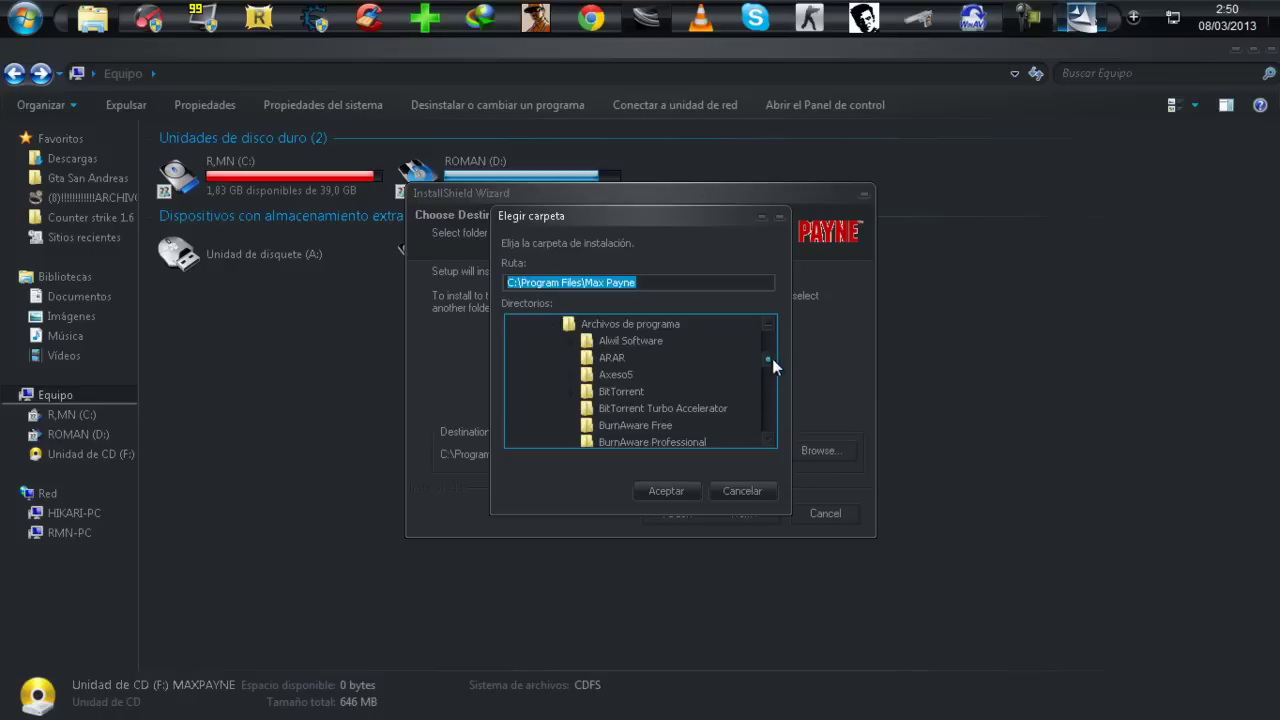
left_click_drag(772, 358, 649, 293)
left_click(647, 284)
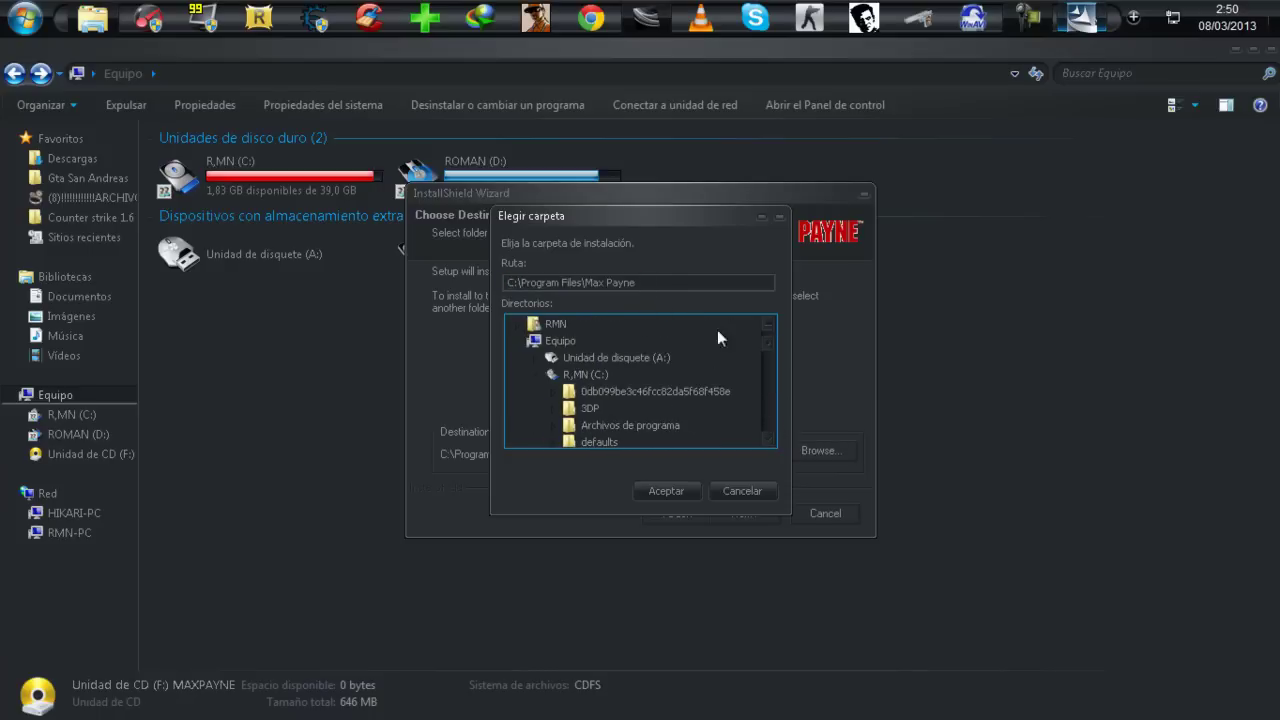
left_click_drag(768, 348, 777, 429)
left_click(783, 218)
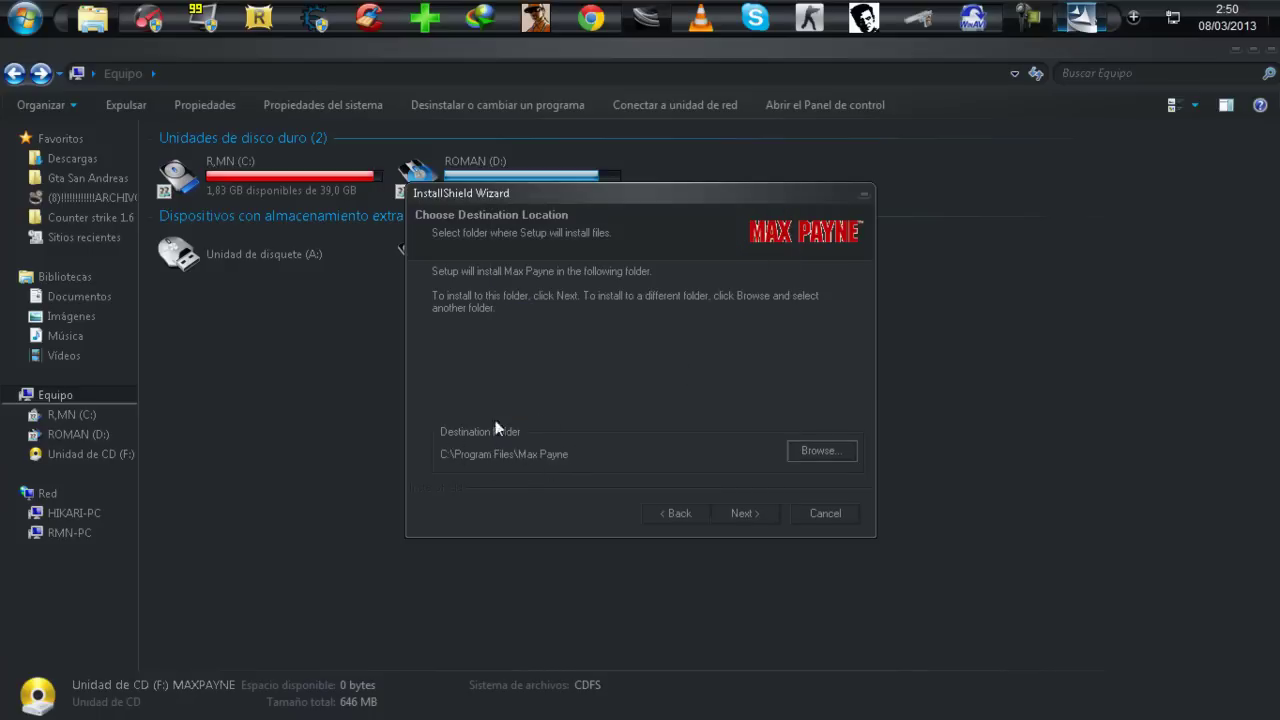
Continue past the Max Payne destination and program folder pages, and cancel the installation
left_click(756, 516)
left_click(758, 510)
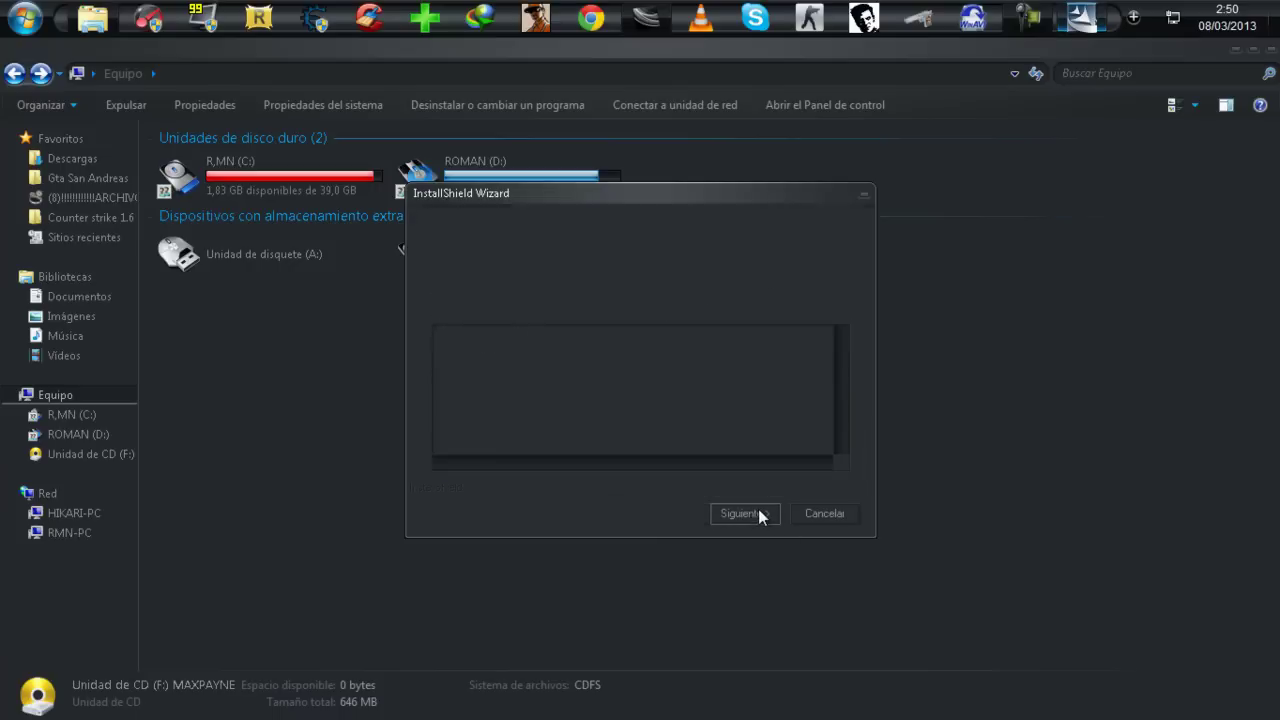
left_click(831, 514)
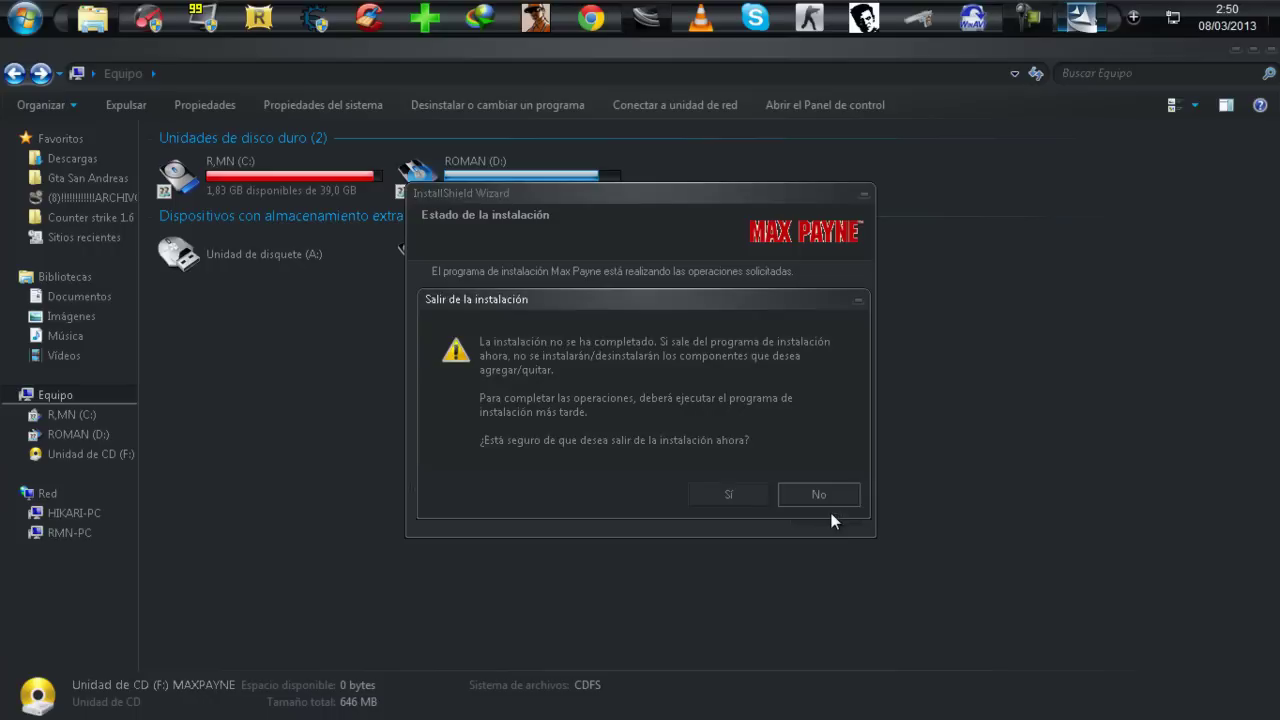
left_click(728, 494)
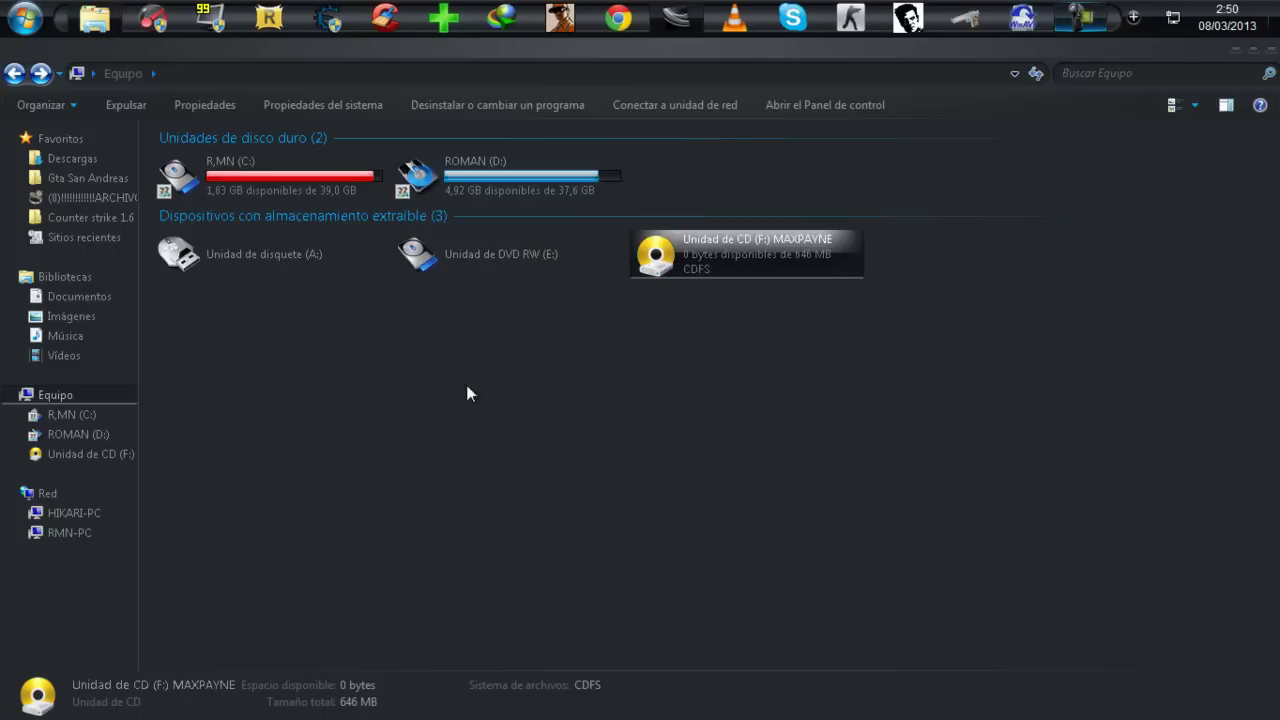
left_click(768, 355)
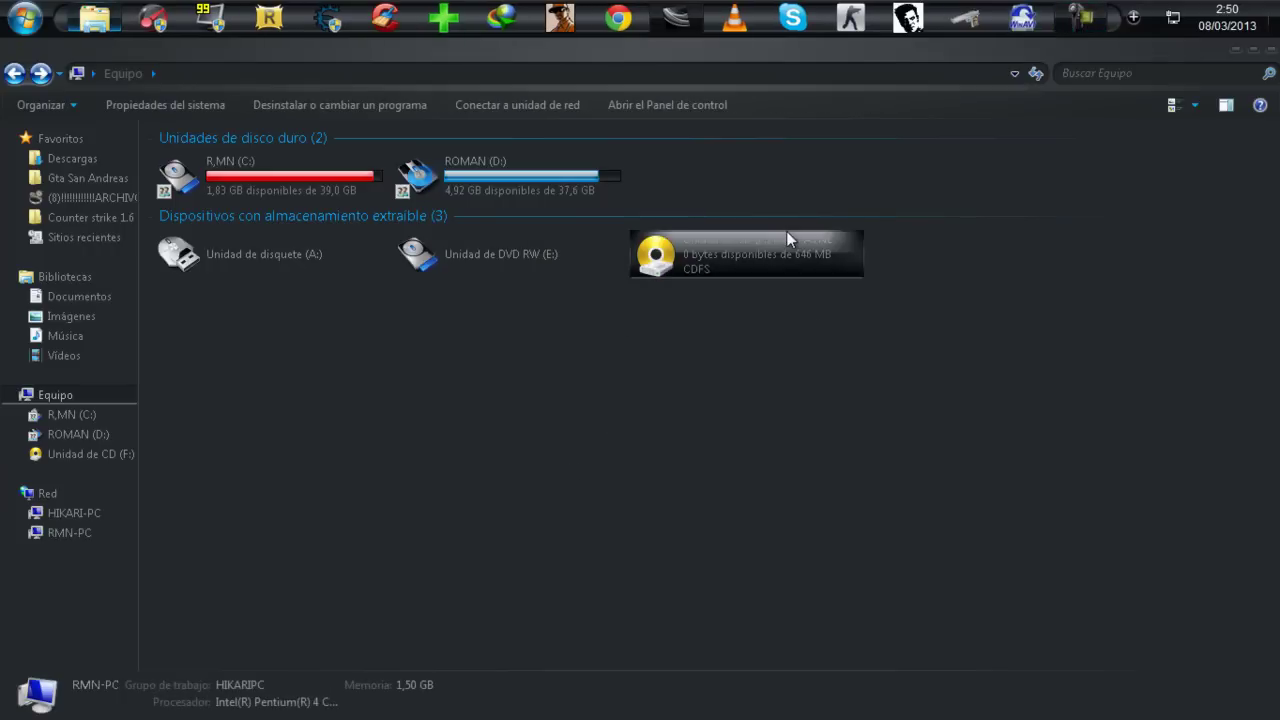
left_click(787, 231)
left_click(786, 238)
right_click(645, 249)
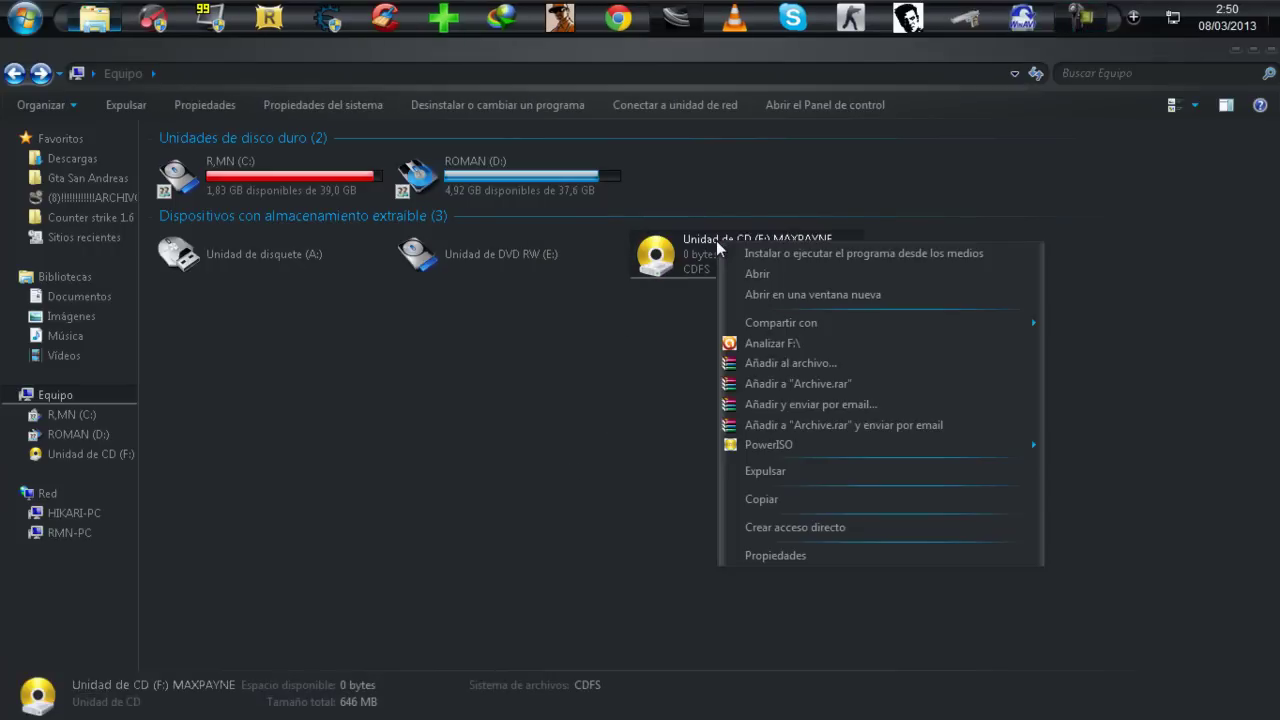
left_click(590, 390)
left_click_drag(869, 380, 766, 309)
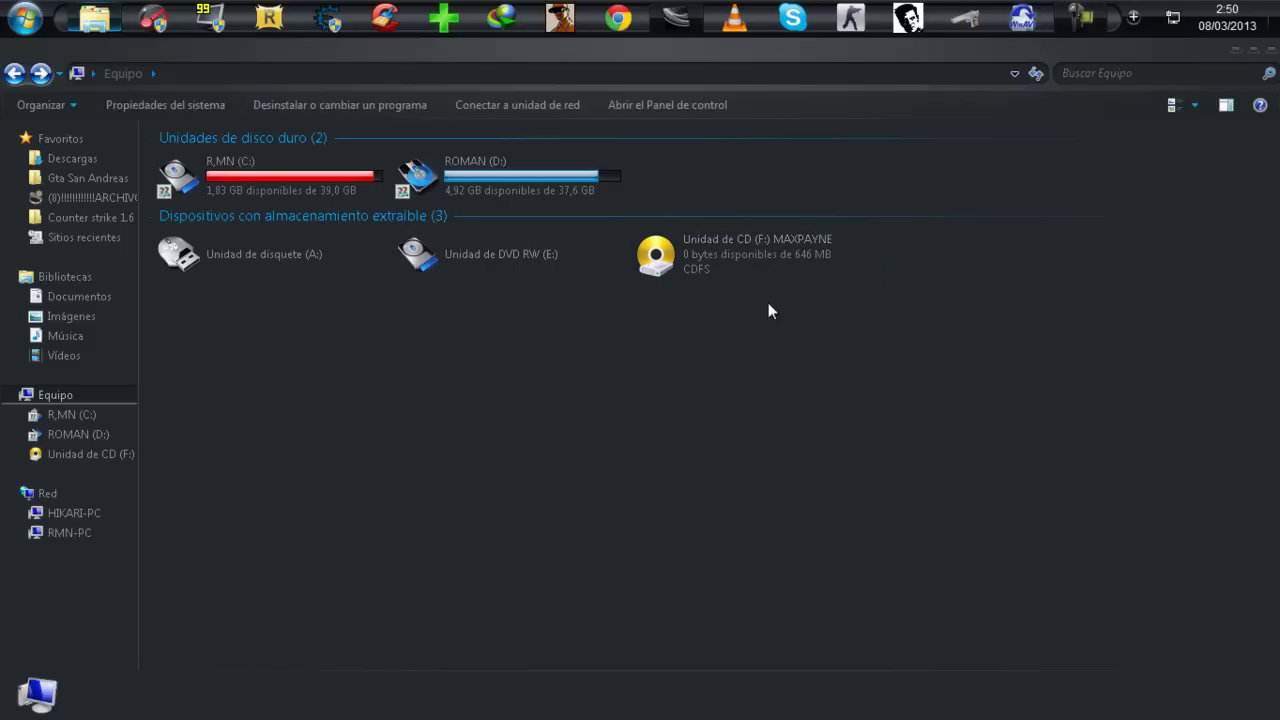
Open the MAXPAYNE disc on drive F:, enter its Crack folder and select the three files inside
left_click(730, 251)
right_click(731, 252)
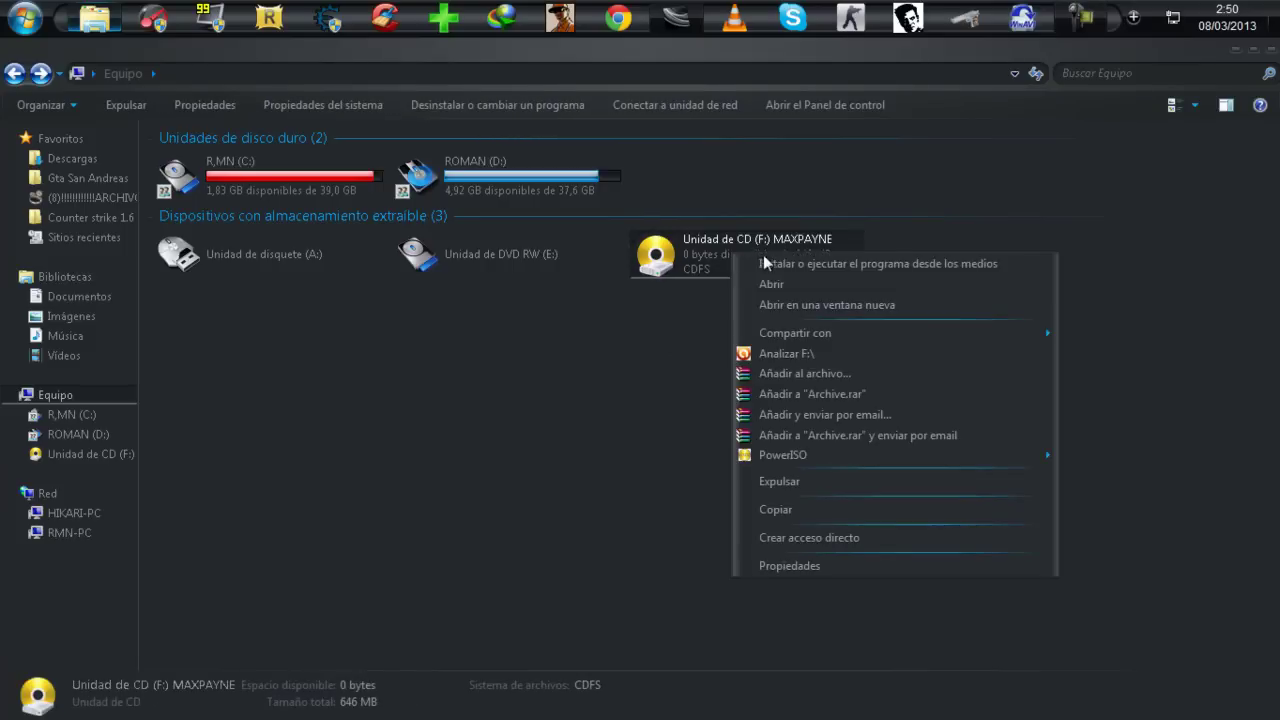
left_click(788, 288)
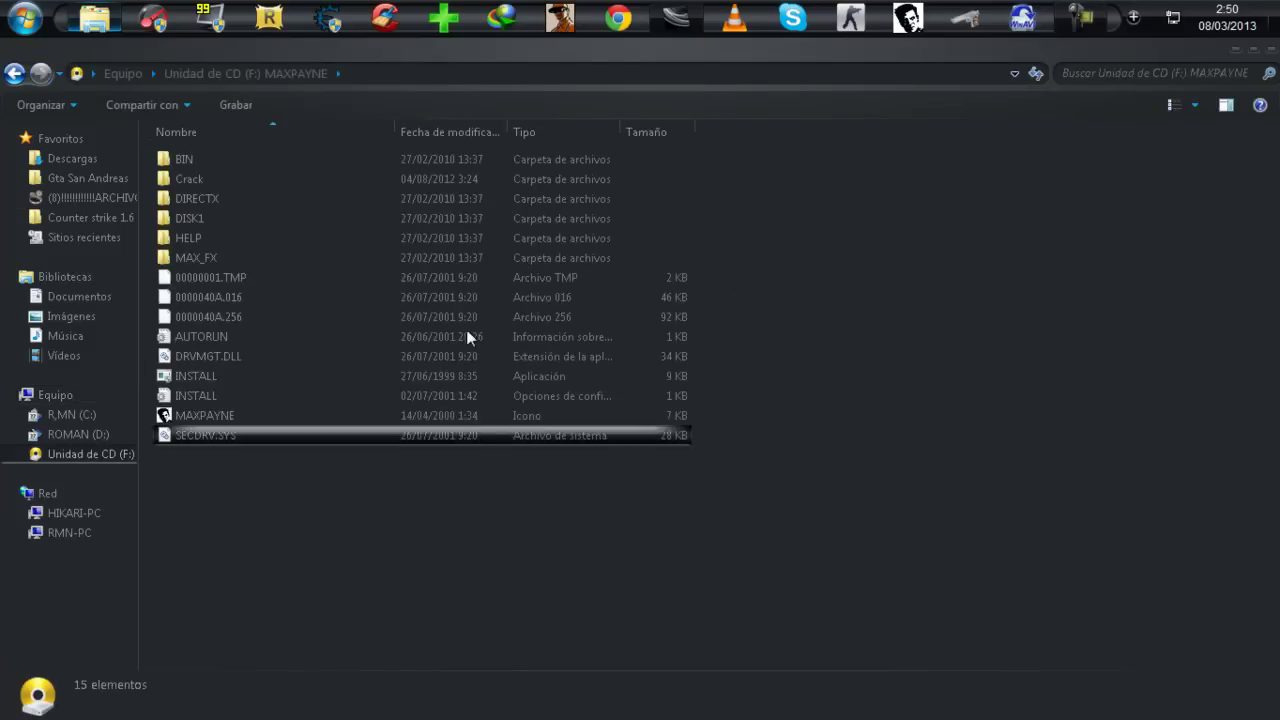
double_click(219, 184)
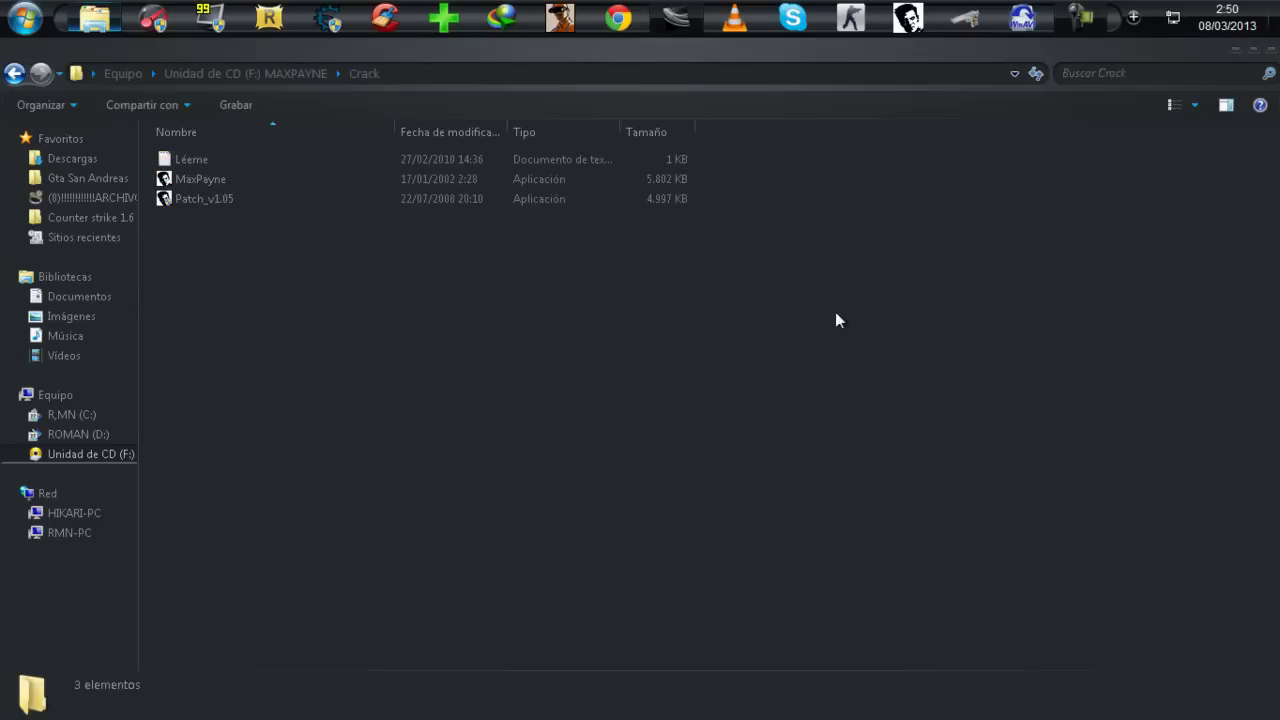
left_click_drag(844, 314, 179, 161)
Return to the root of the MAXPAYNE disc and copy the Crack folder
left_click(15, 73)
right_click(204, 181)
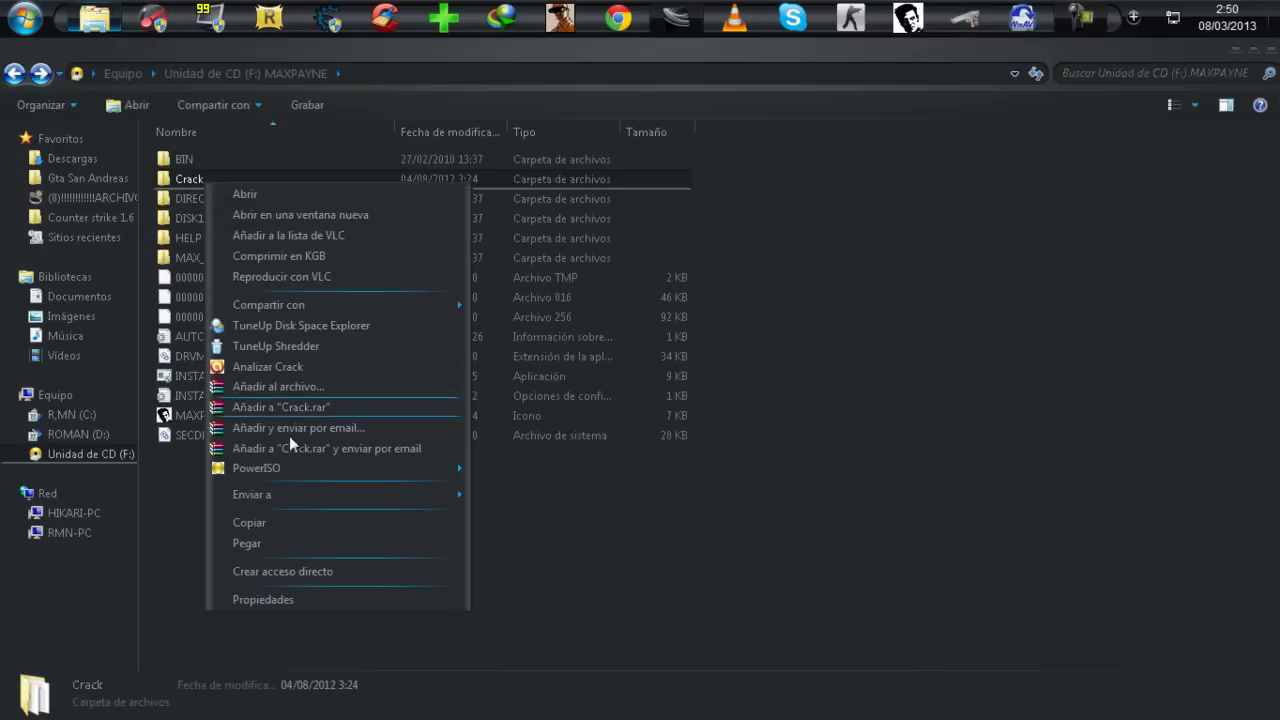
left_click(254, 523)
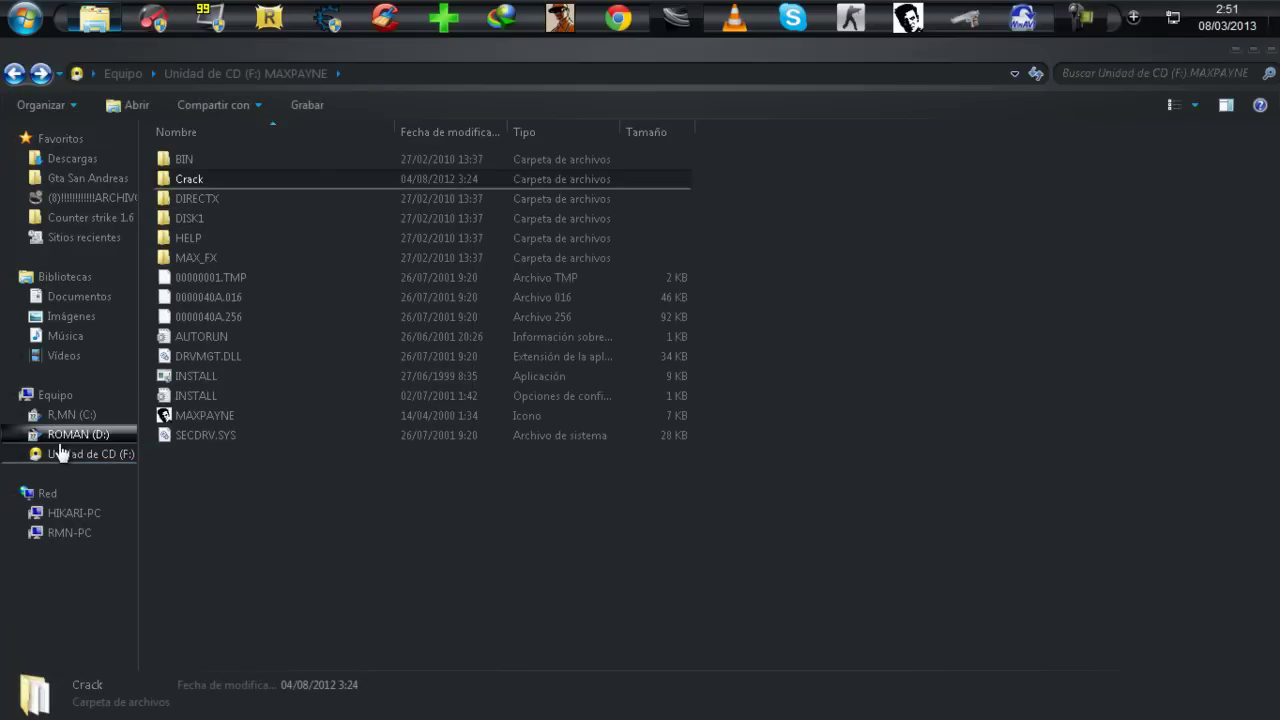
Unmount the Max Payne image from virtual drive F: using PowerISO
left_click(55, 395)
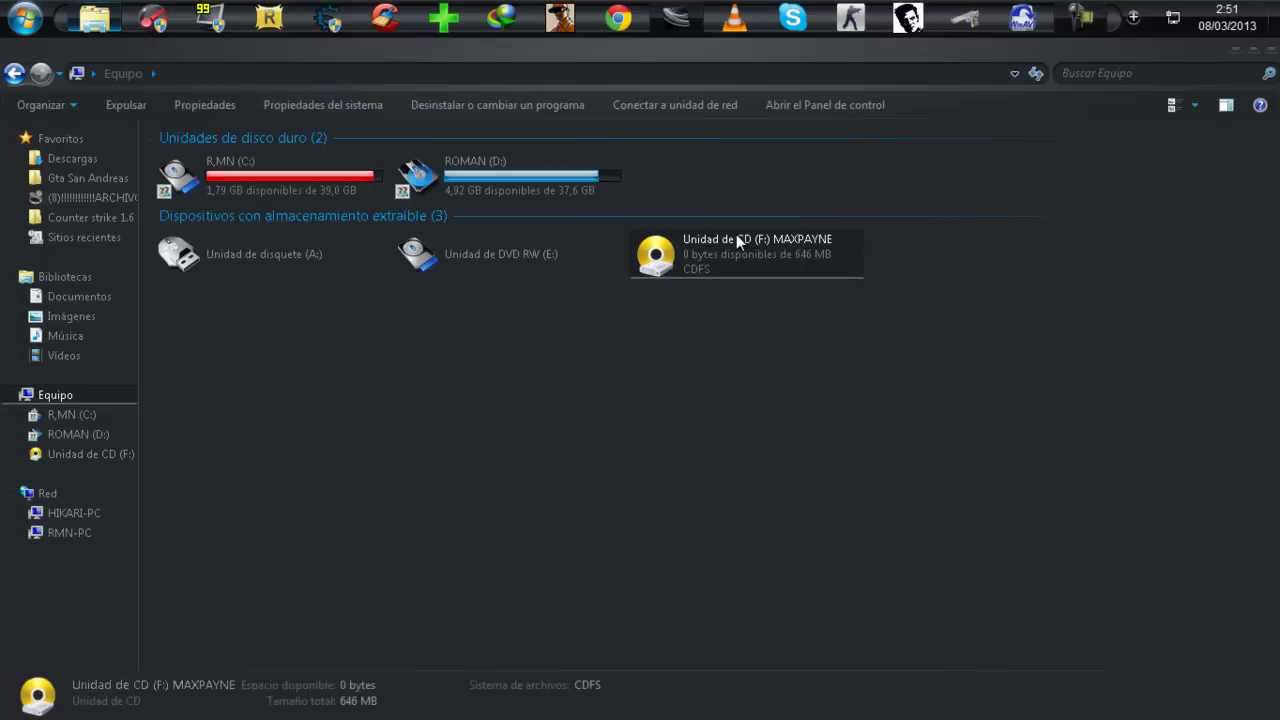
right_click(737, 240)
mouse_move(883, 440)
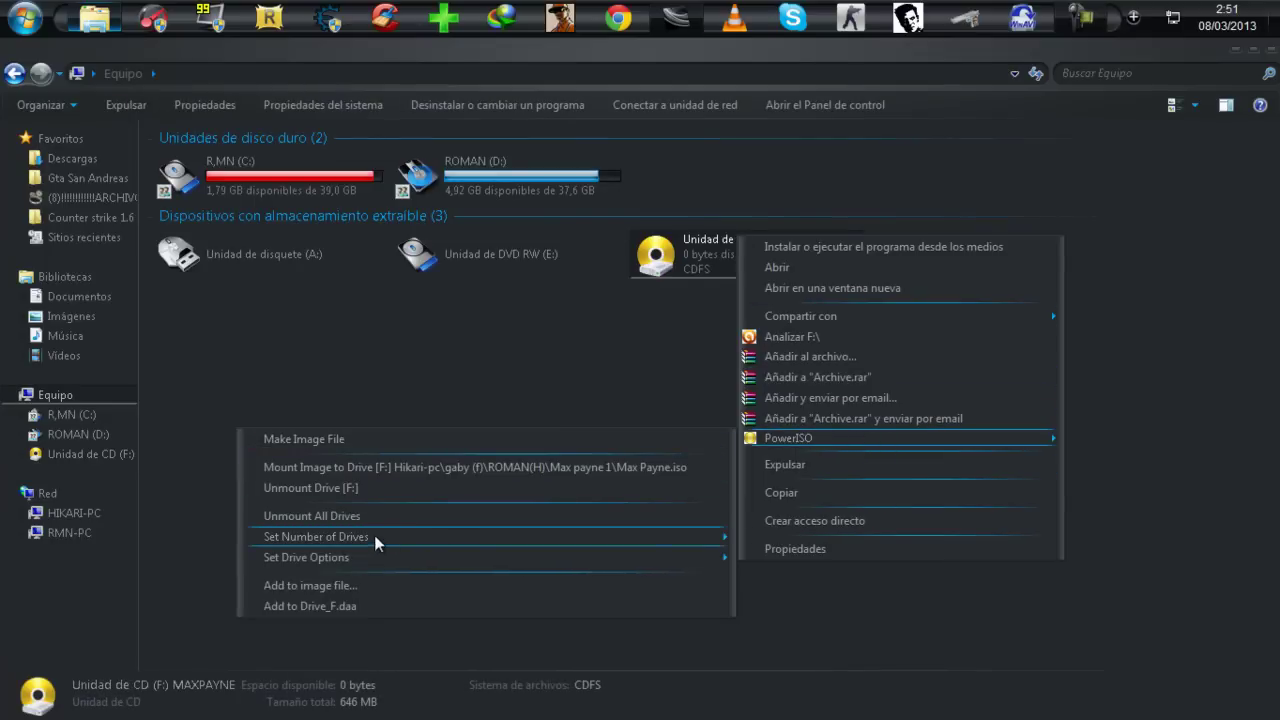
left_click(338, 494)
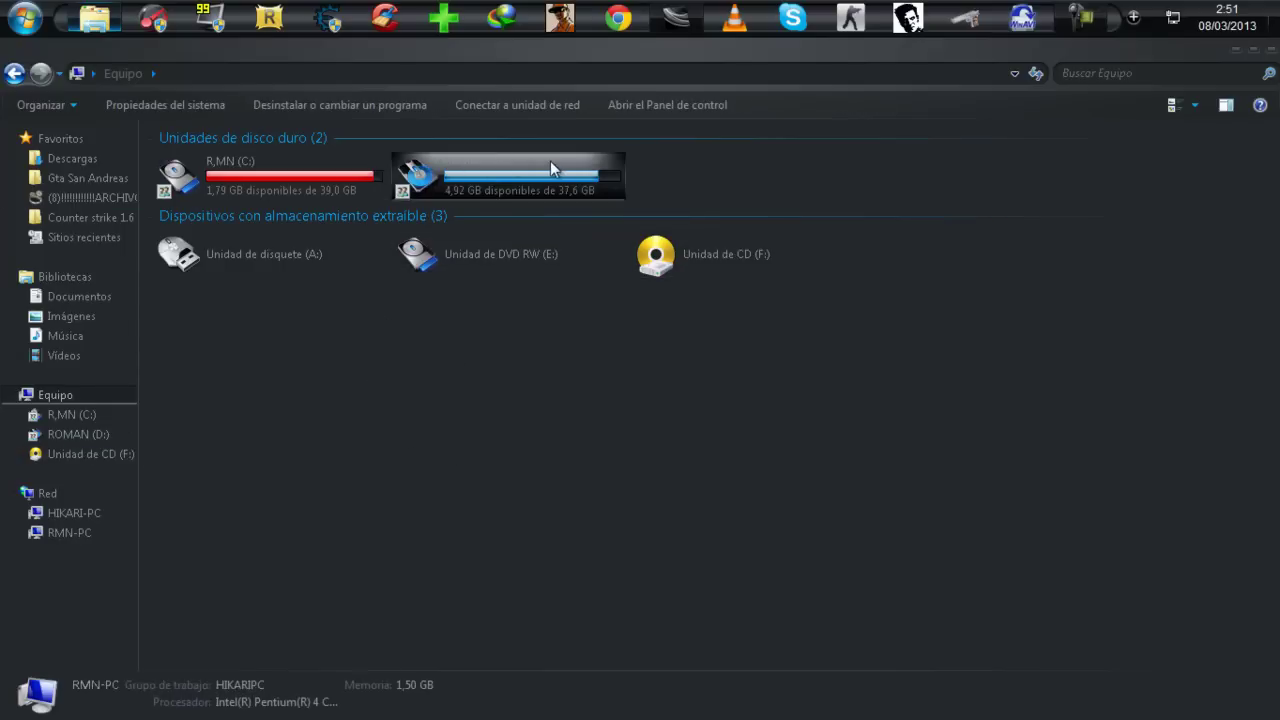
Browse the Archivos de programa folder on drive C: for the Max Payne installation folder
double_click(222, 194)
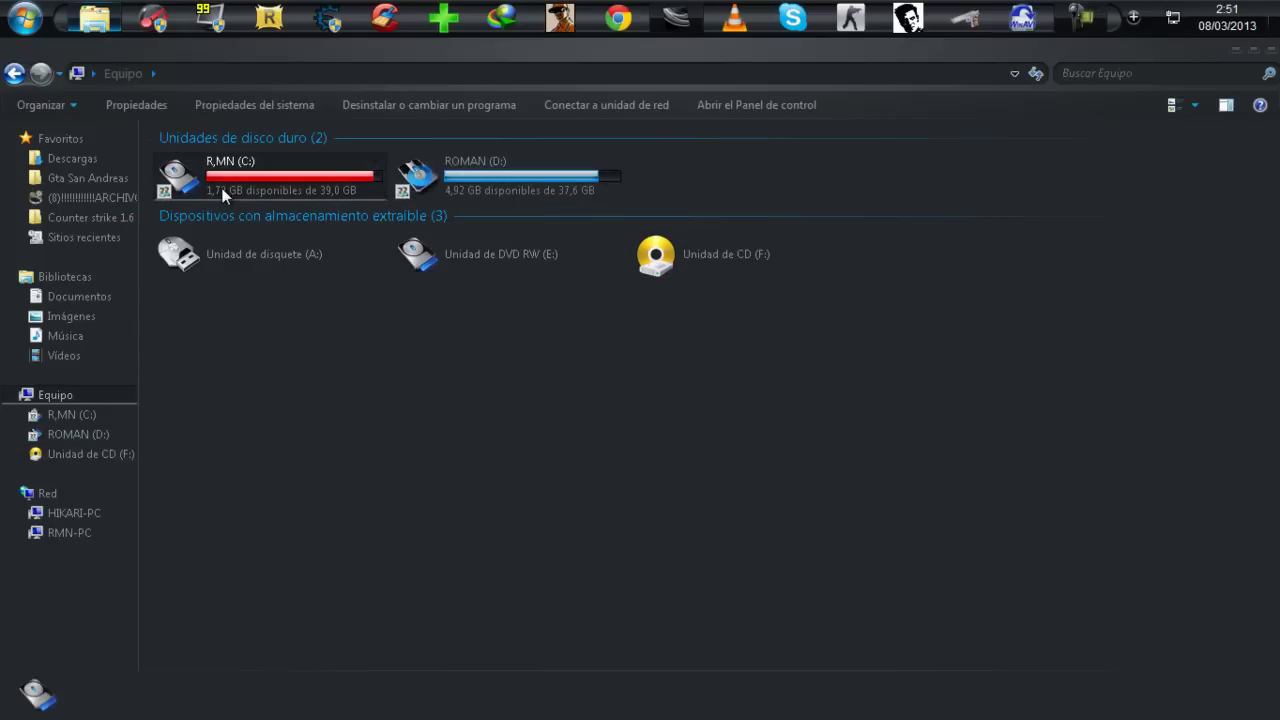
left_click(252, 219)
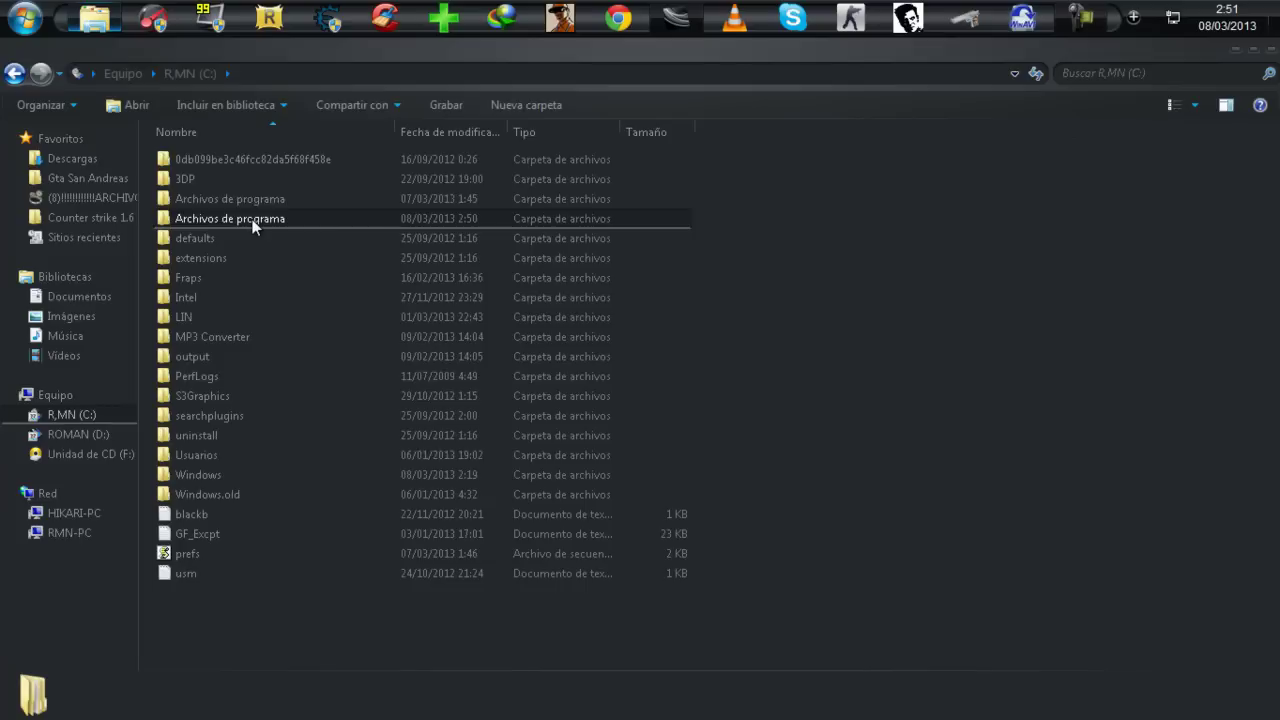
double_click(243, 216)
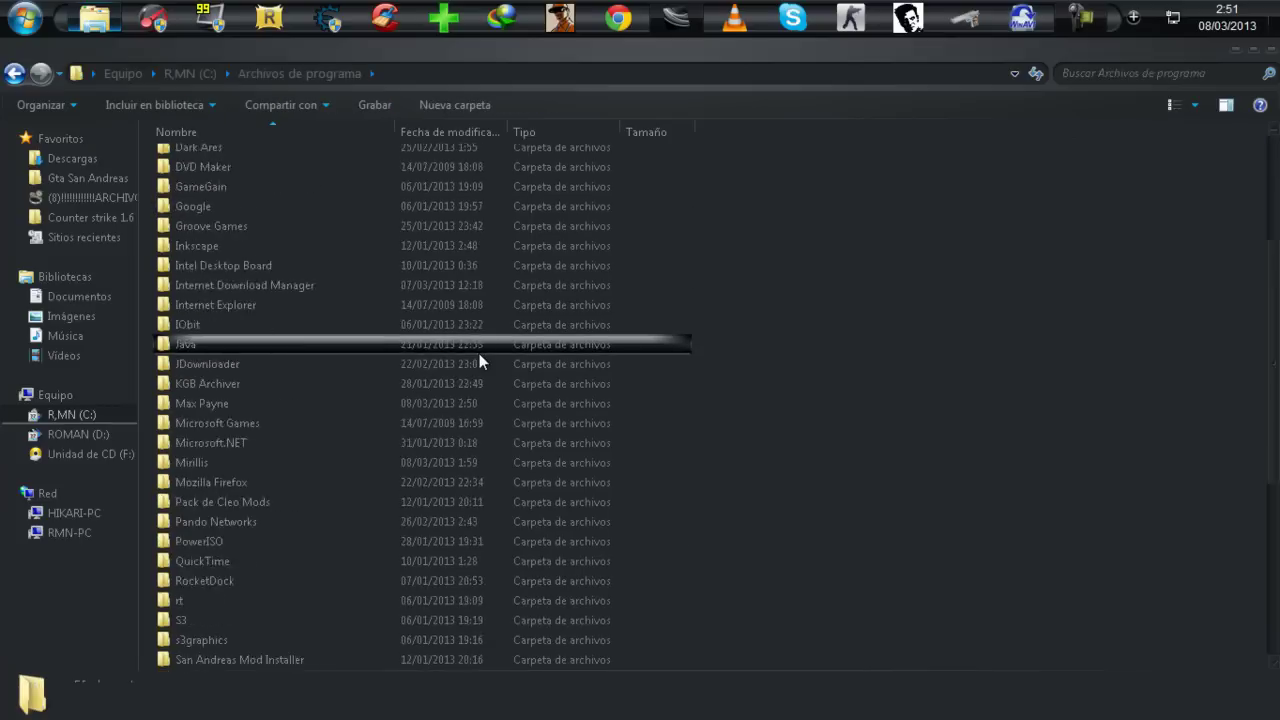
Open the Max Payne 1 folder inside the JUEGOS PC folder on drive D:
left_click(85, 438)
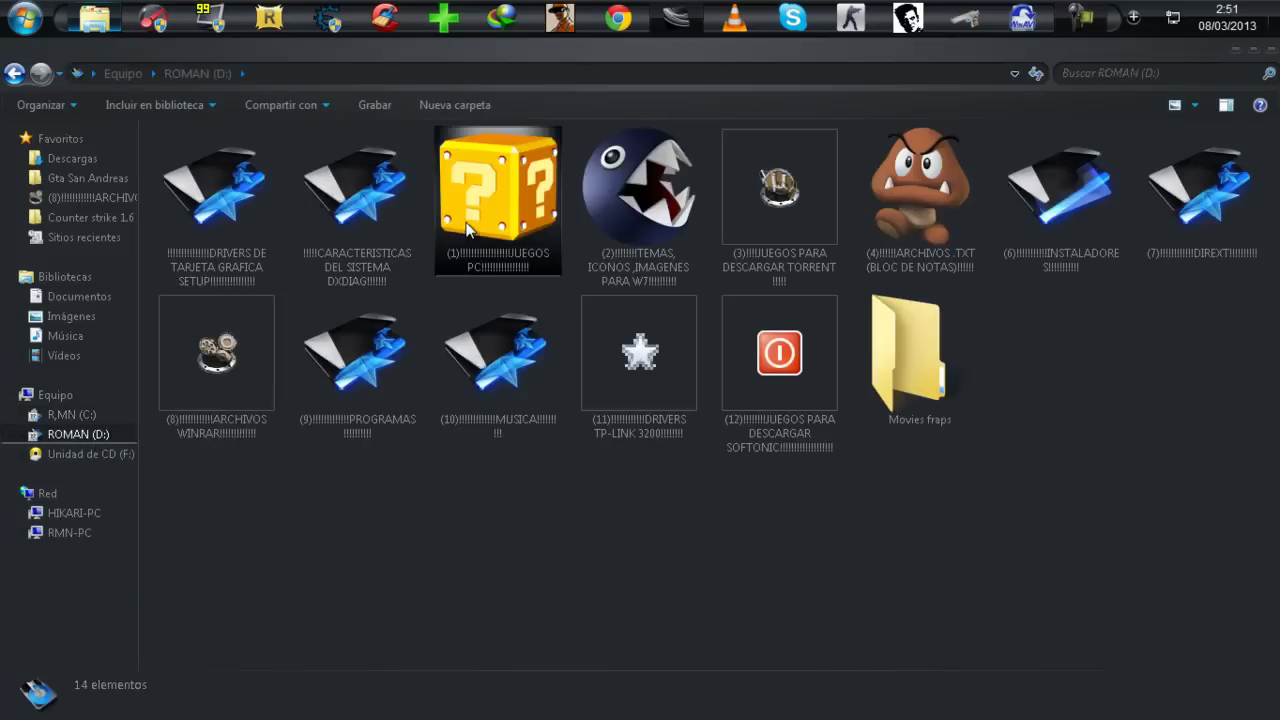
double_click(467, 229)
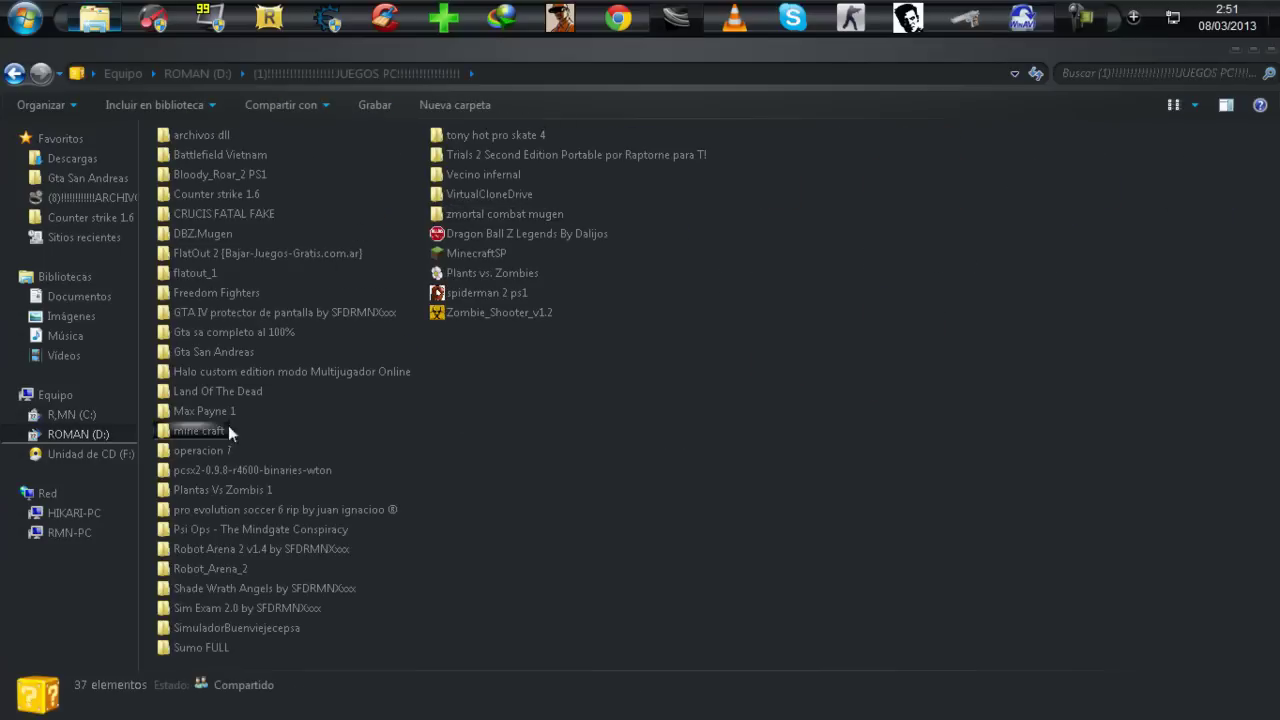
double_click(207, 409)
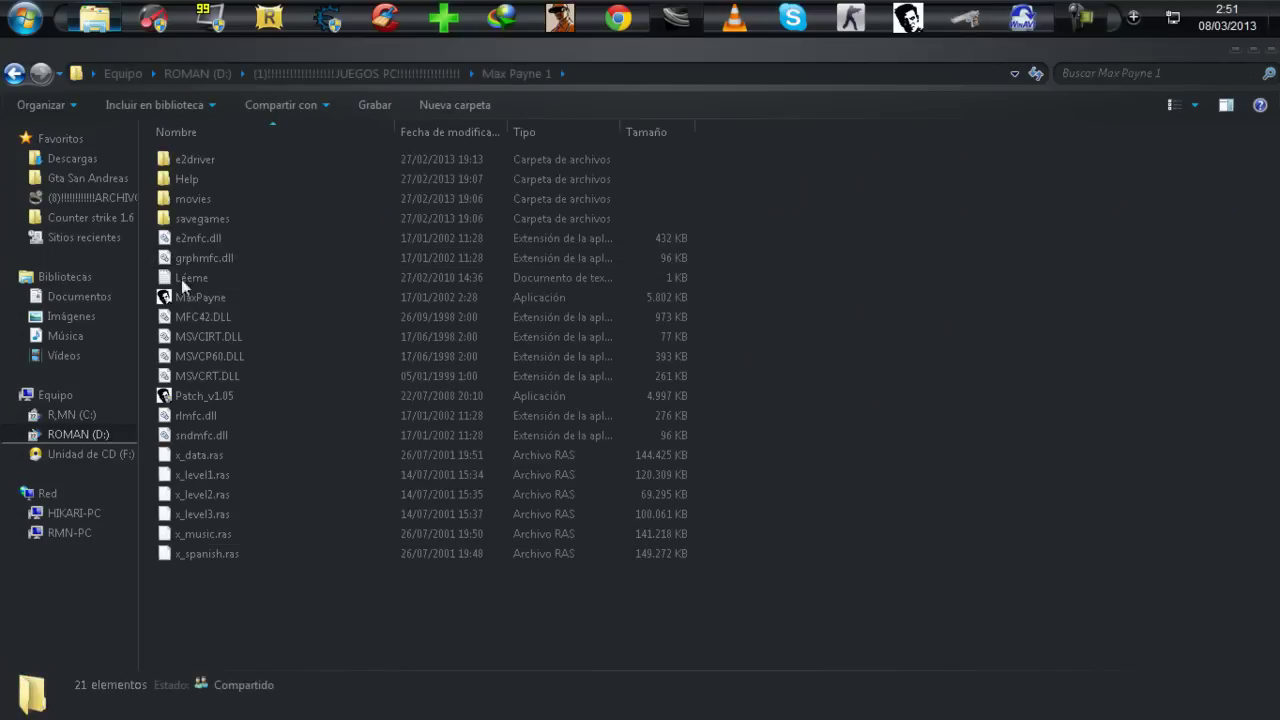
Try to paste the copied Crack folder into the Max Payne 1 folder and dismiss the insert-disc prompt
right_click(261, 626)
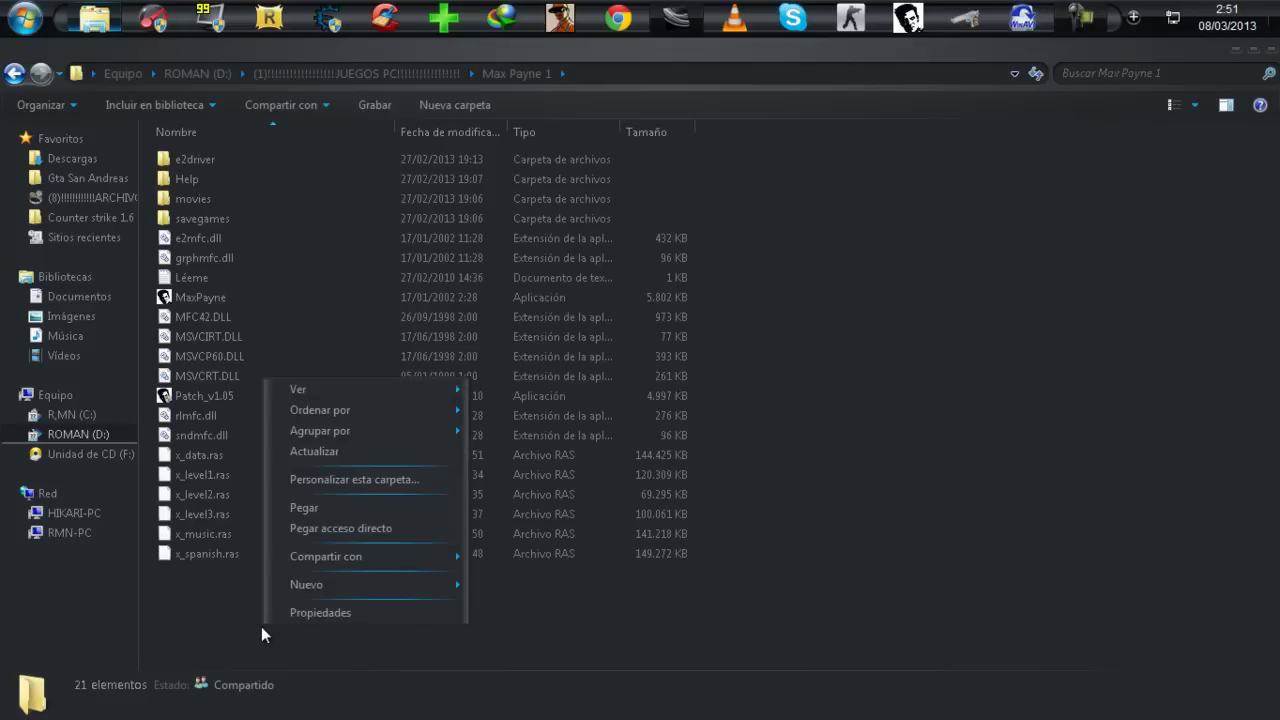
left_click(323, 507)
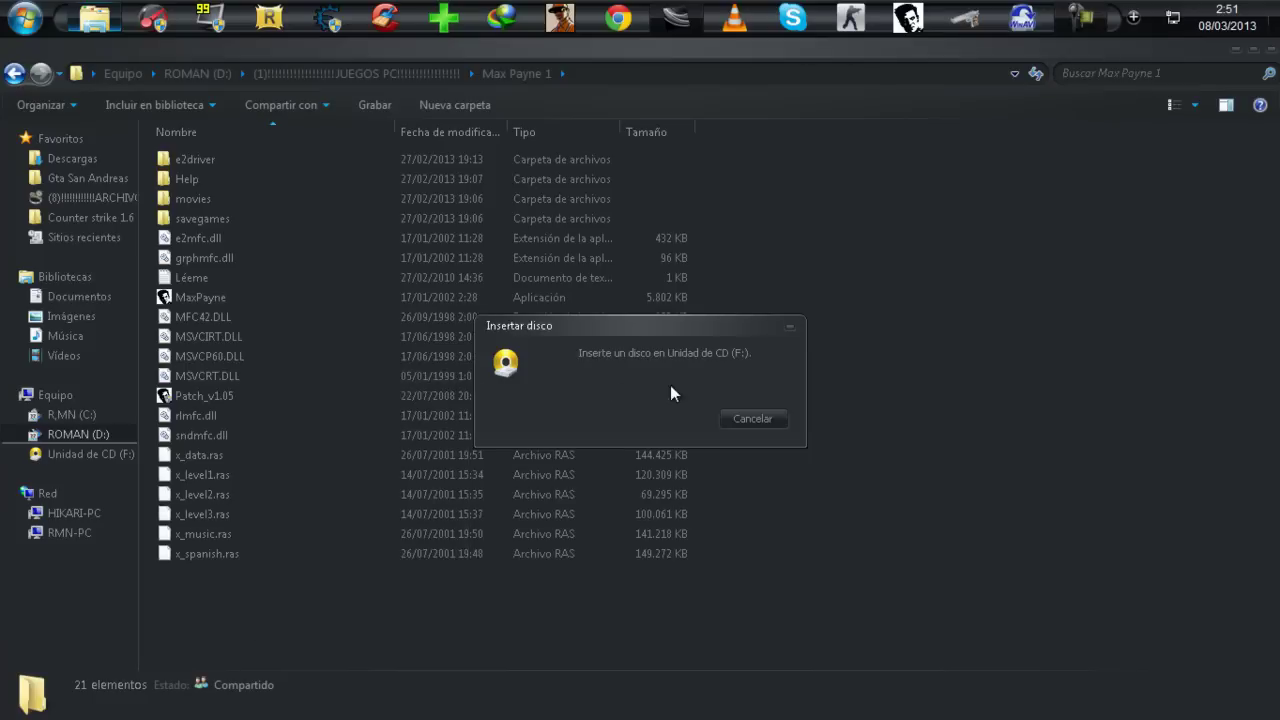
left_click(758, 420)
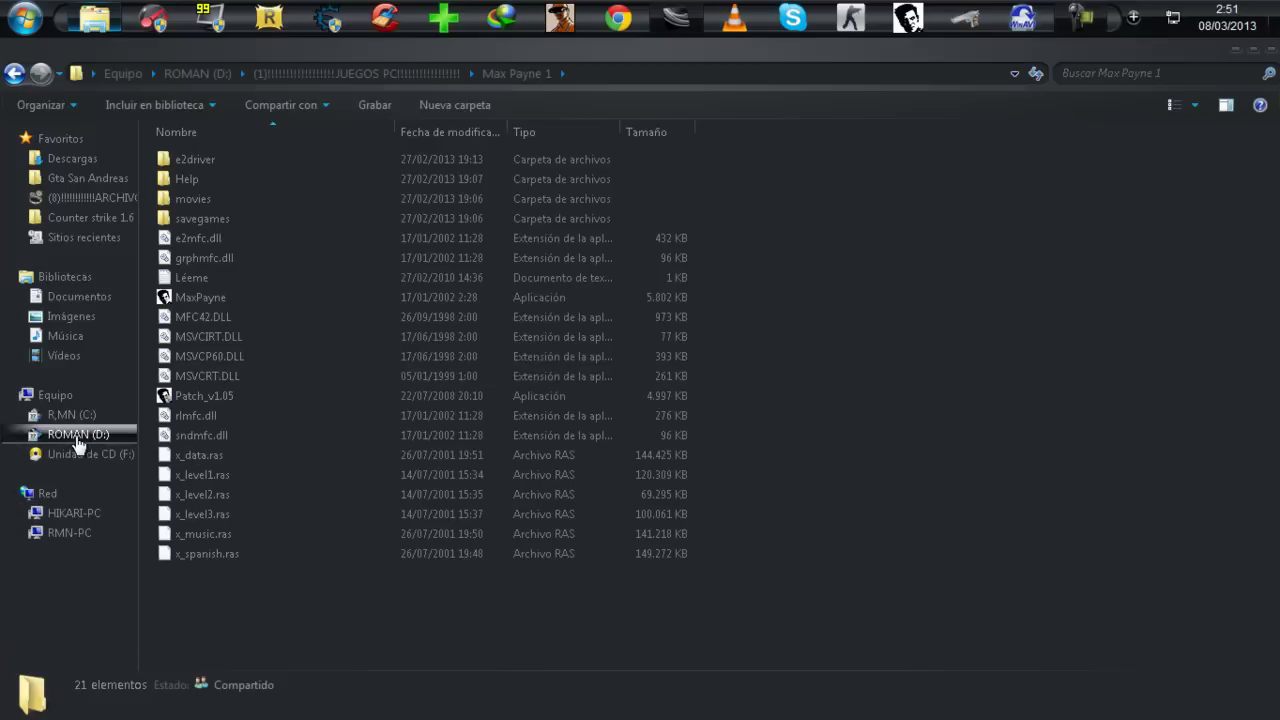
left_click(683, 416)
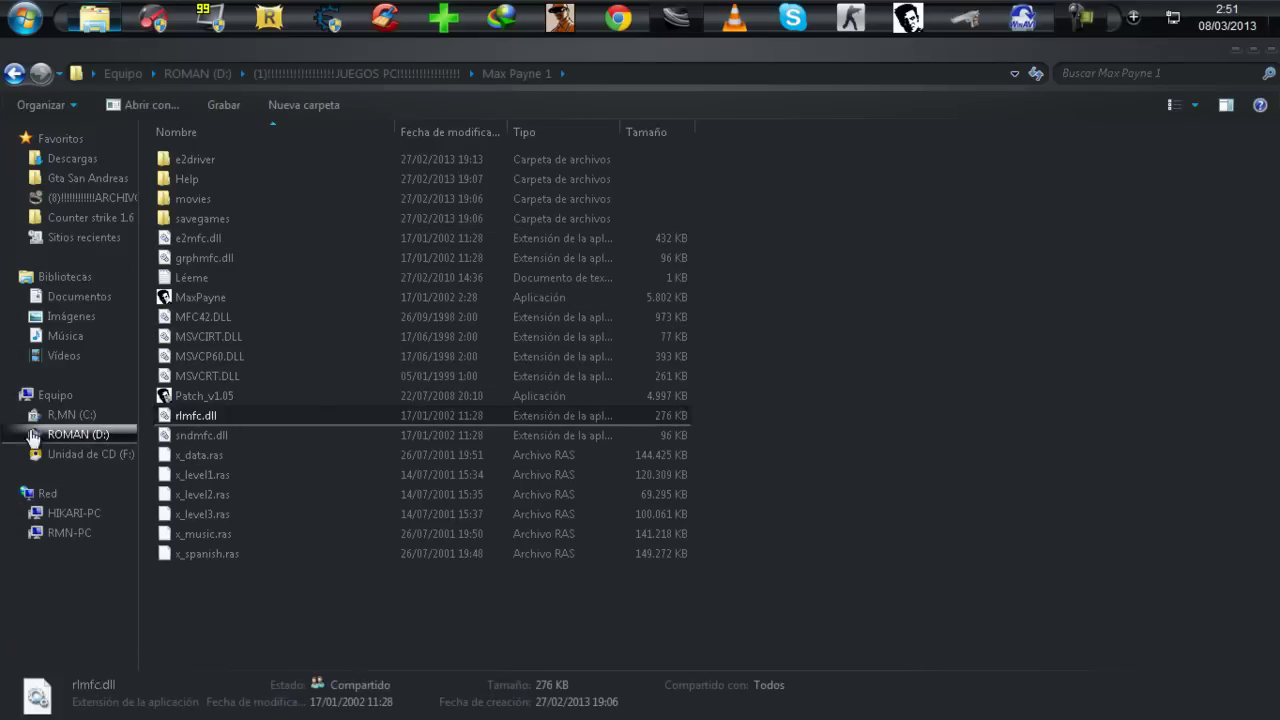
Switch to the Crack folder on the mounted MAXPAYNE disc and copy its Léeme, MaxPayne and Patch_v1.05 files
left_click(1083, 22)
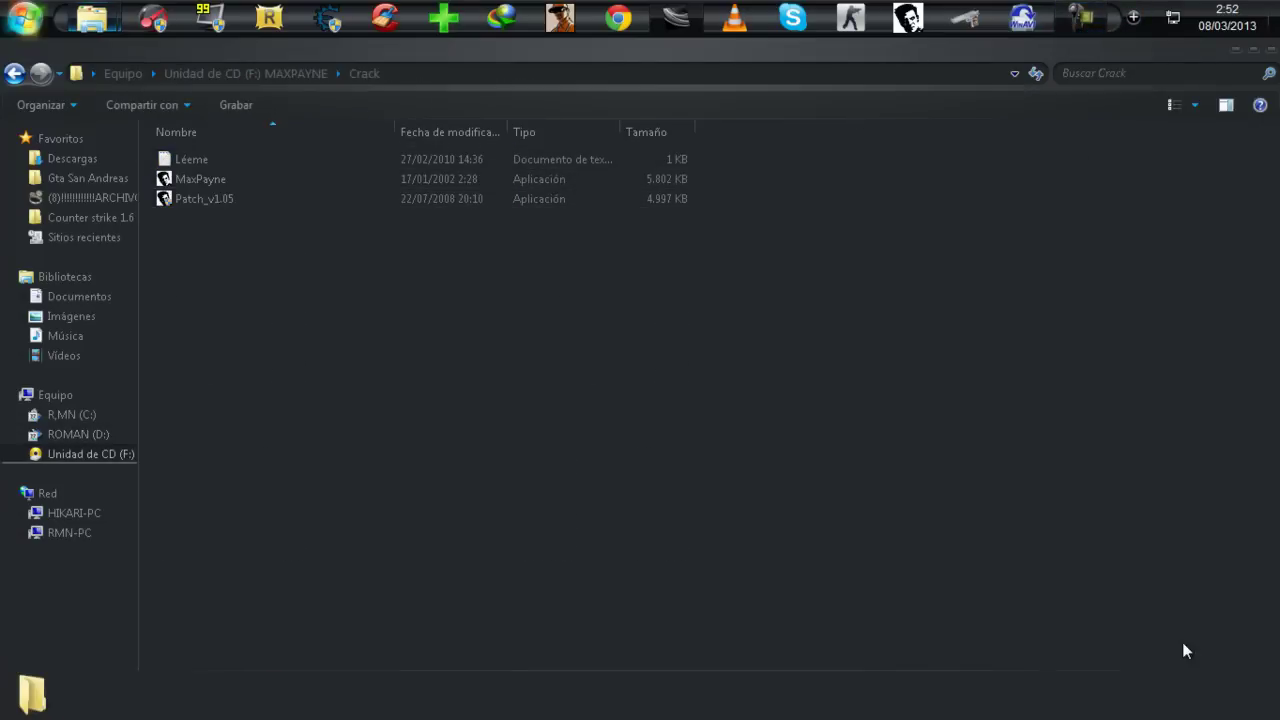
key("BackSpace")
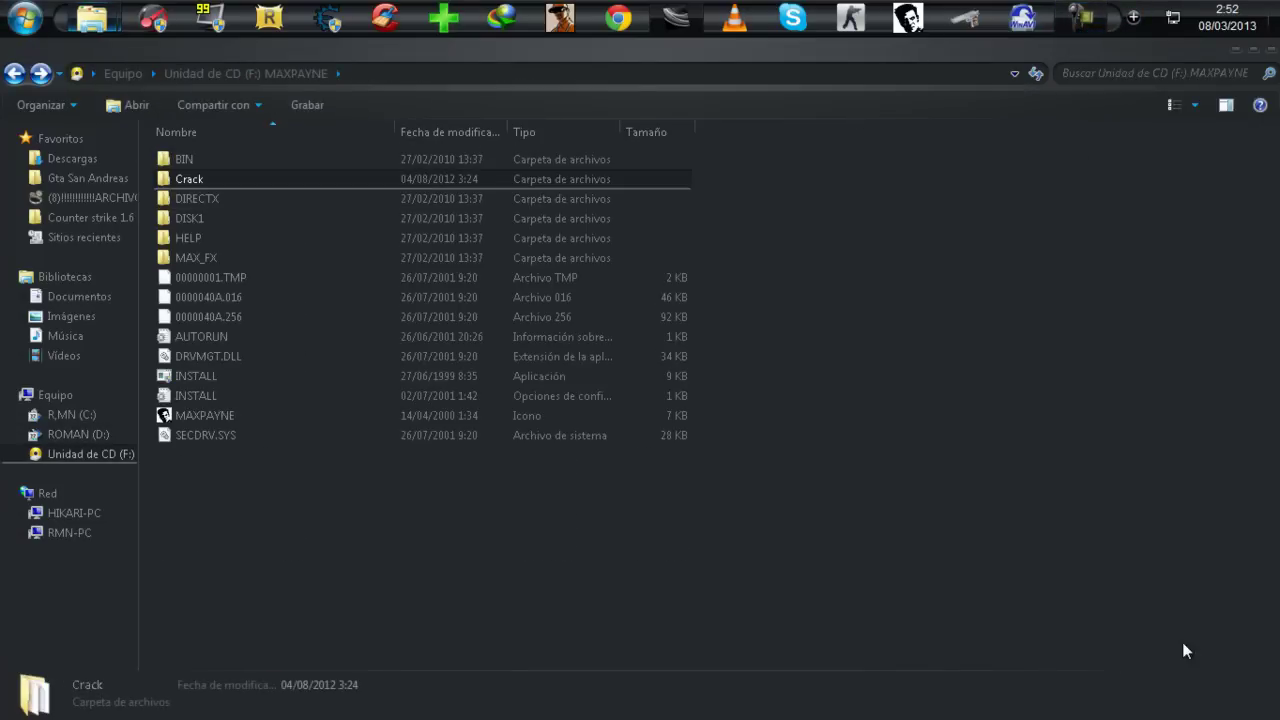
key("Return")
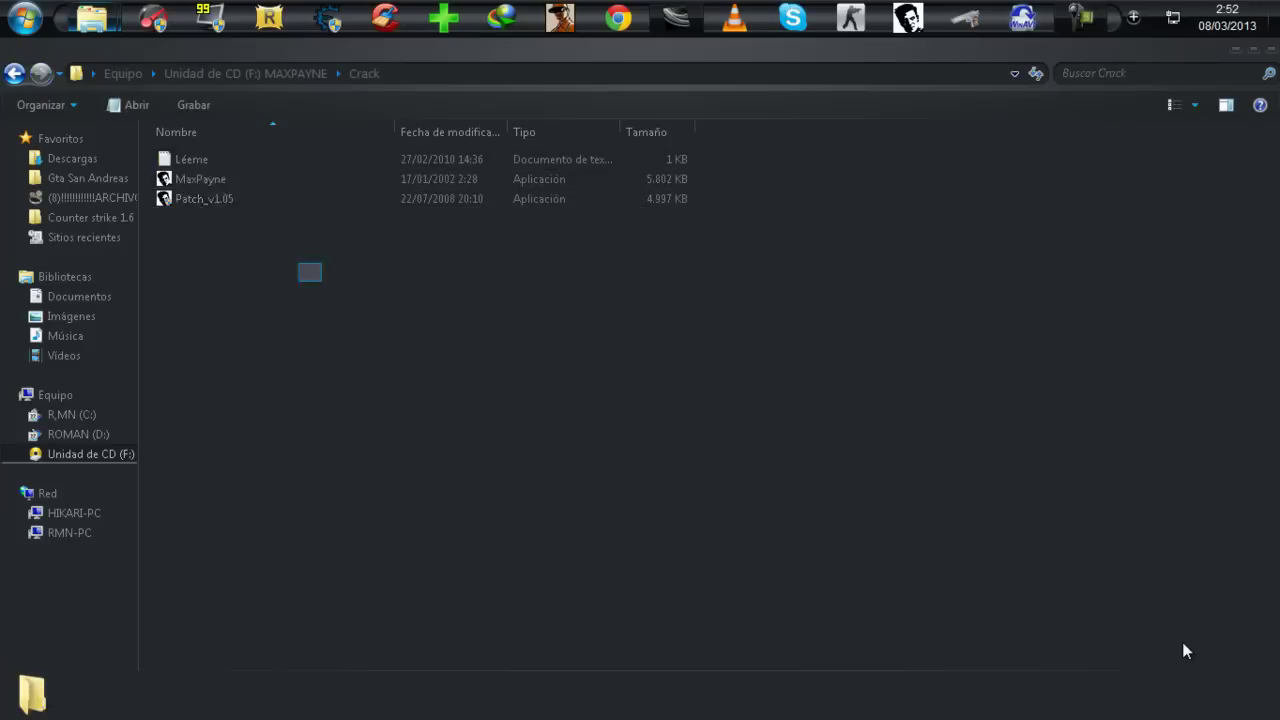
key("ctrl+a")
key("shift+F10")
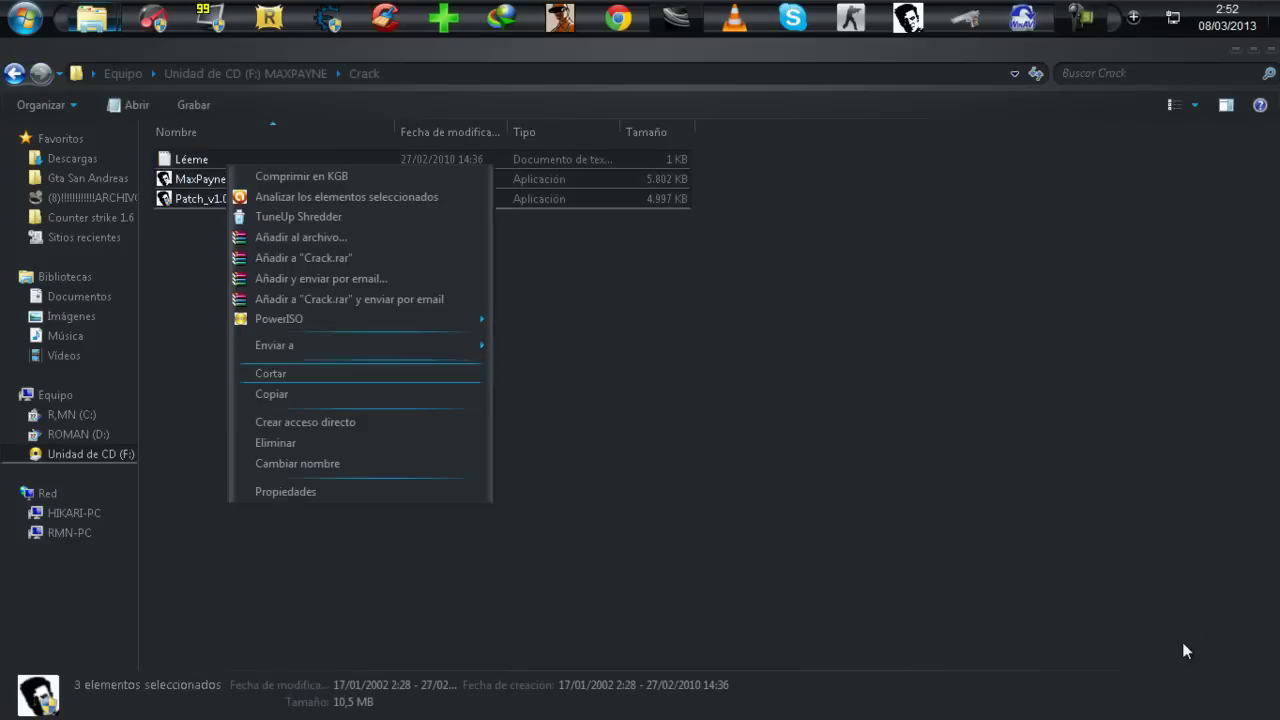
key("Down")
key("Return")
left_click(1183, 650)
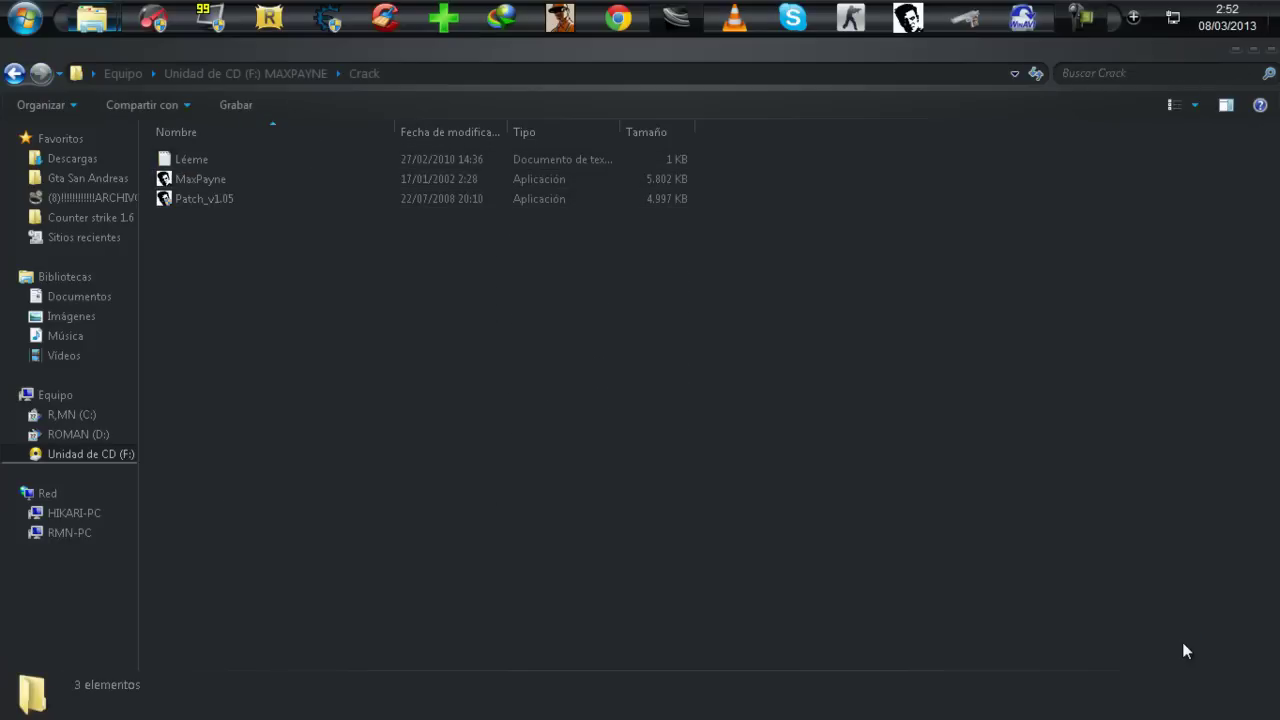
Paste the three Crack files into the Max Payne 1 folder on drive D: and answer the duplicate-file prompt
key("alt+Tab")
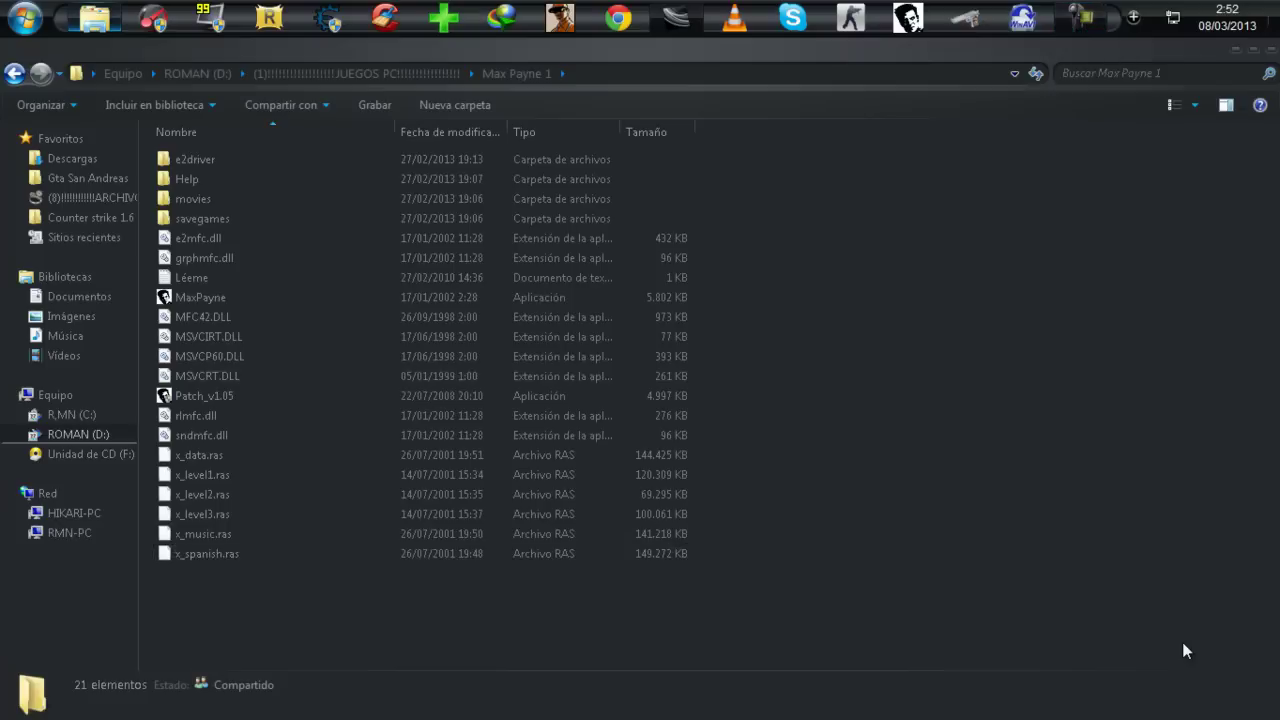
key("Menu")
key("p")
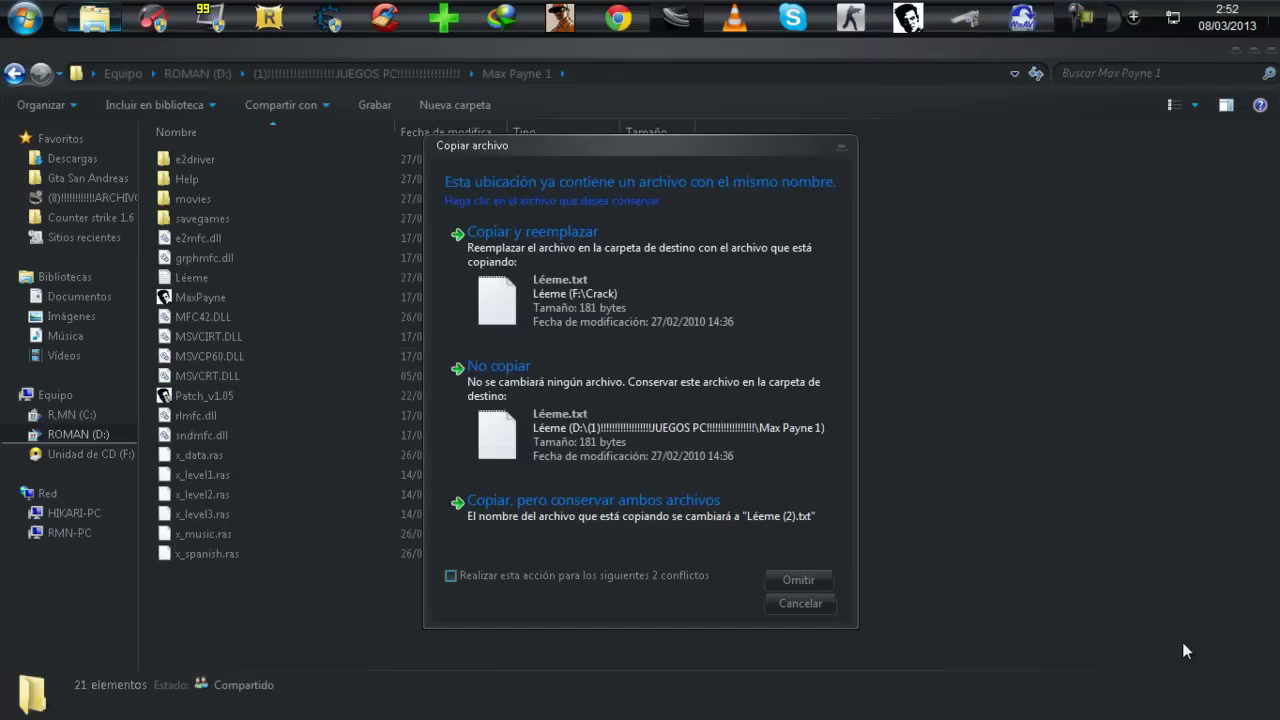
key("Return")
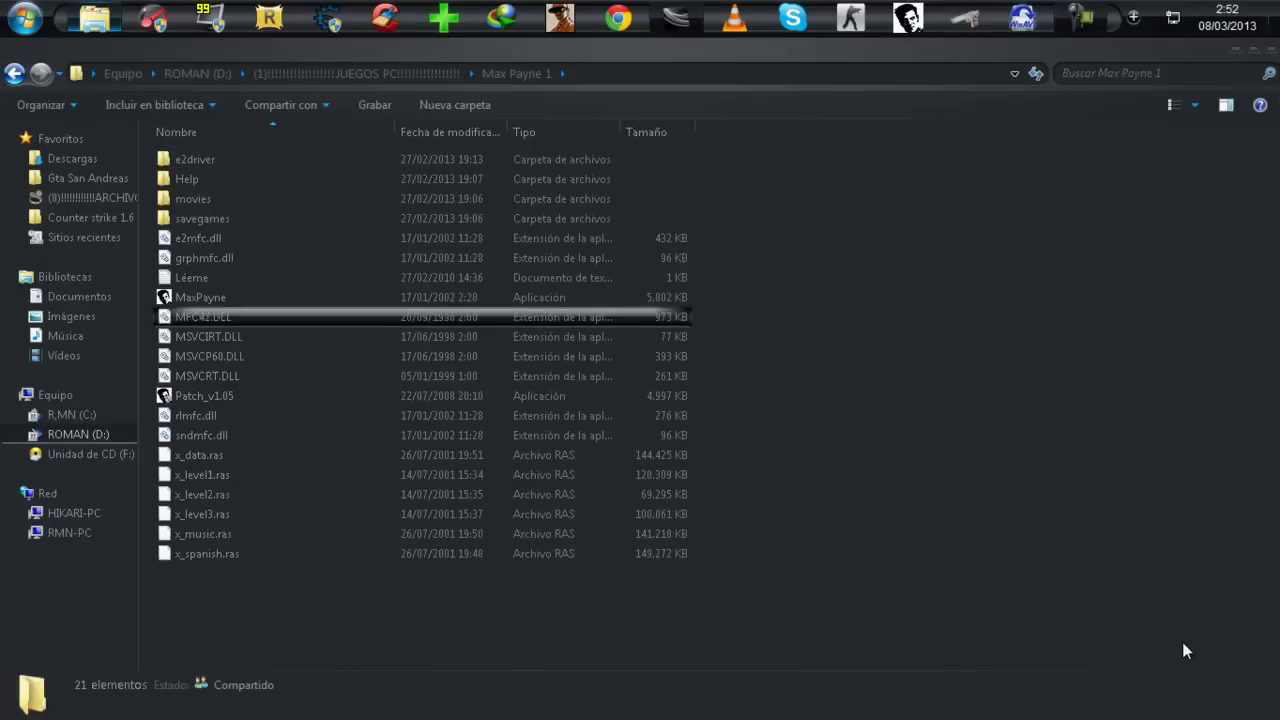
Open the Léeme text file in a maximized window and break its third instruction before "la carpeta"
left_click(230, 396)
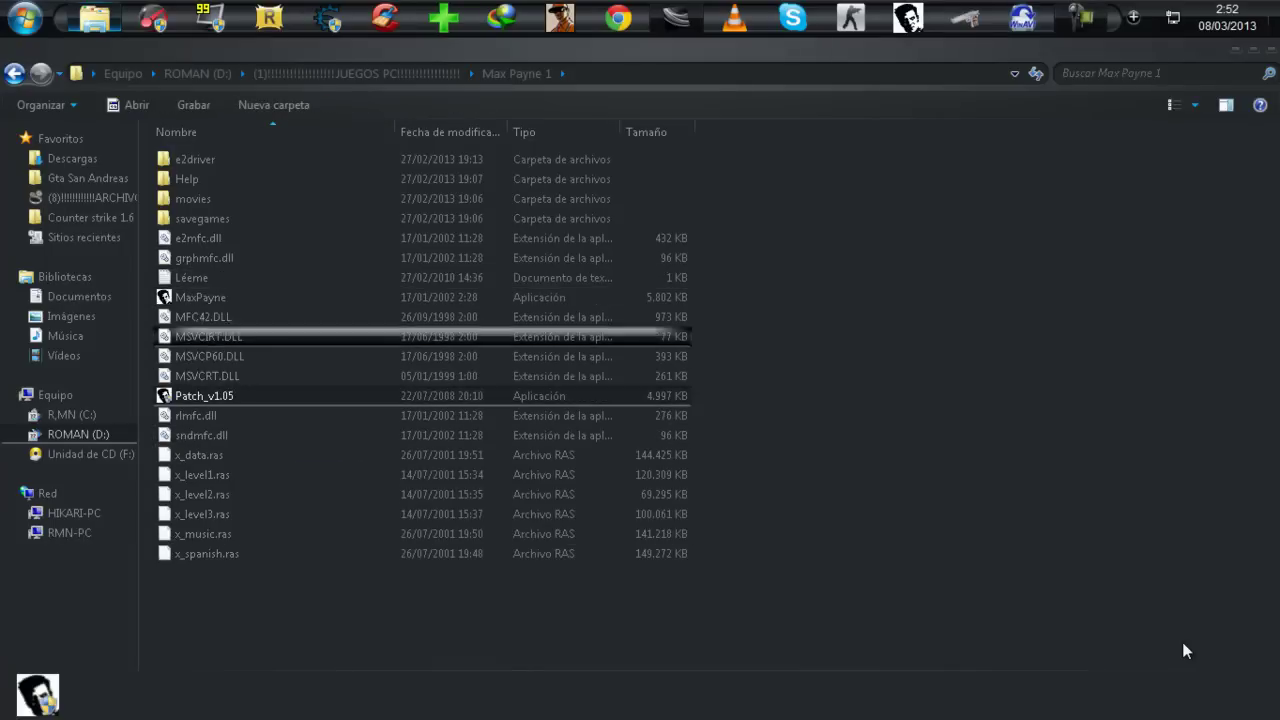
key("l")
key("Return")
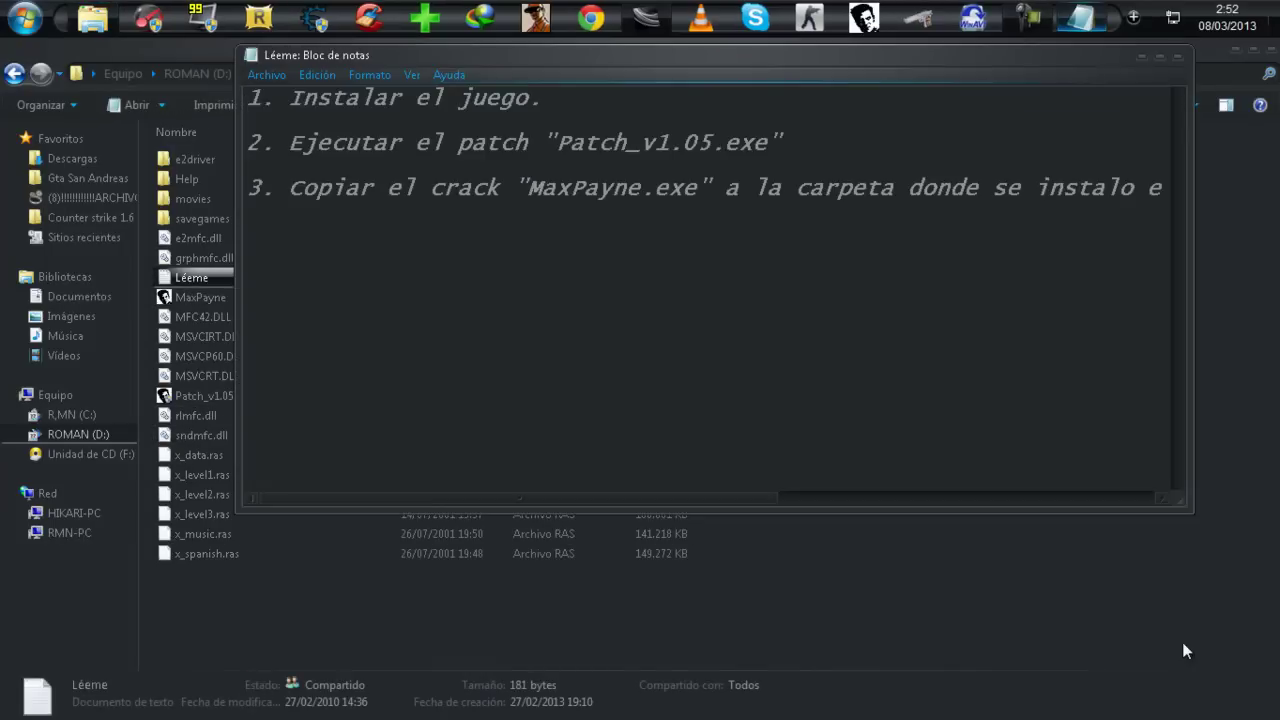
key("super+Up")
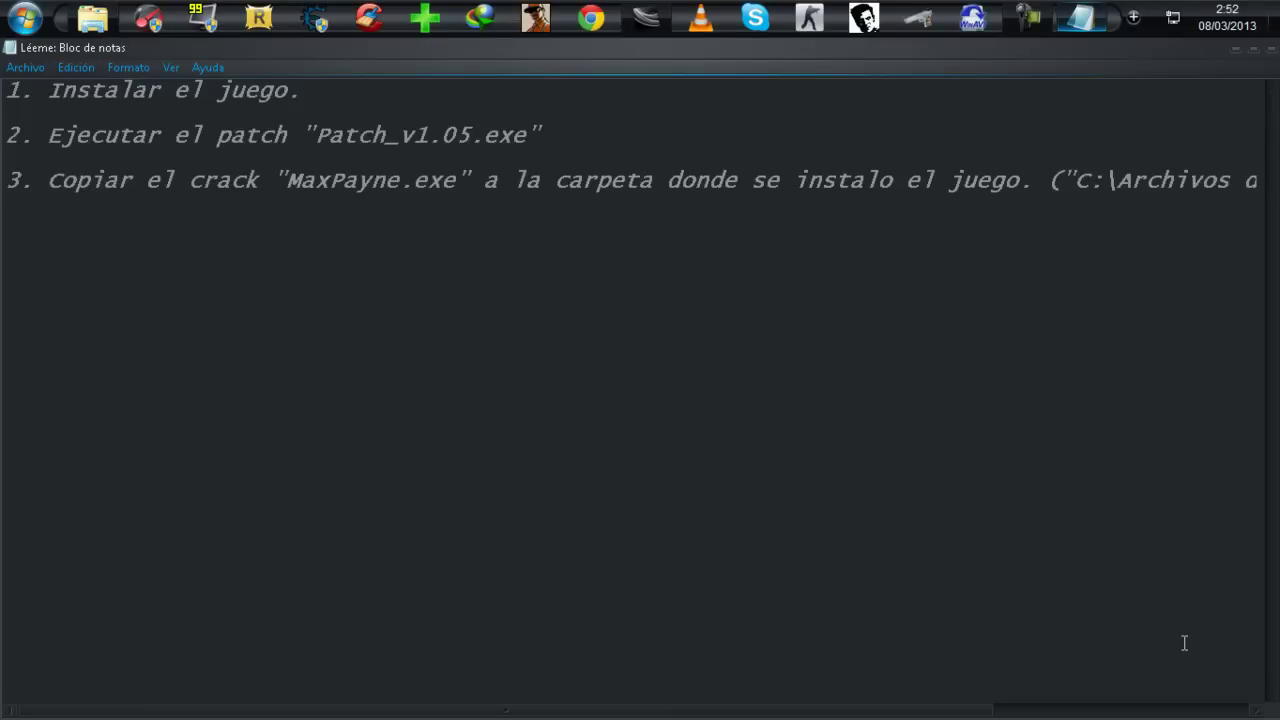
key("Return")
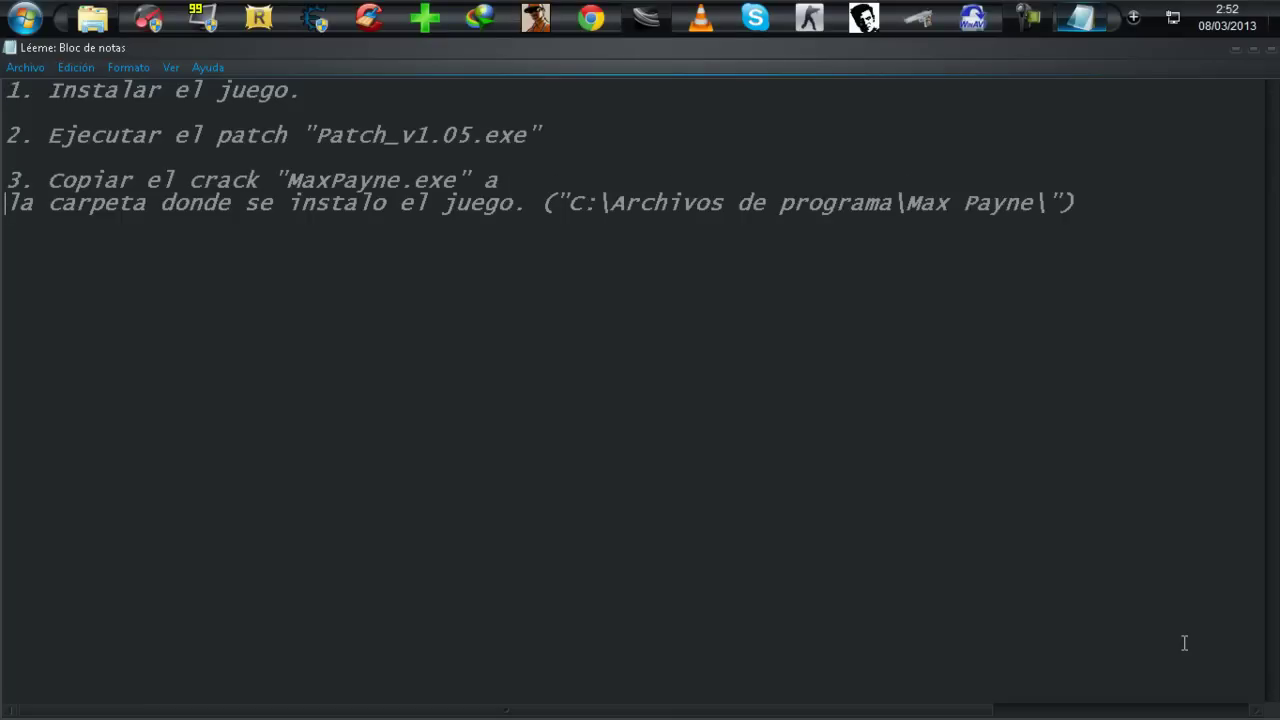
Highlight in turn the Léeme instructions for installing the game, running Patch_v1.05.exe and copying the MaxPayne.exe crack
key("shift+Down")
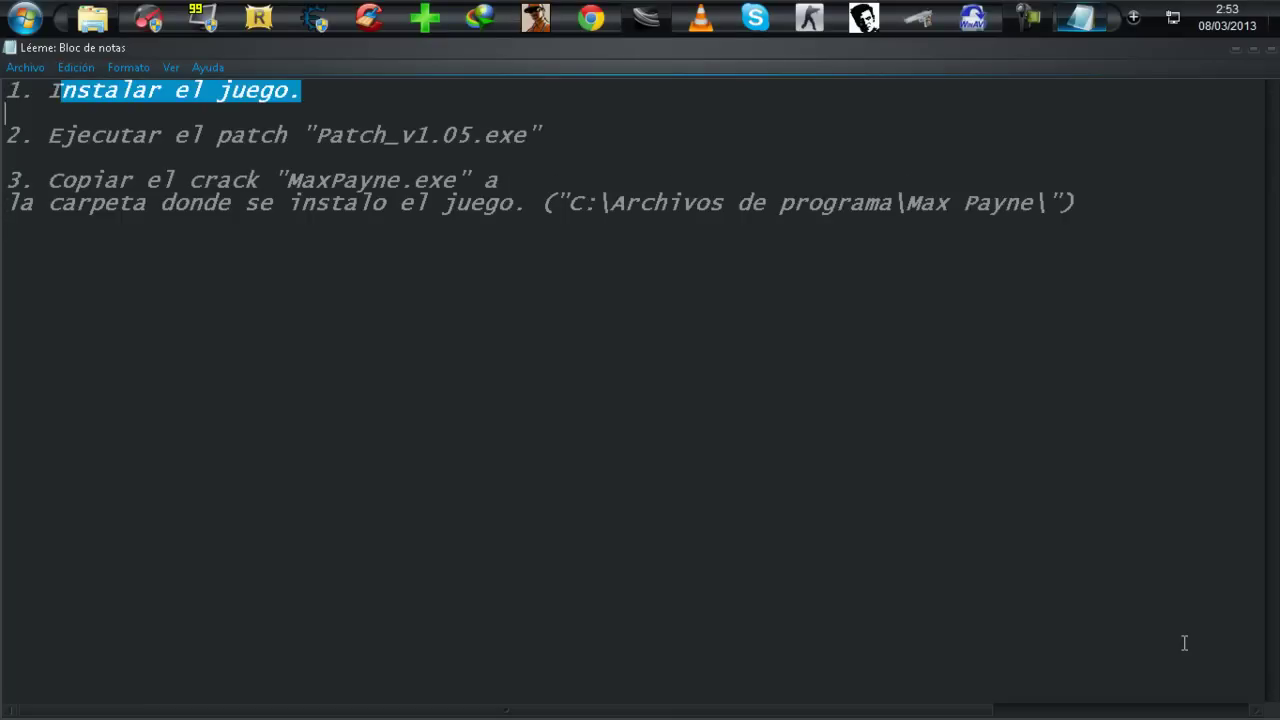
key("Right")
key("Down")
key("shift+End")
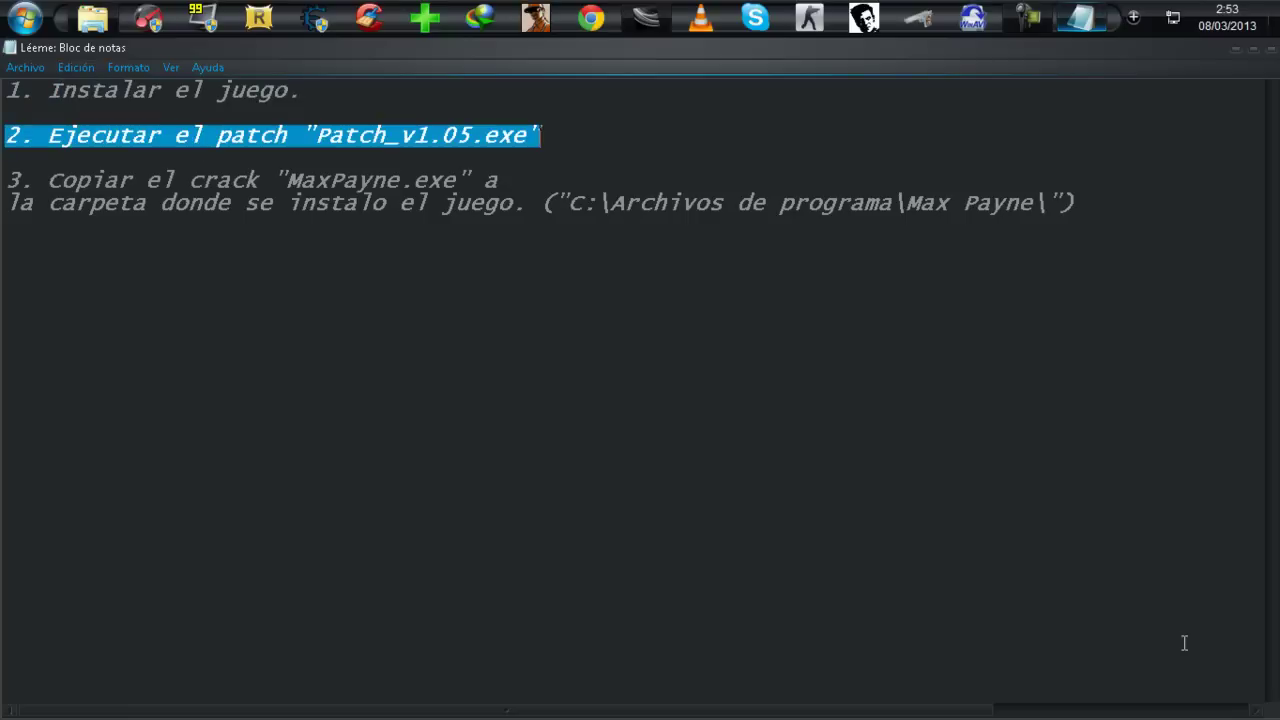
left_click(1184, 643)
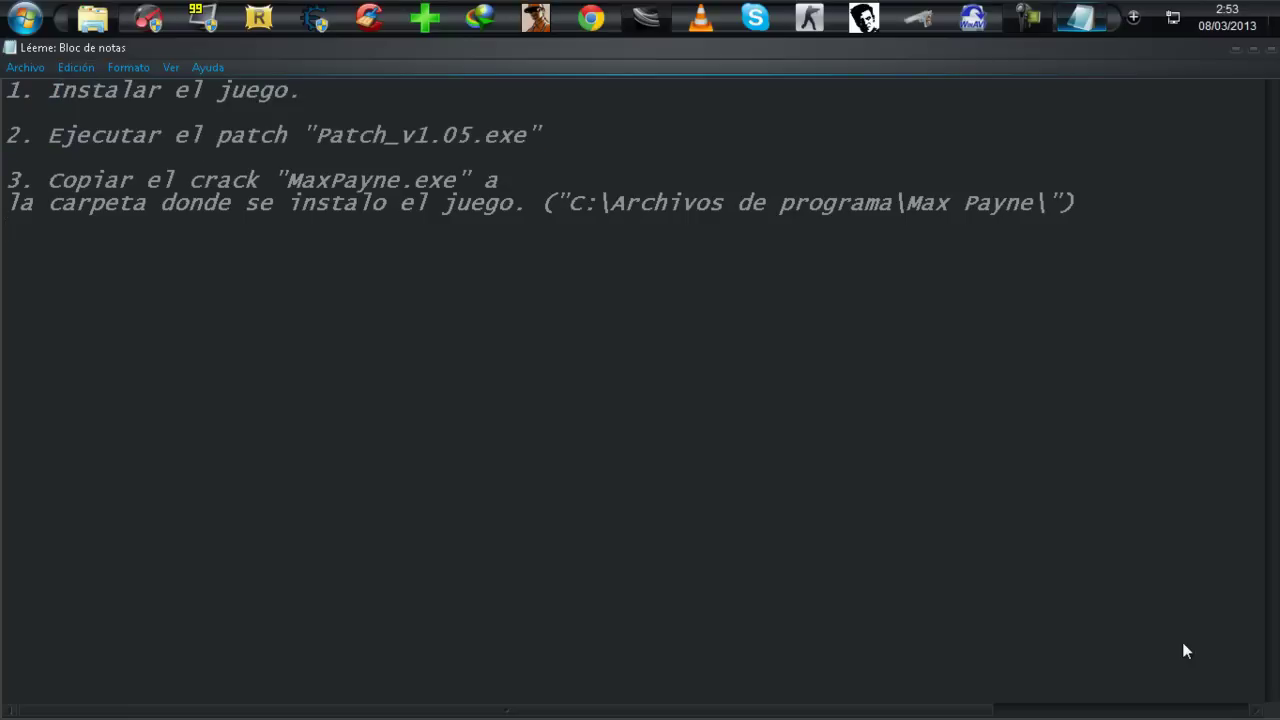
key("shift+End")
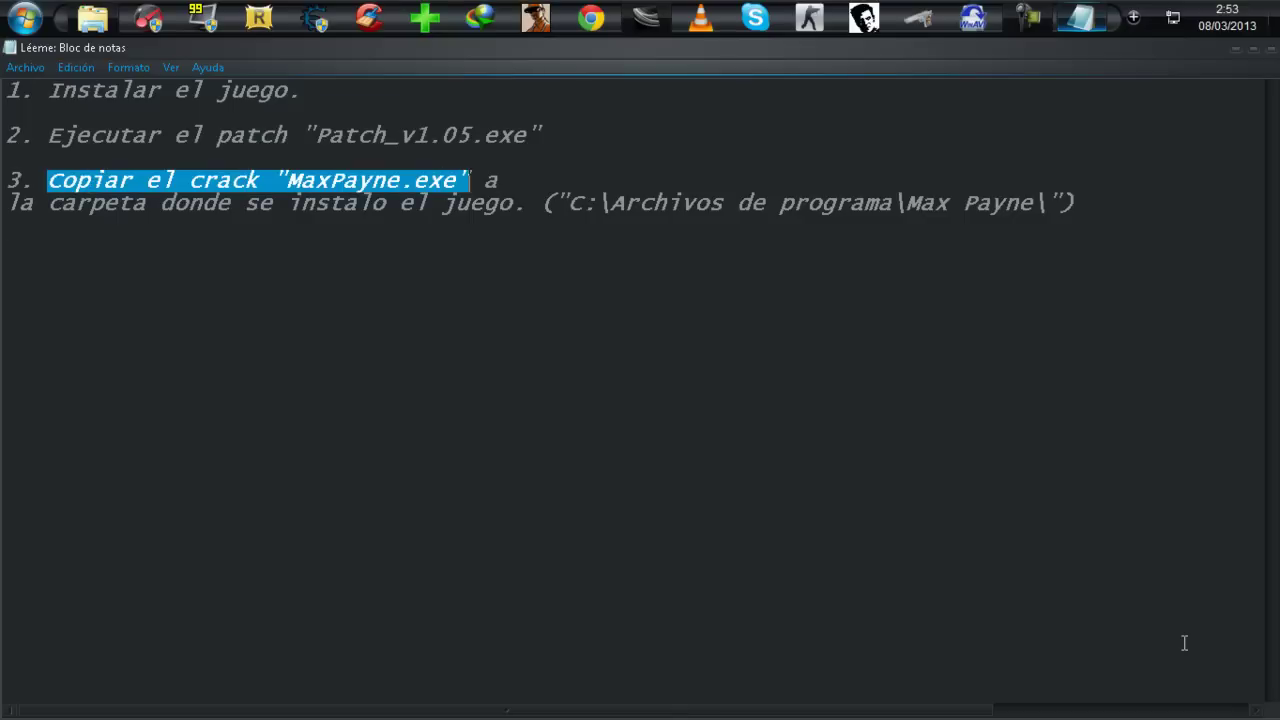
left_click(1184, 643)
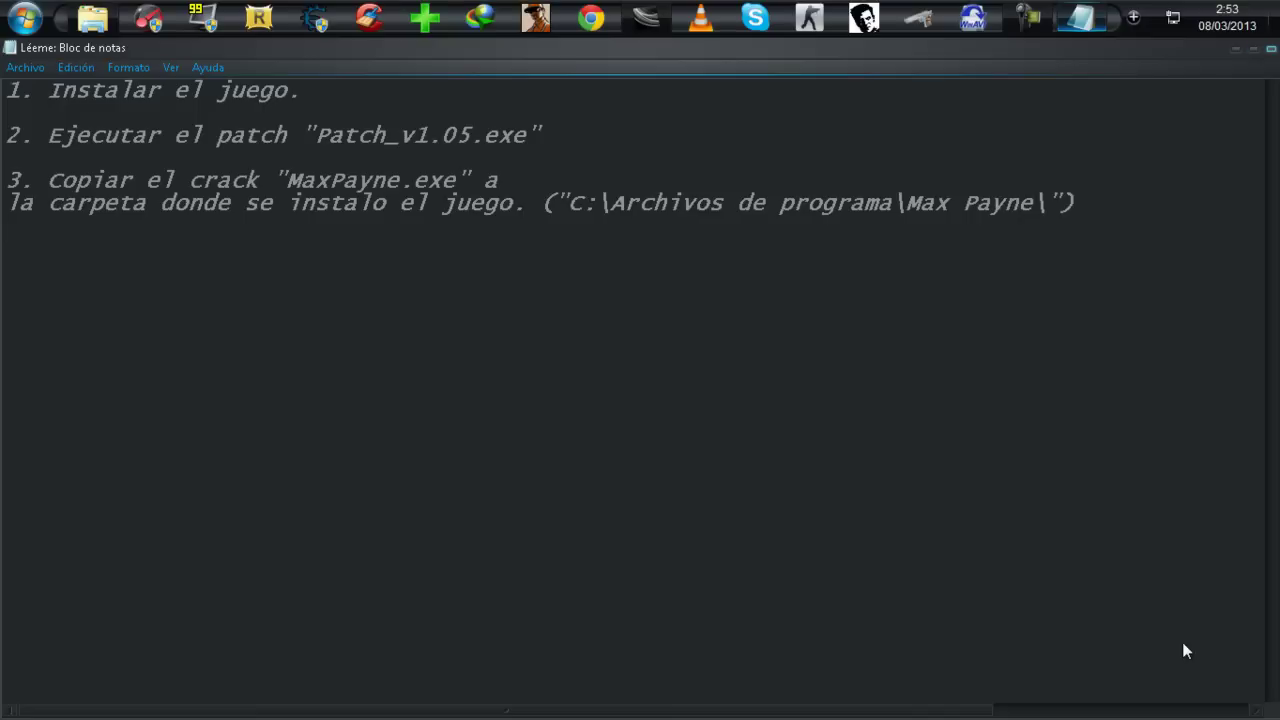
Close the Léeme file without saving and select the MaxPayne application in the game folder
key("alt+F4")
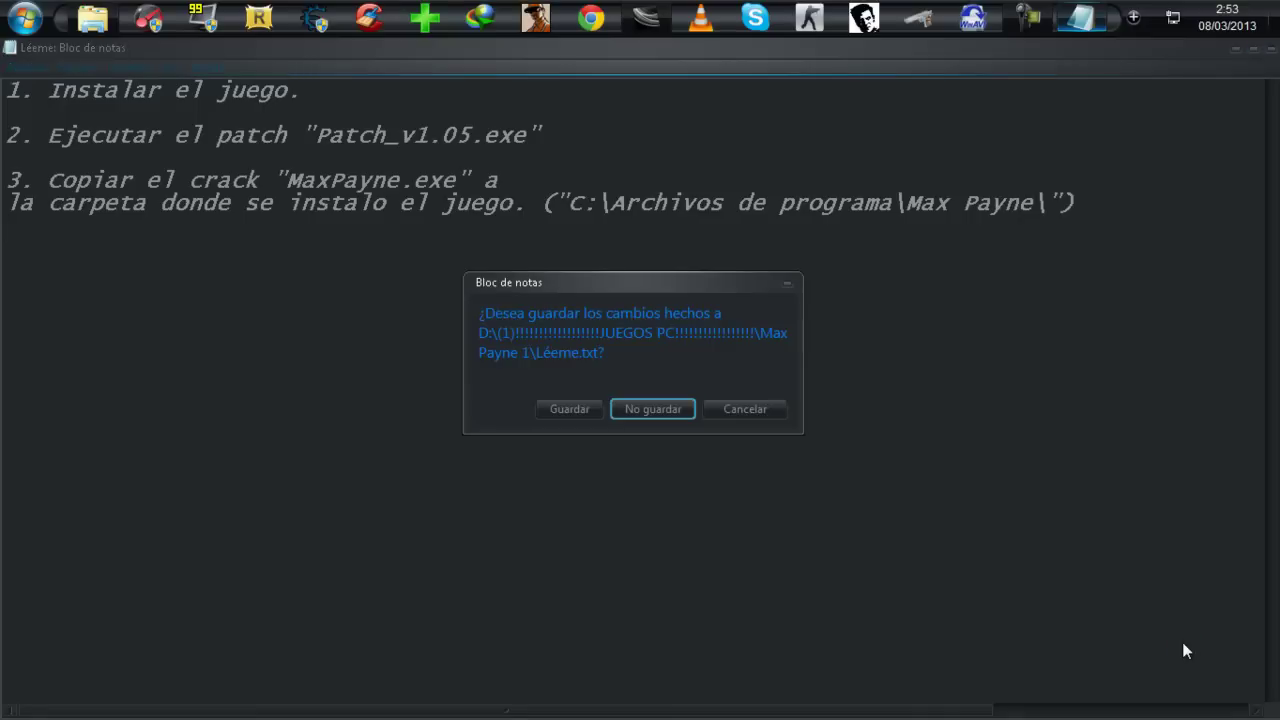
key("Return")
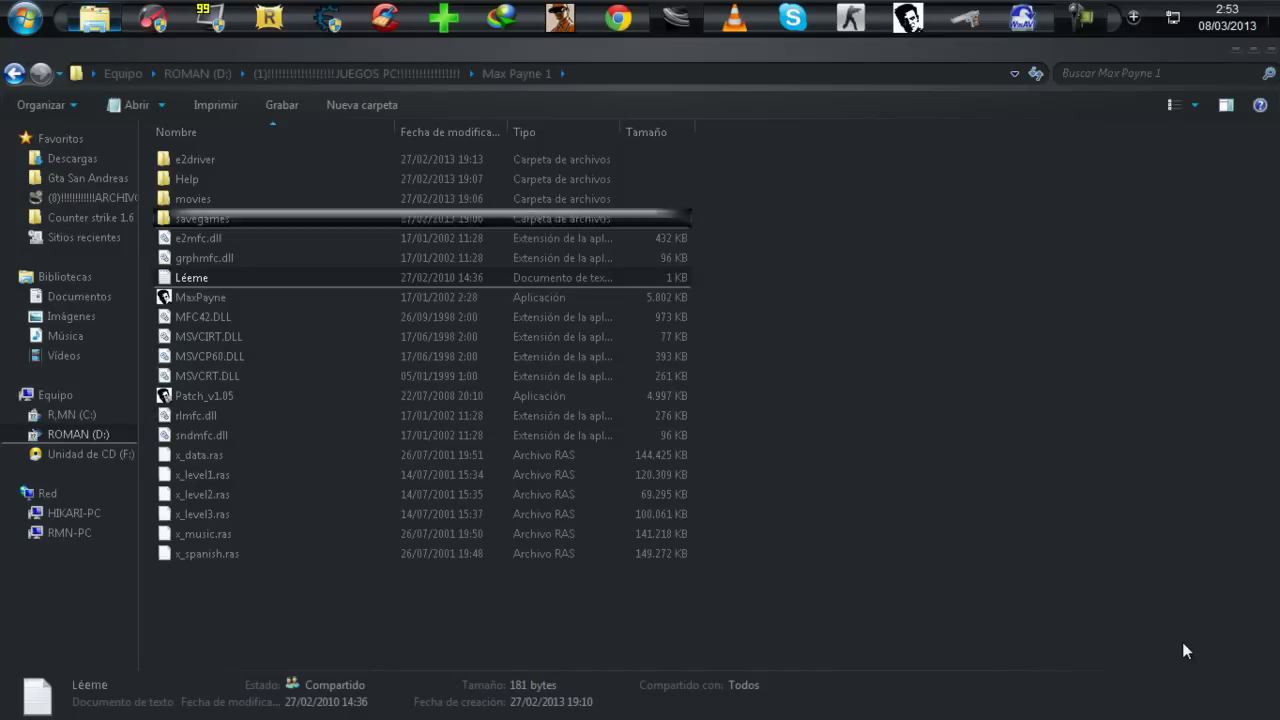
key("Down")
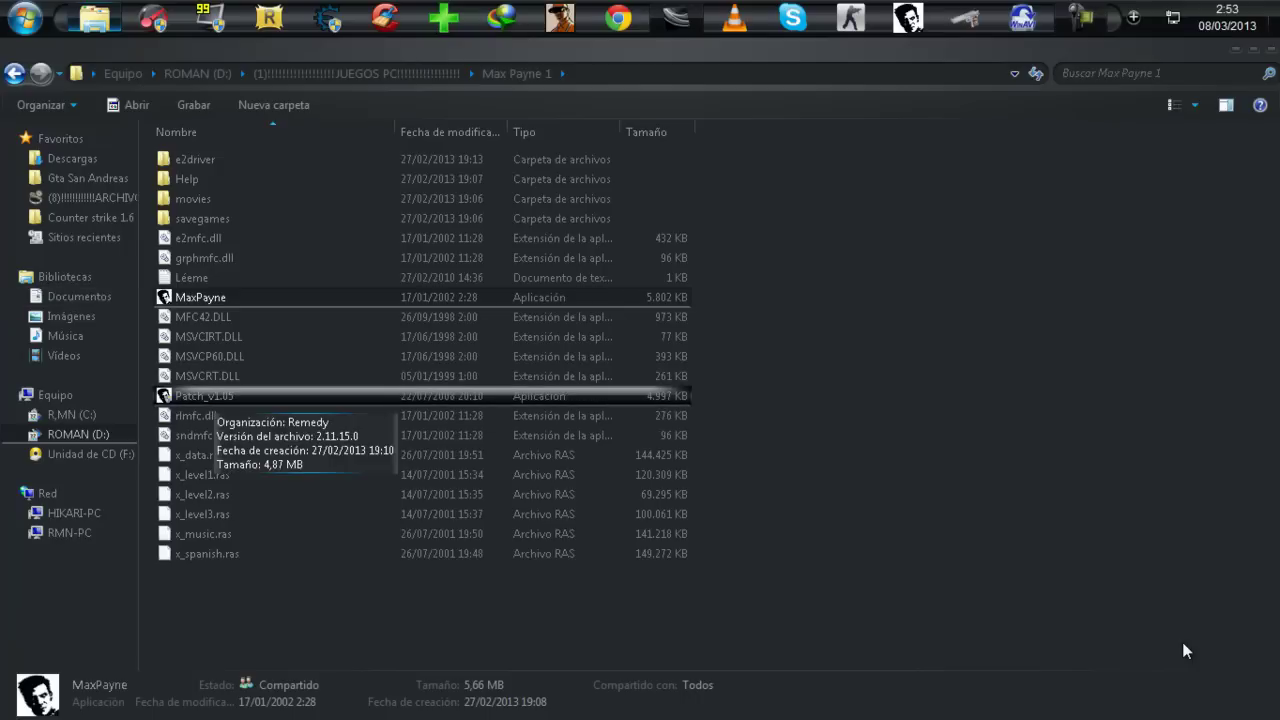
Run Patch_v1.05 from the Max Payne 1 folder and agree to locate the game folder manually
key("p")
key("Return")
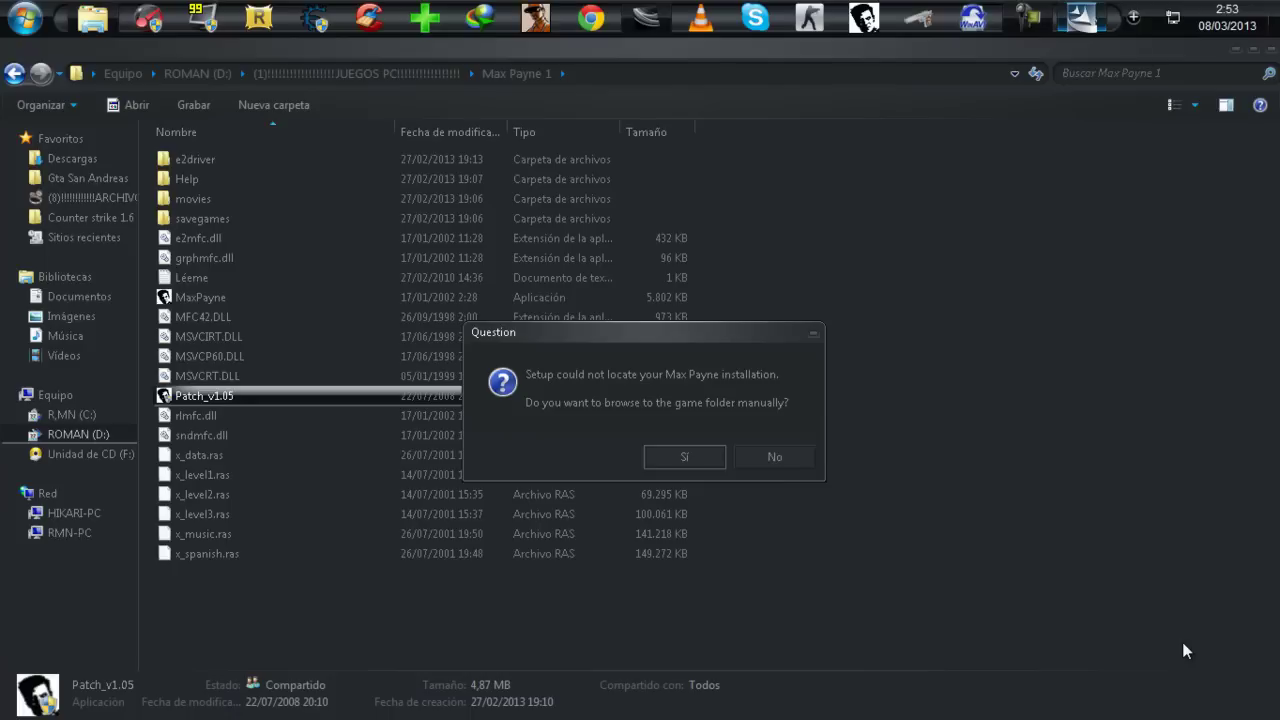
key("Return")
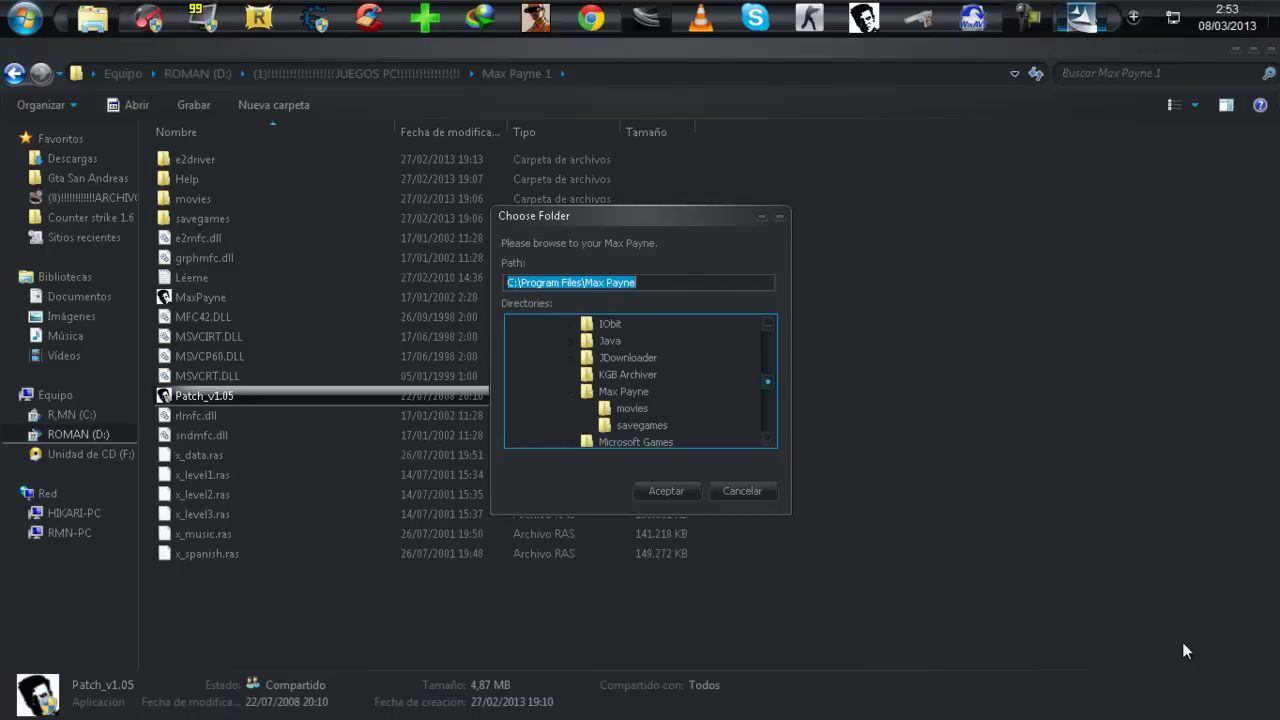
Point the patch to the Max Payne 1 folder inside the JUEGOS PC folder on drive D: and complete its installation
scroll(640, 381, "down", 10)
key("Right")
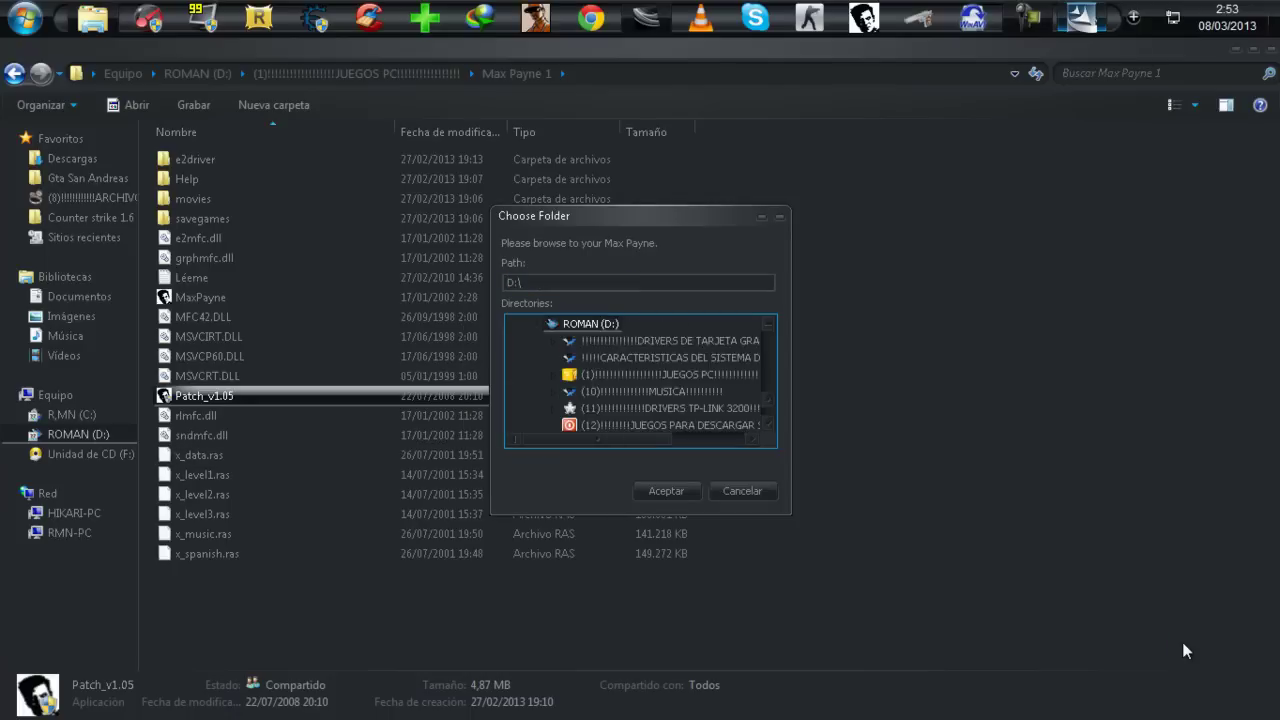
scroll(640, 381, "down", 1)
key("Right")
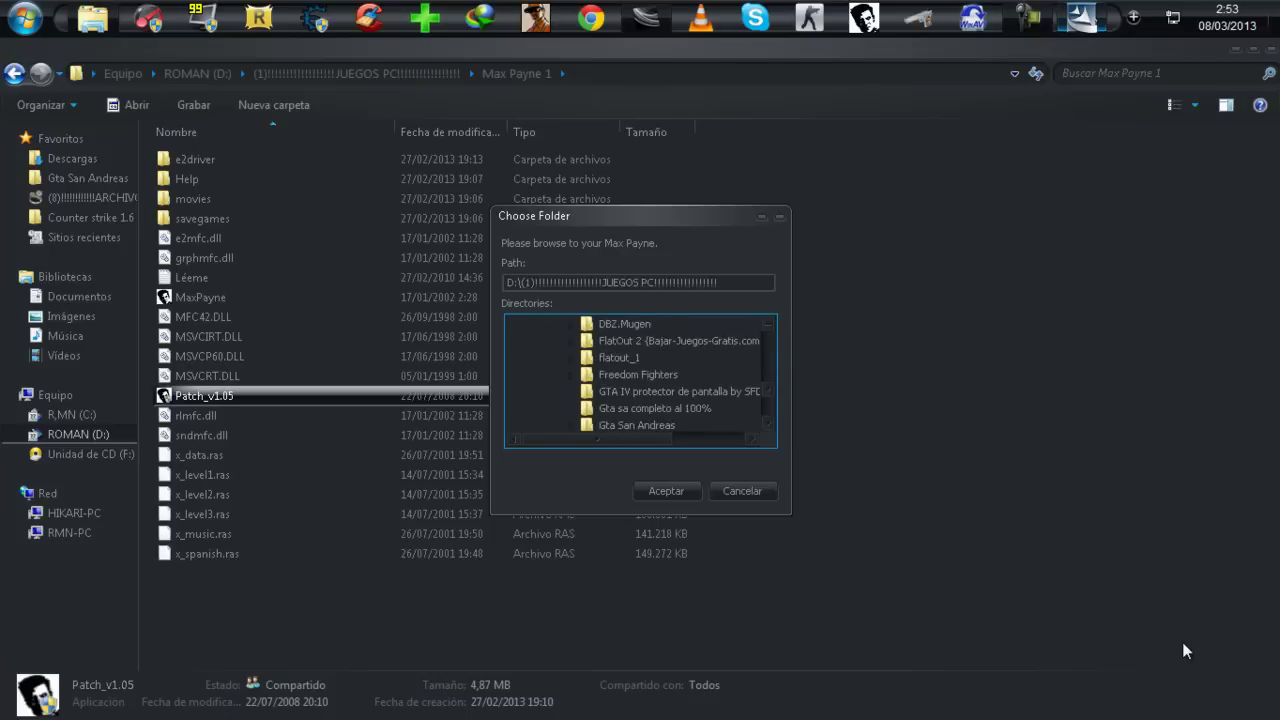
key("m")
key("Right")
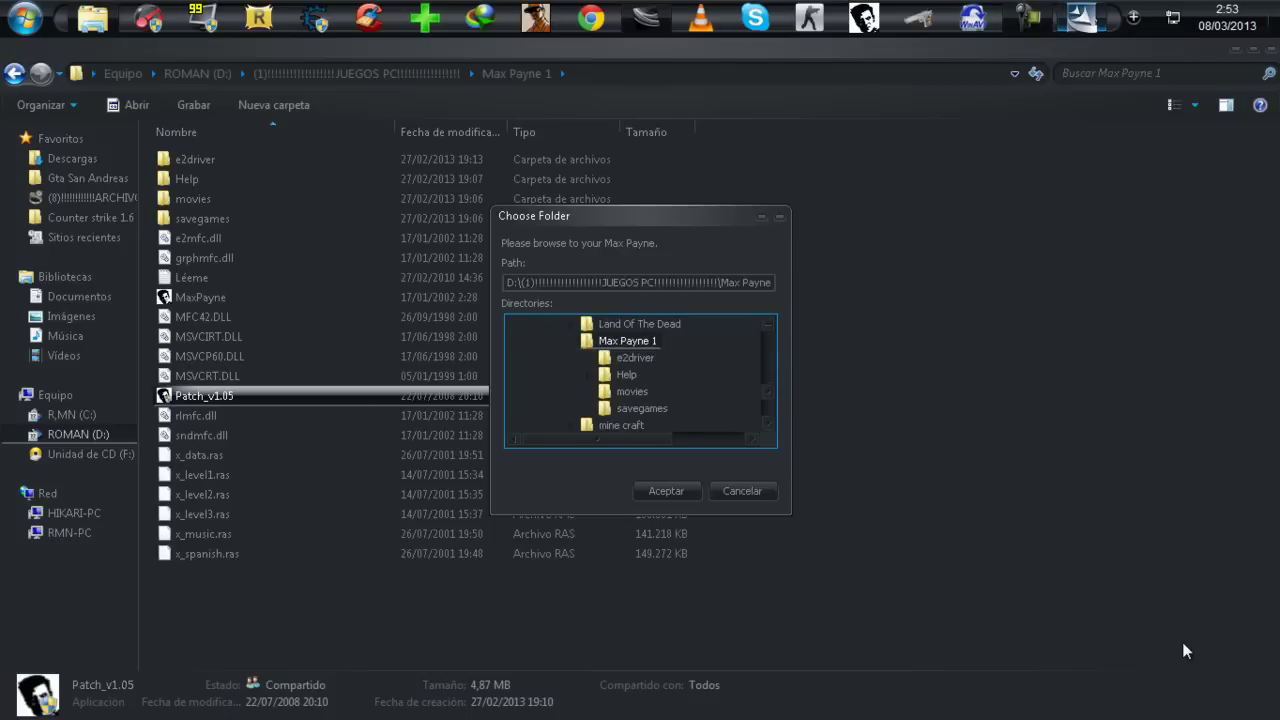
scroll(640, 381, "down", 2)
key("Return")
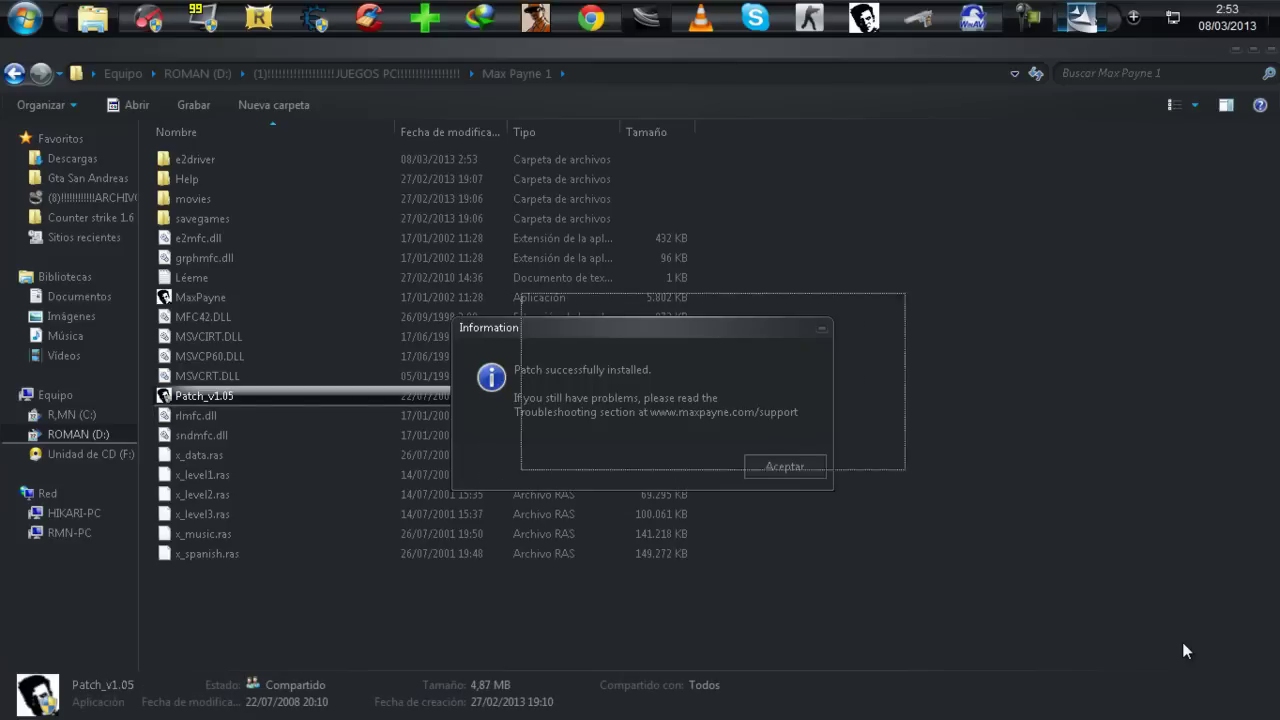
key("Return")
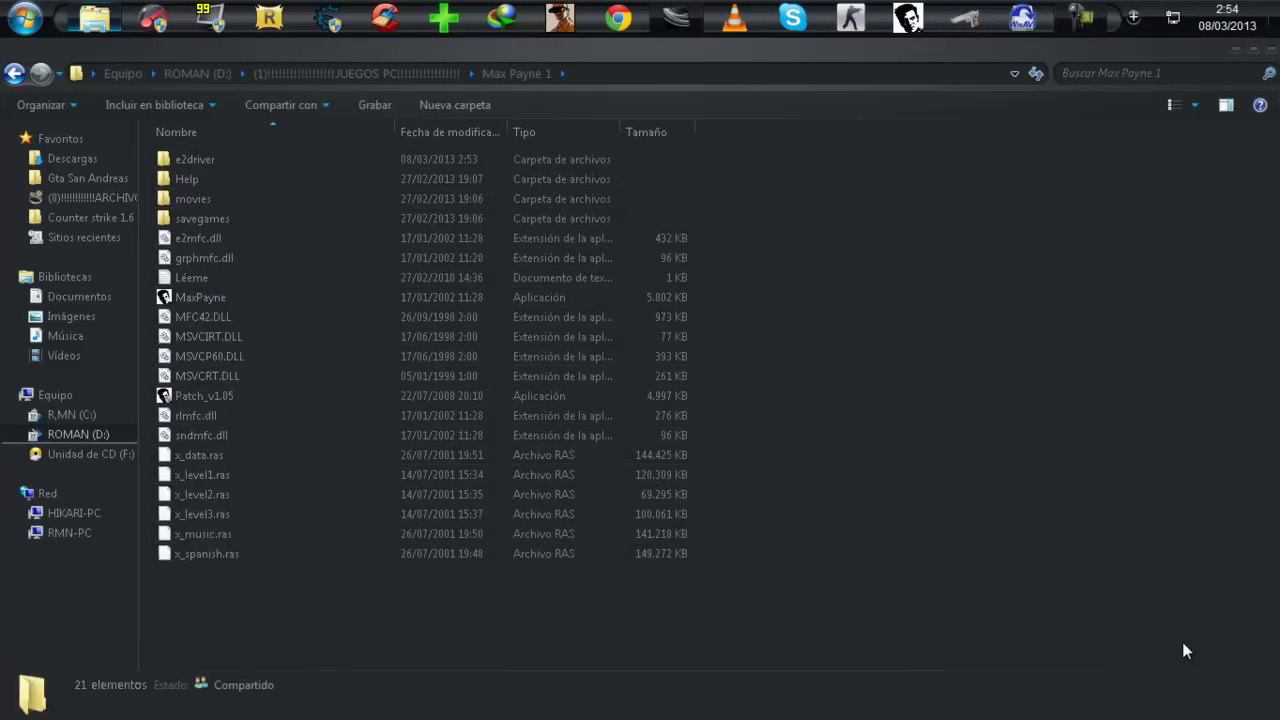
Close the game folder and move the MaxPayne 1 desktop shortcut to the end of the last icon column
key("alt+F4")
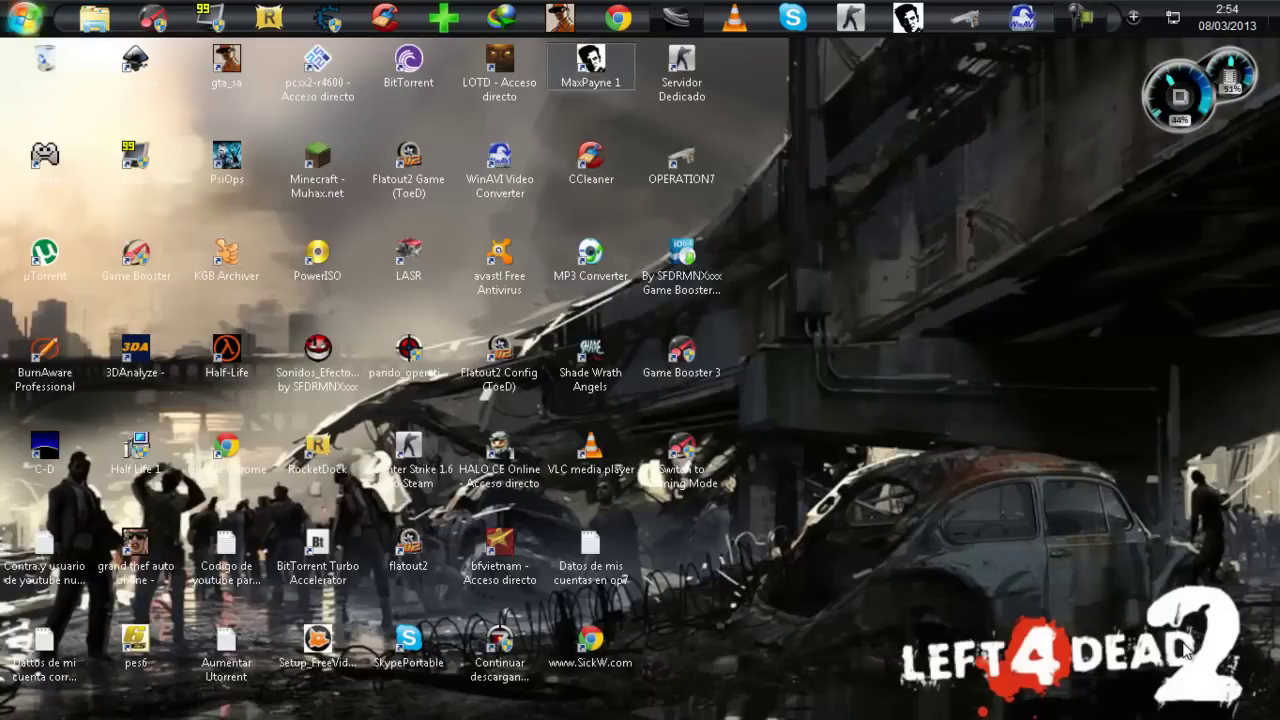
left_click_drag(590, 65, 682, 545)
left_click_drag(1170, 462, 1209, 543)
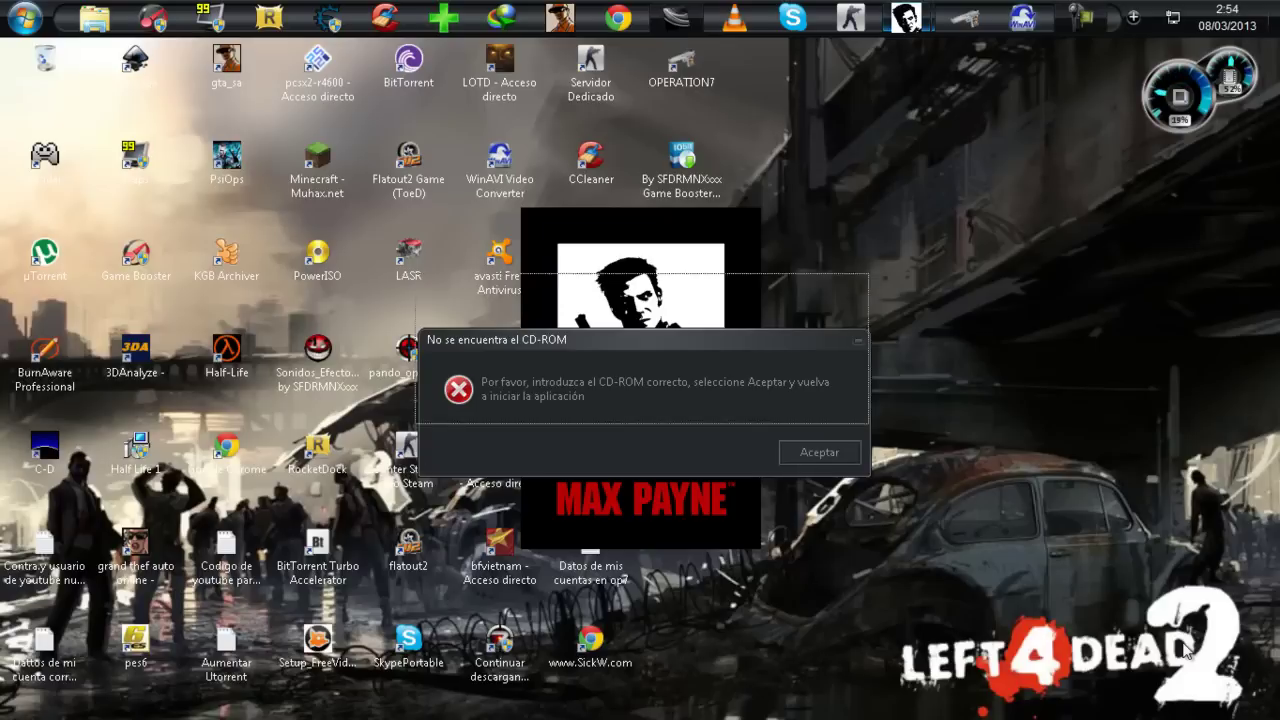
Dismiss the missing CD-ROM error and close the Max Payne v1.05 launcher
key("Return")
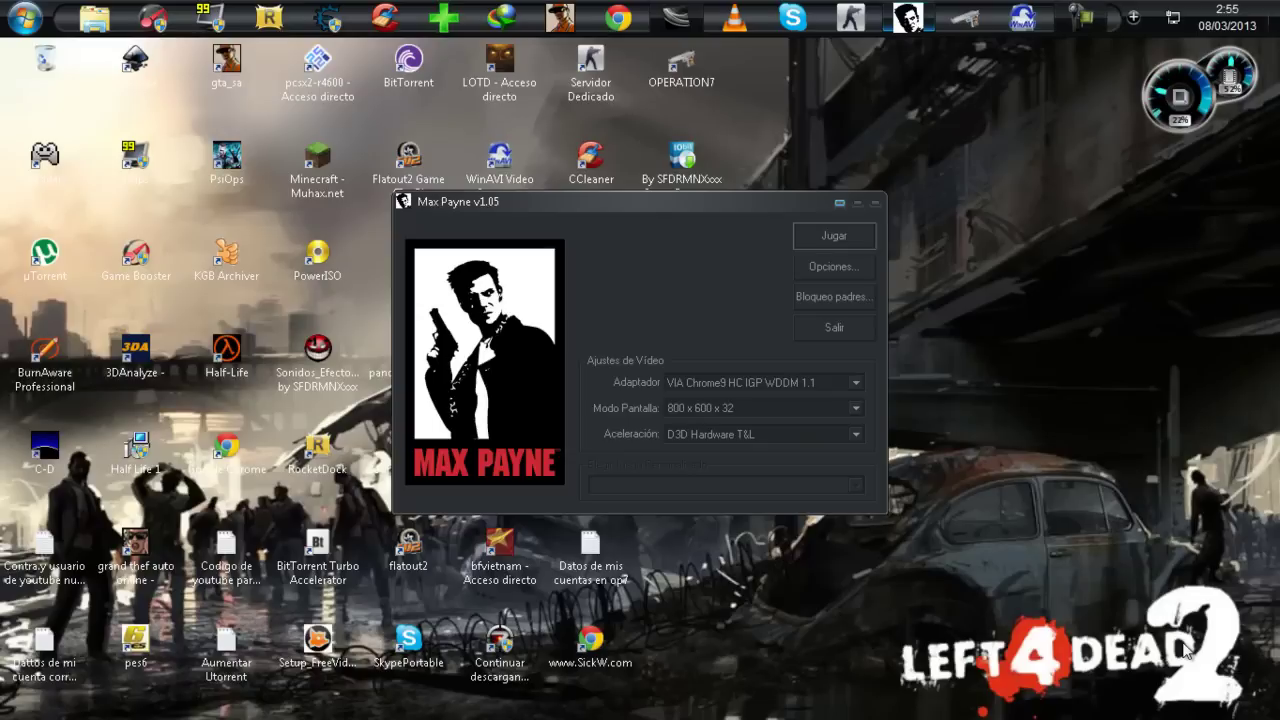
key("Escape")
key("super")
key("super")
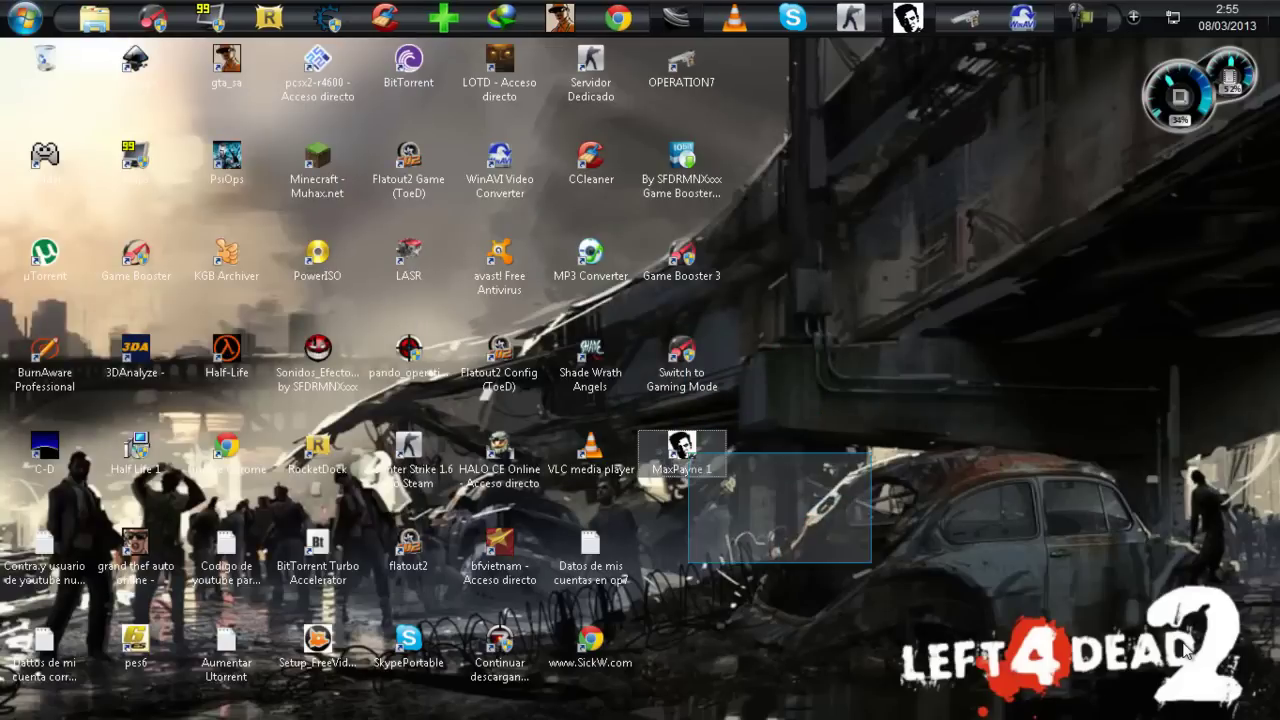
left_click(1183, 642)
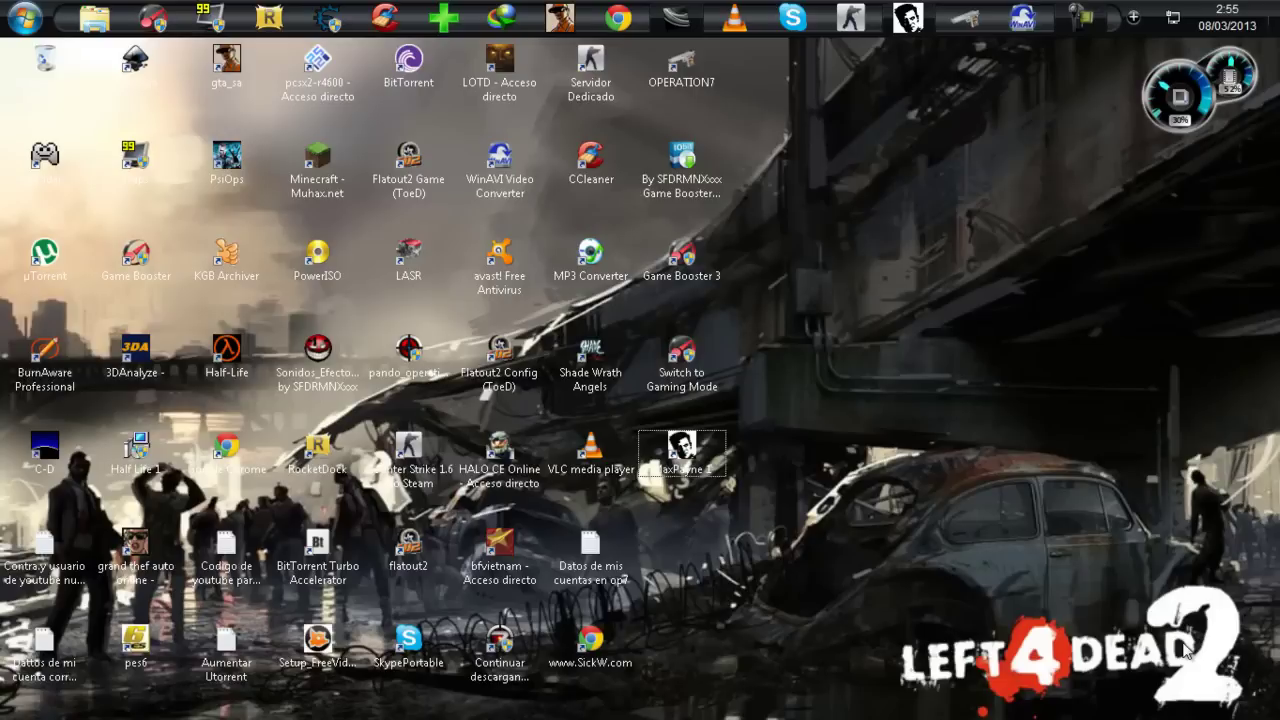
mouse_move(927, 626)
left_mouse_down()
mouse_move(807, 595)
mouse_move(44, 45)
left_mouse_up()
left_click(1183, 643)
left_click(1081, 17)
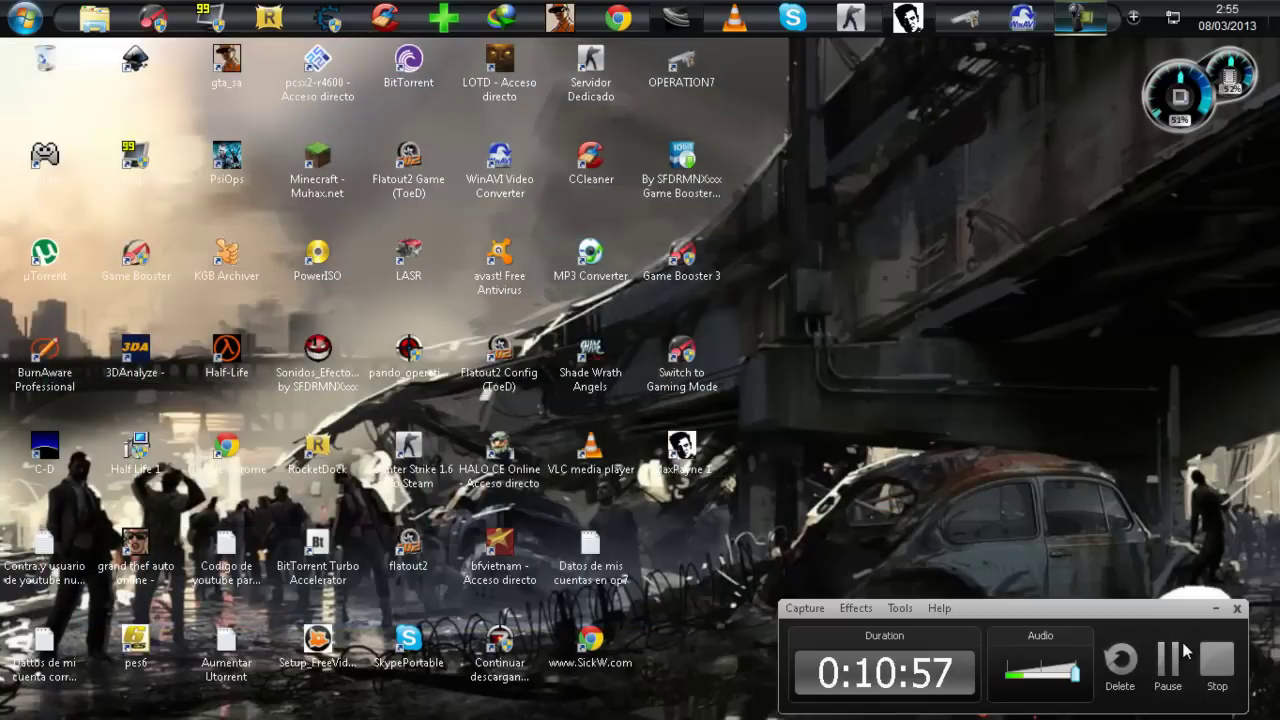
left_click(1216, 608)
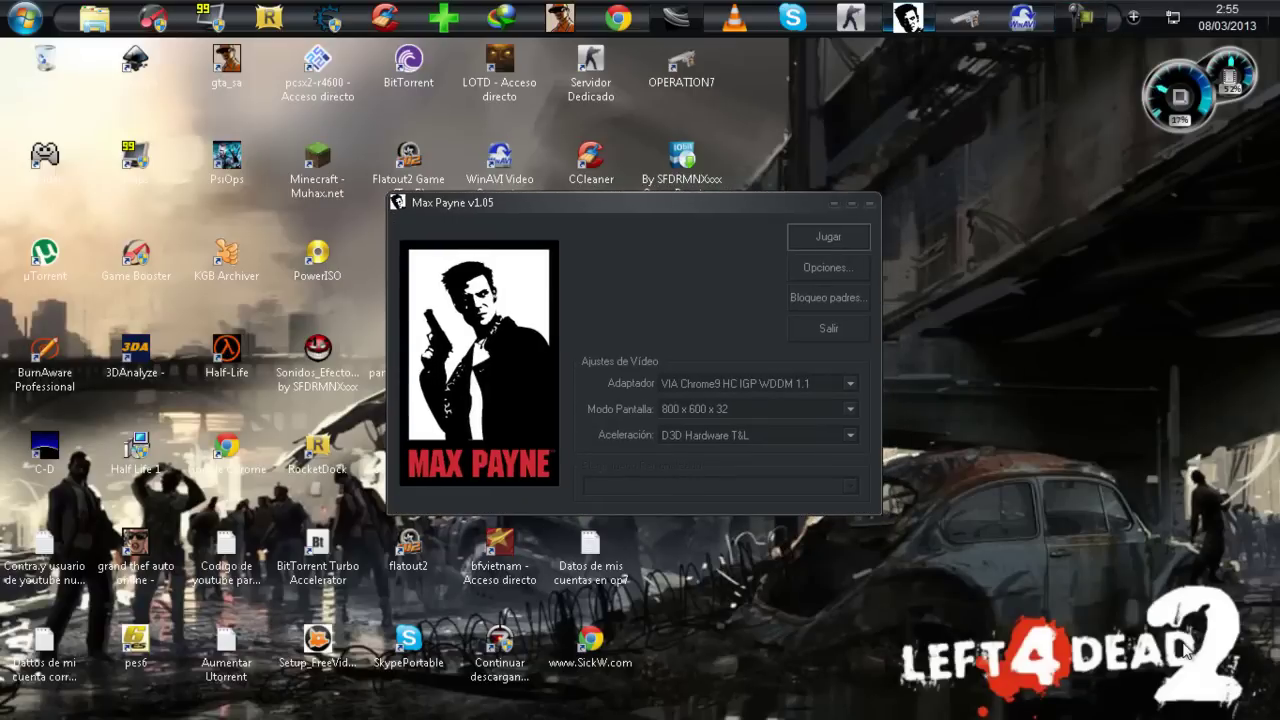
Examine the acceleration and adapter choices in the Max Payne launcher's video settings, along with its detailed game options
key("alt+Down")
key("Return")
key("Tab")
key("alt+Down")
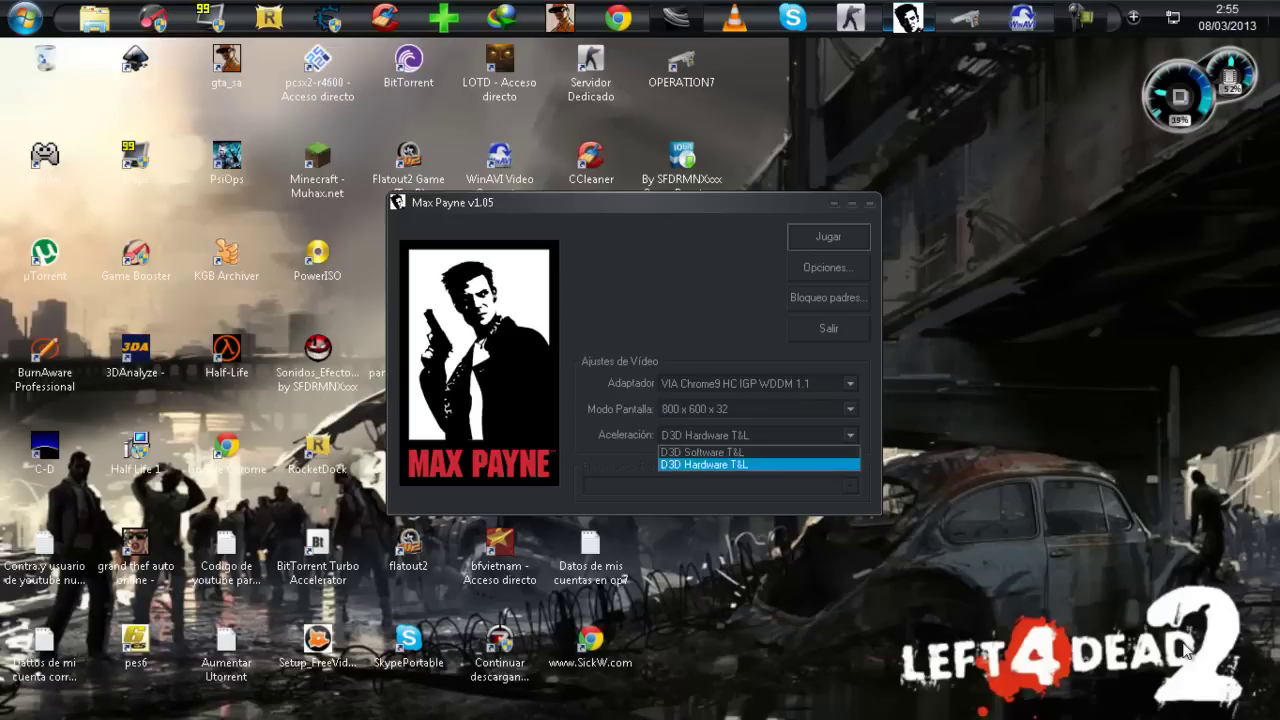
key("Up")
key("Down")
key("Return")
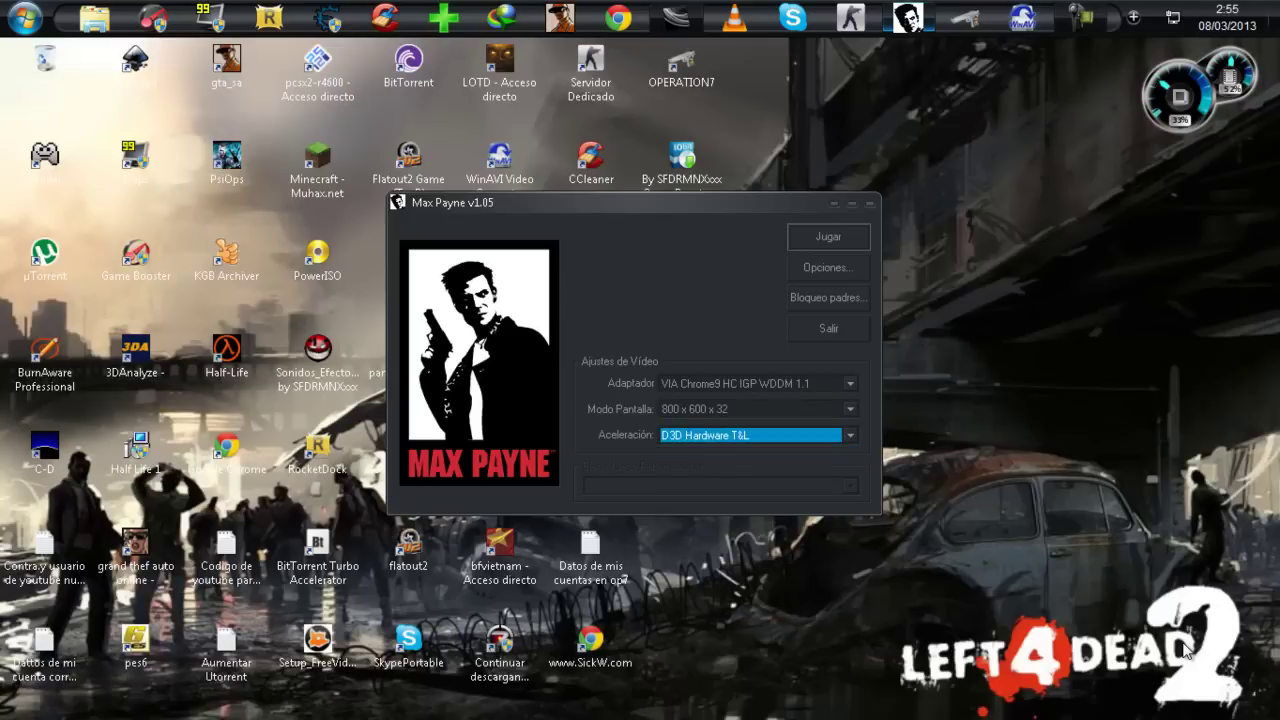
key("shift+Tab")
key("shift+Tab")
key("alt+Down")
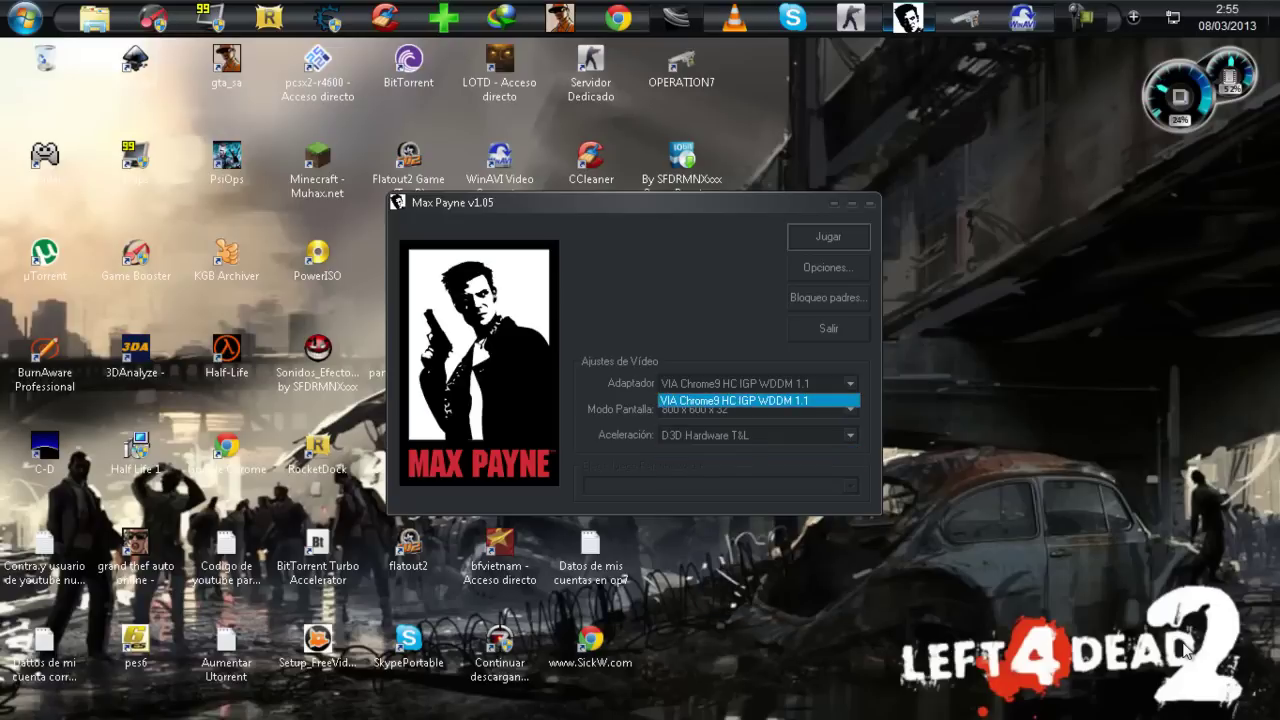
key("Return")
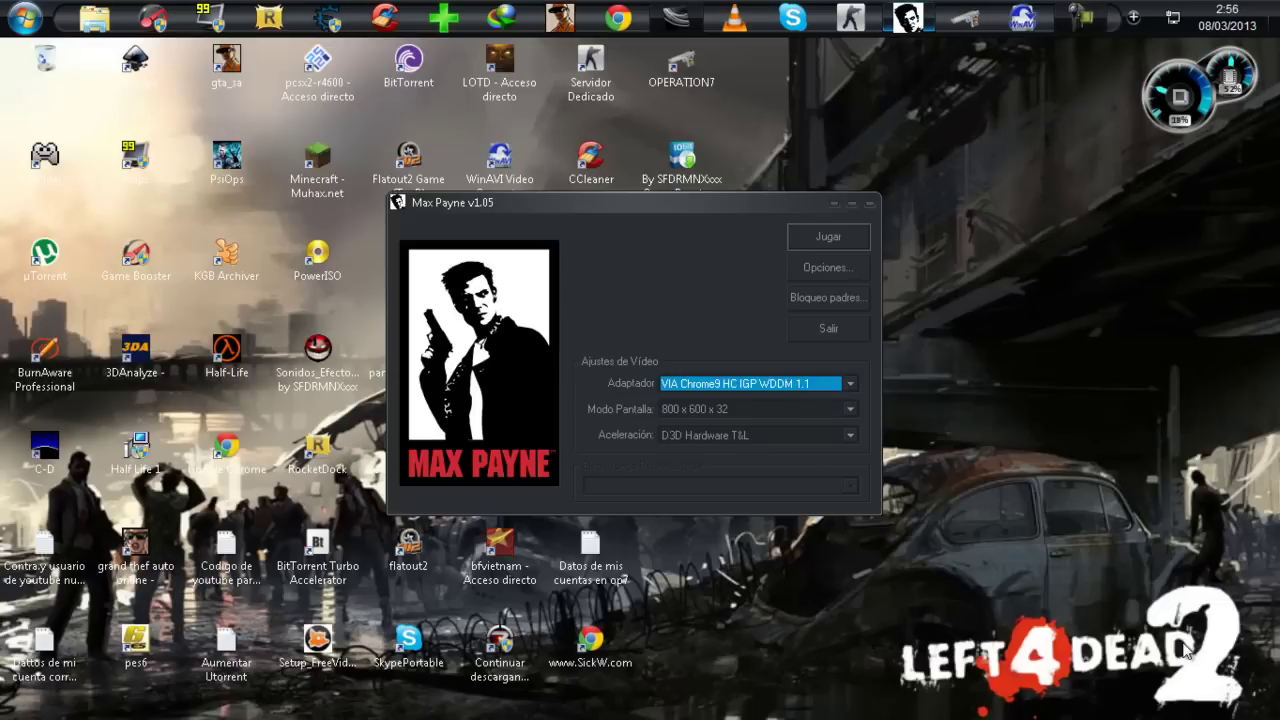
key("alt+o")
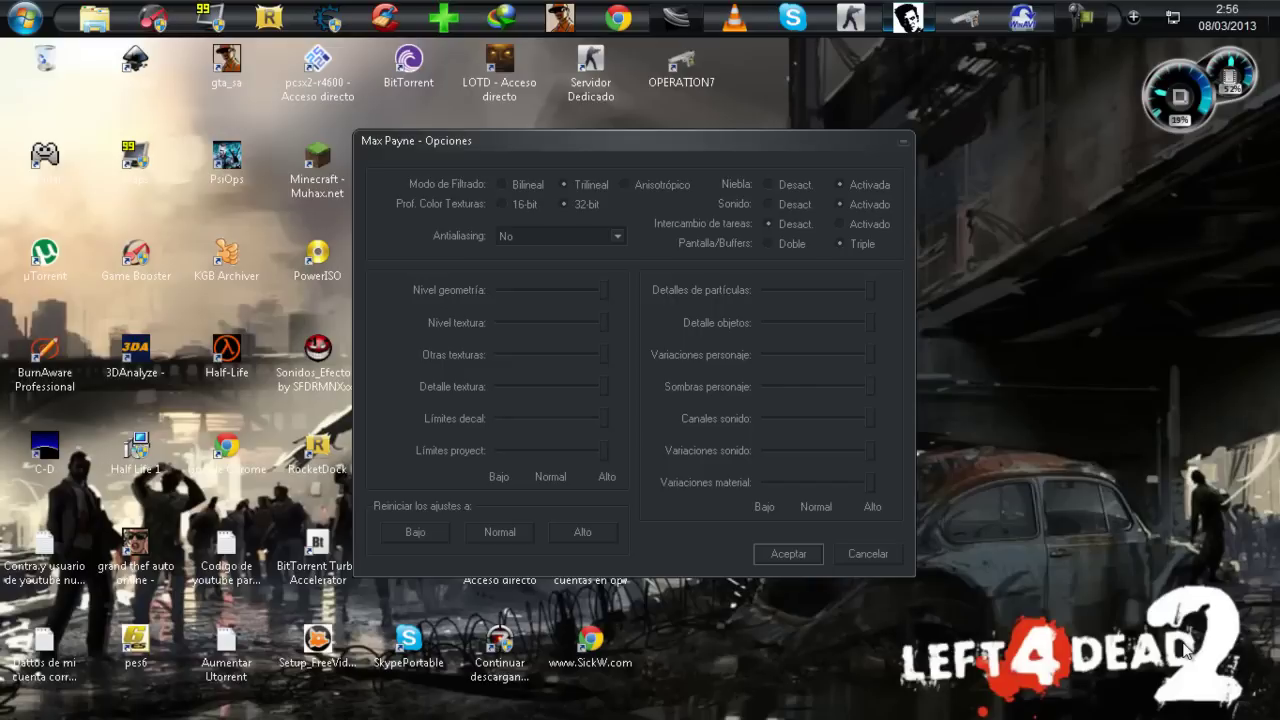
key("Return")
Try the parental lock setting, return it to "Sin bloqueo padres (contenido adulto)", accept it and close the launcher
key("Tab")
key("Return")
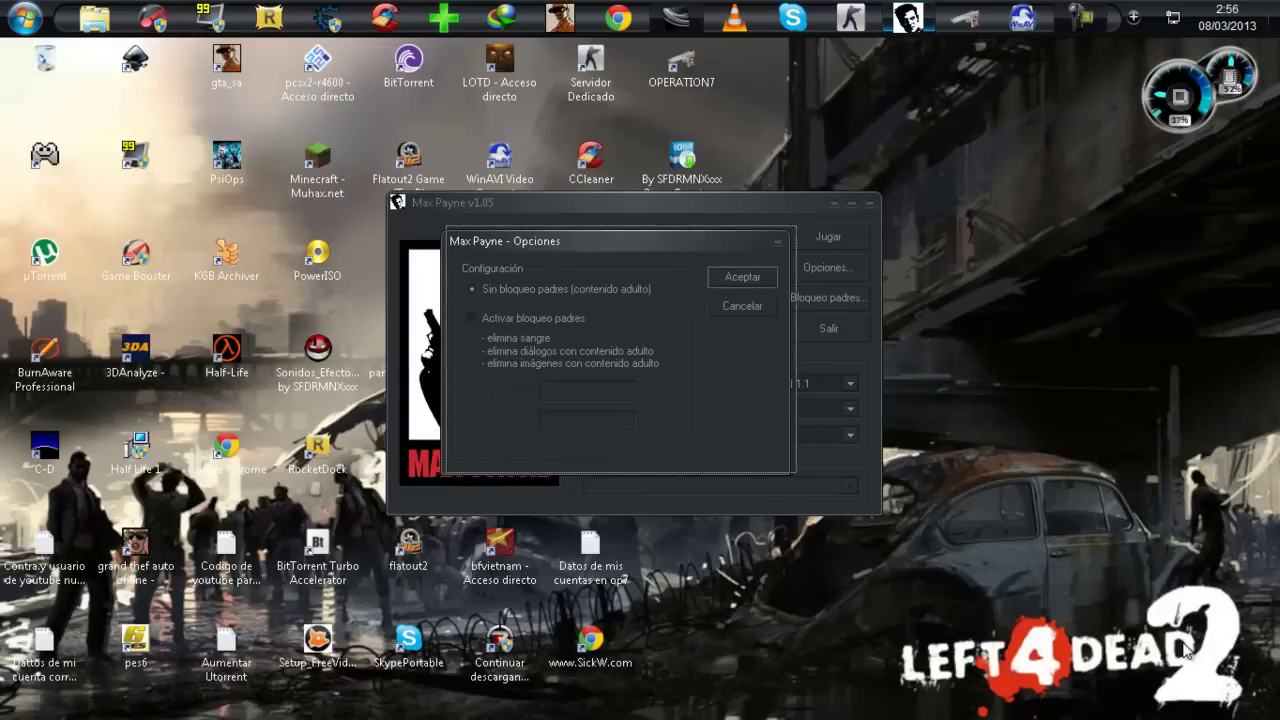
key("Down")
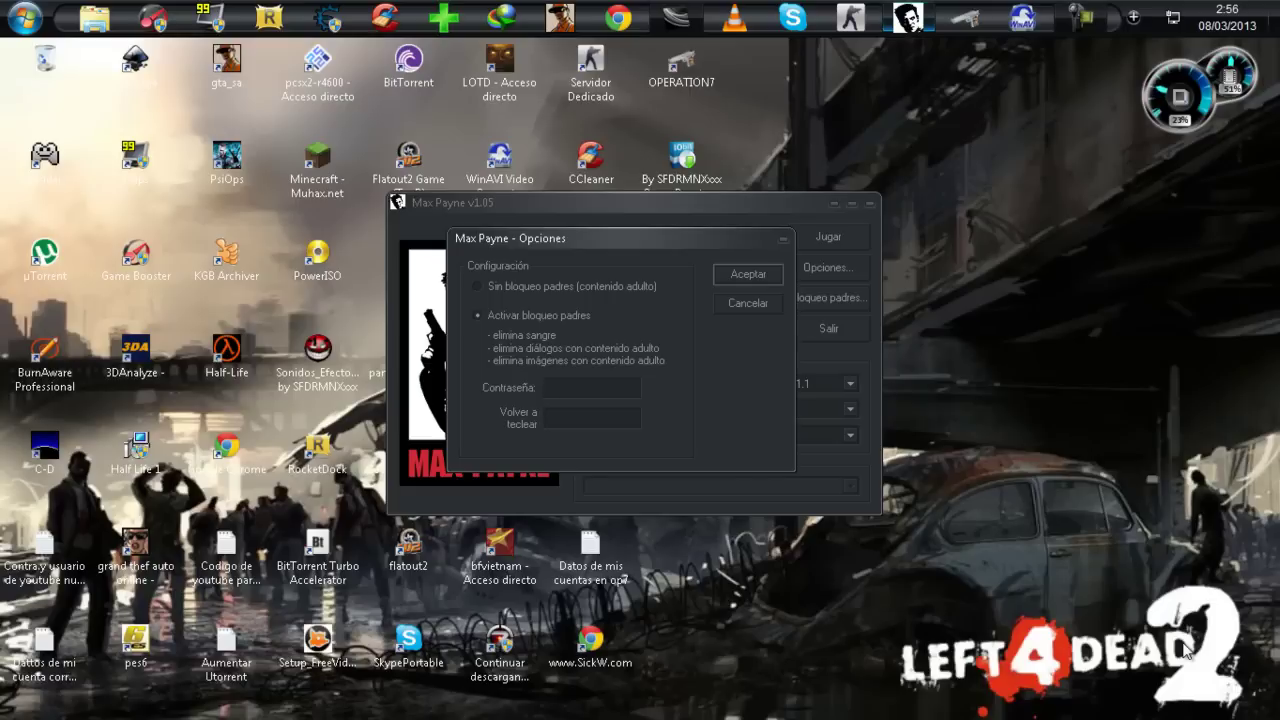
key("Up")
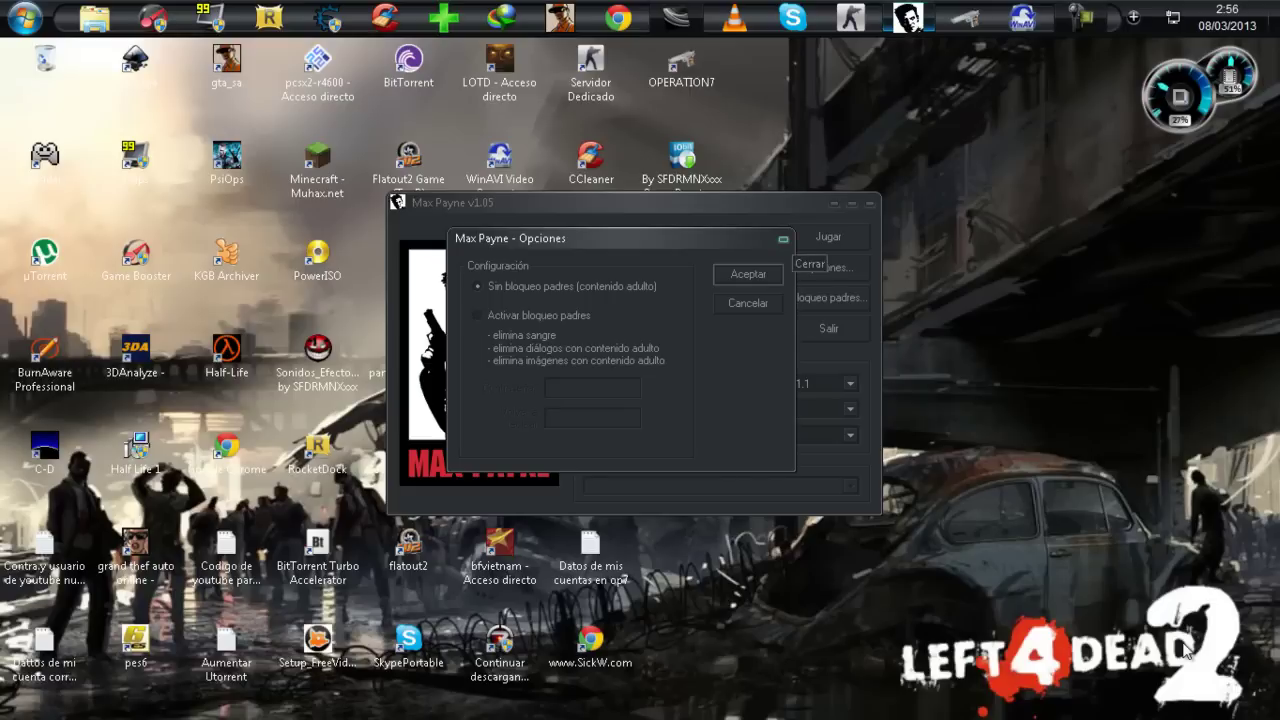
key("Return")
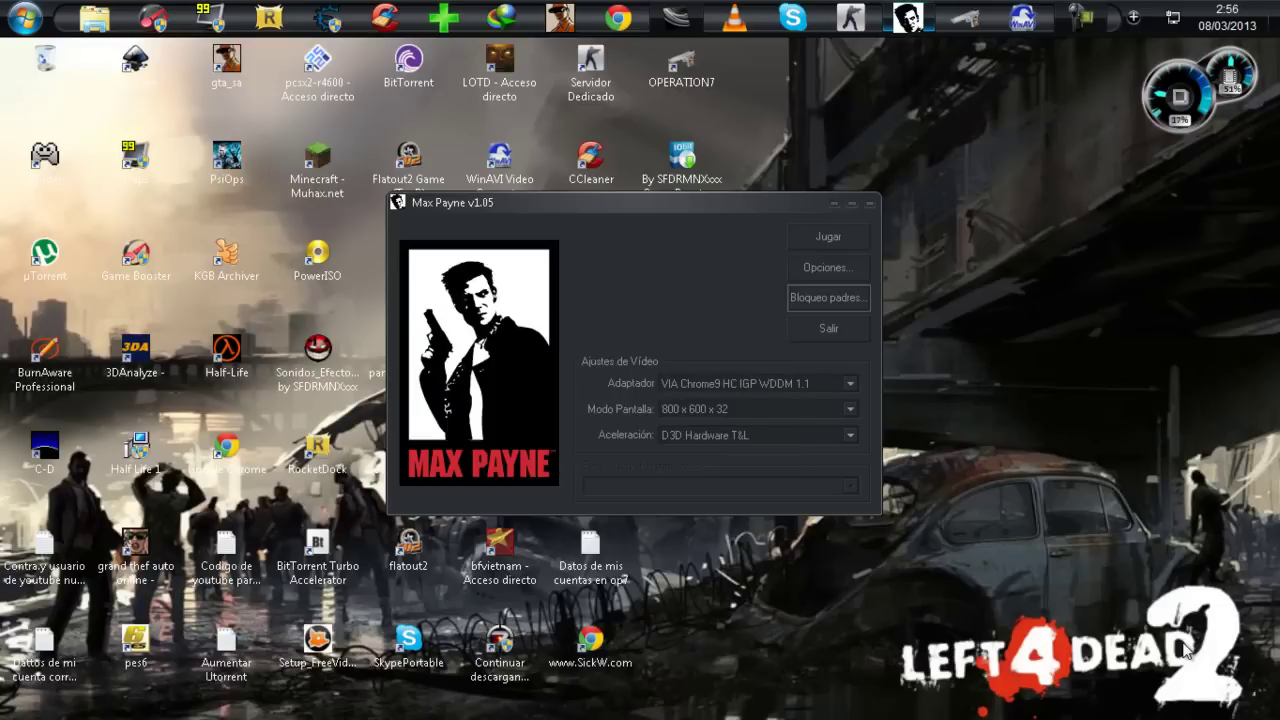
key("Return")
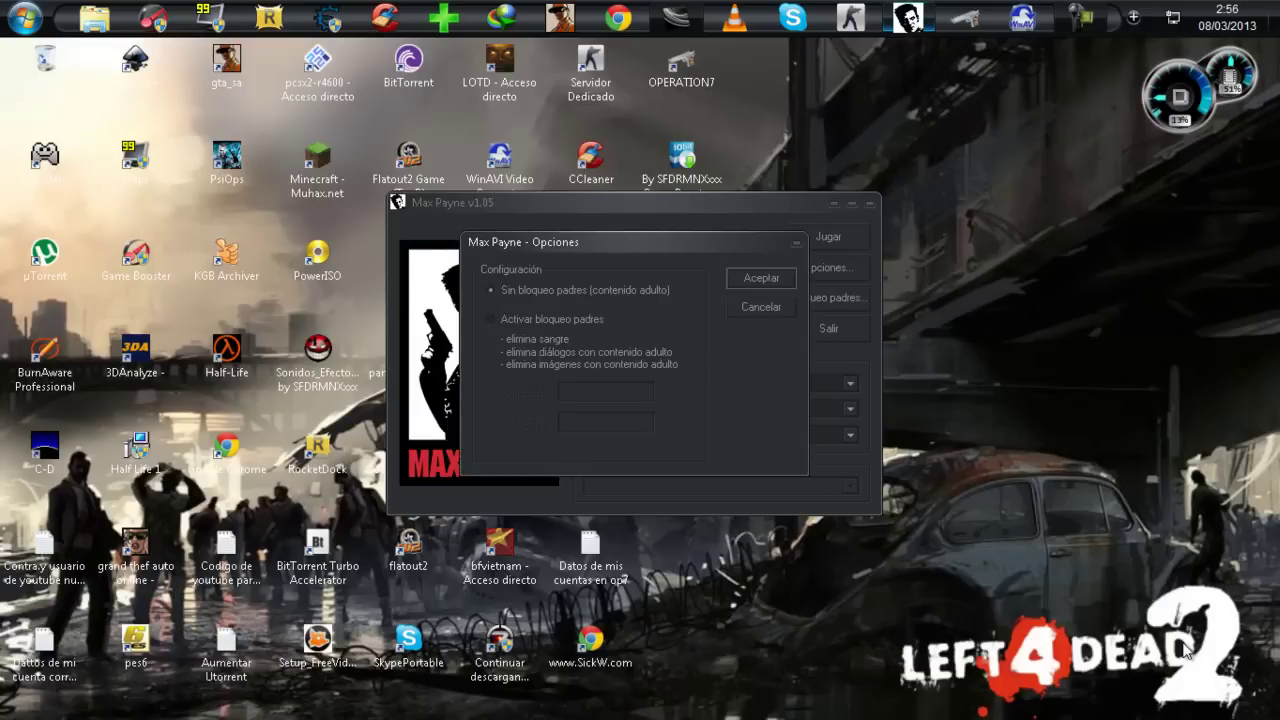
key("Return")
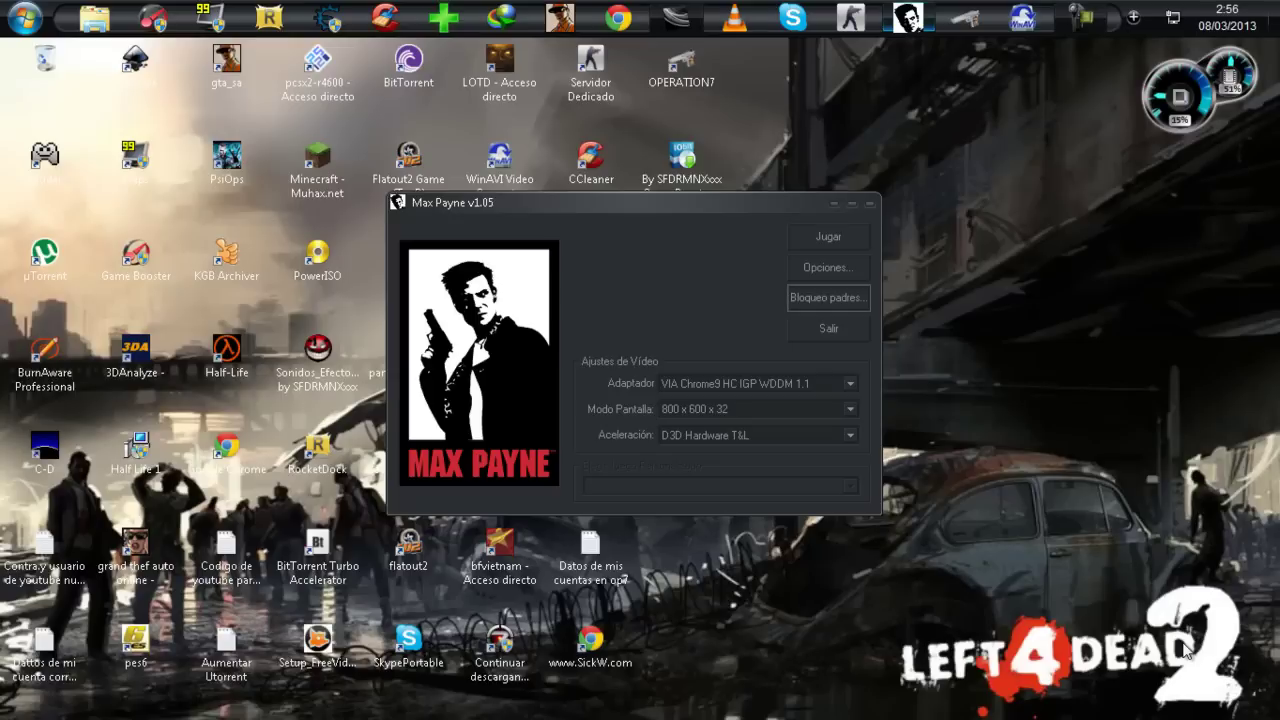
left_click(869, 203)
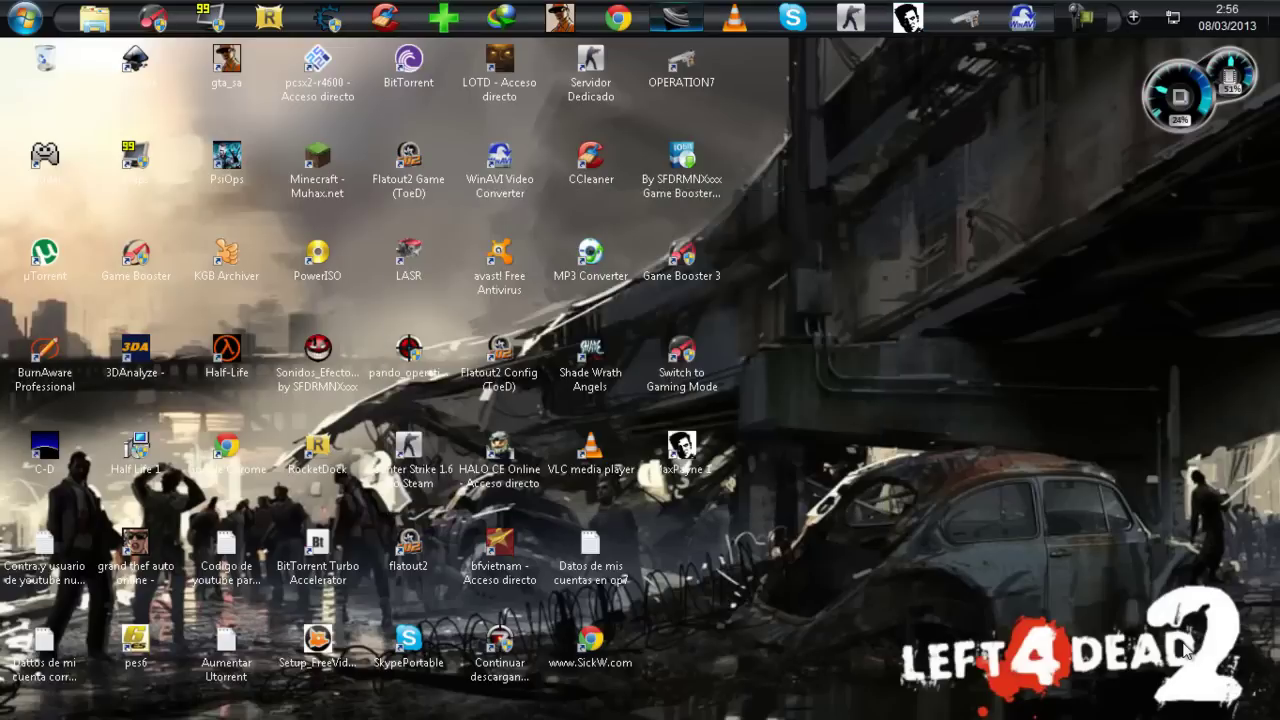
mouse_move(976, 261)
left_mouse_down()
mouse_move(591, 606)
mouse_move(591, 625)
left_mouse_up()
left_click(800, 450)
left_click(1081, 18)
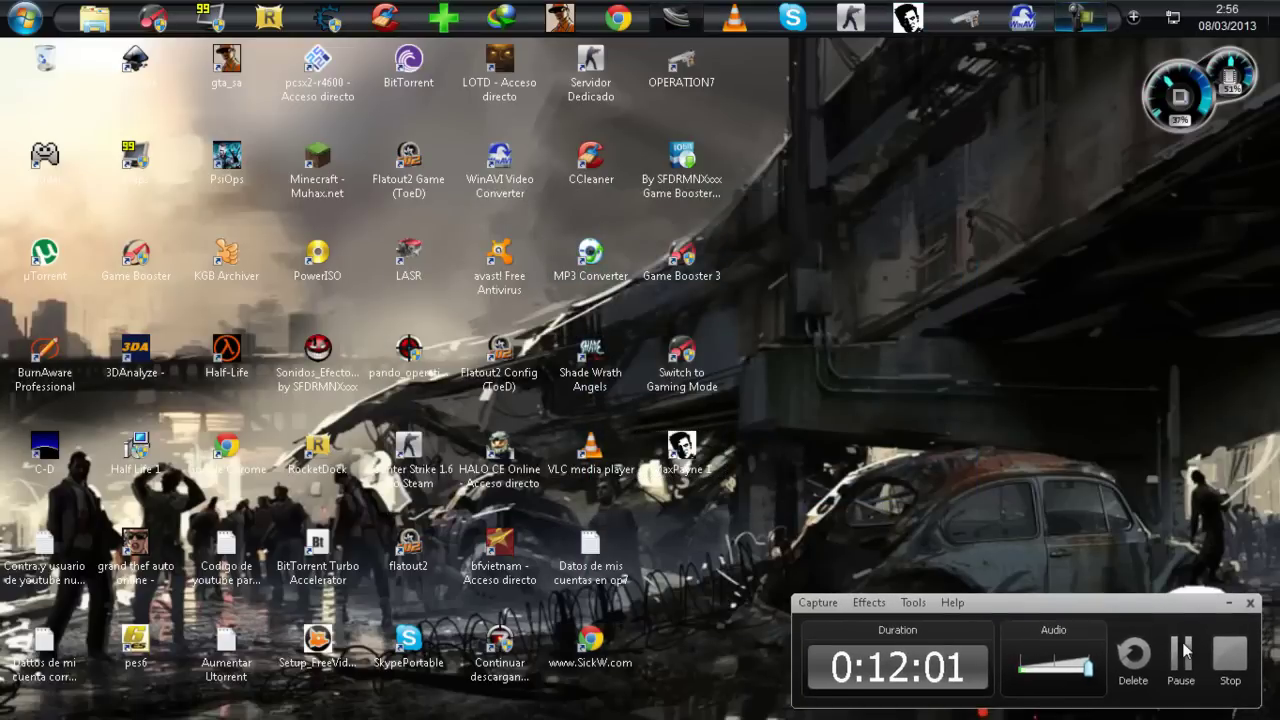
mouse_move(791, 188)
left_mouse_down()
mouse_move(777, 355)
mouse_move(262, 686)
mouse_move(100, 686)
left_mouse_up()
mouse_move(698, 690)
left_mouse_down()
mouse_move(3, 131)
mouse_move(2, 38)
left_mouse_up()
left_click(800, 450)
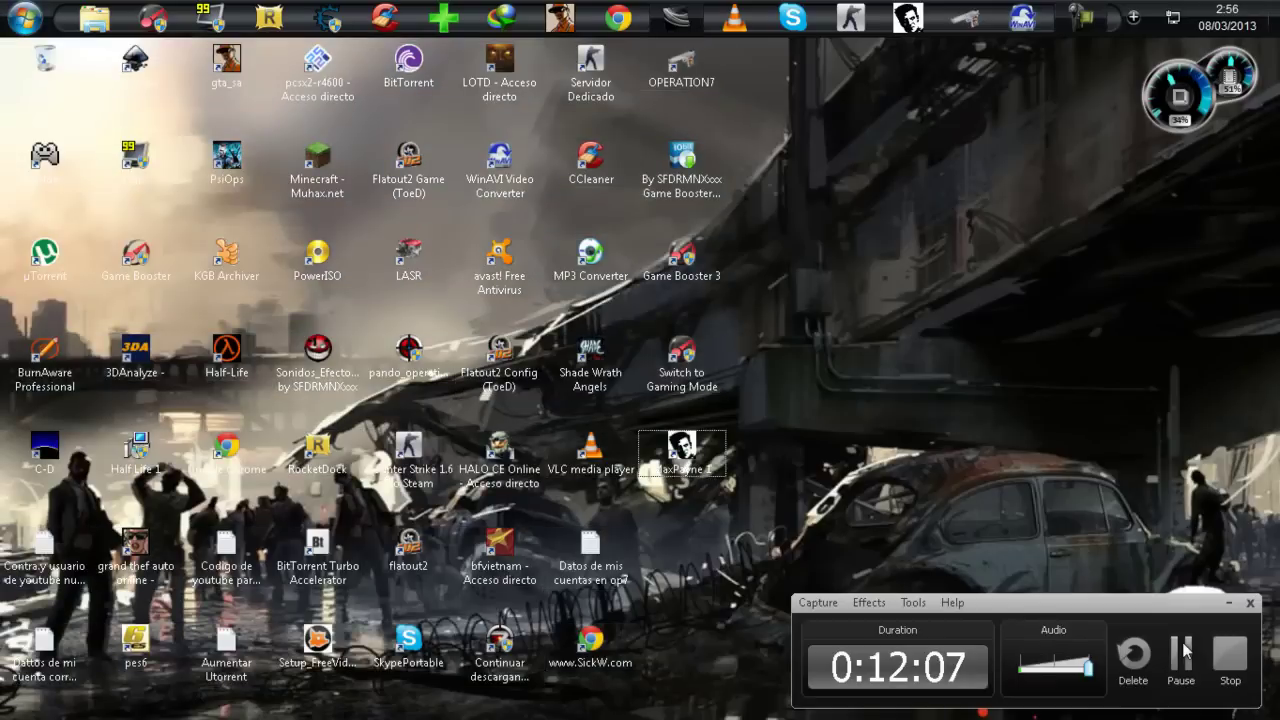
mouse_move(1090, 602)
left_mouse_down()
mouse_move(1101, 599)
mouse_move(1089, 604)
left_mouse_up()
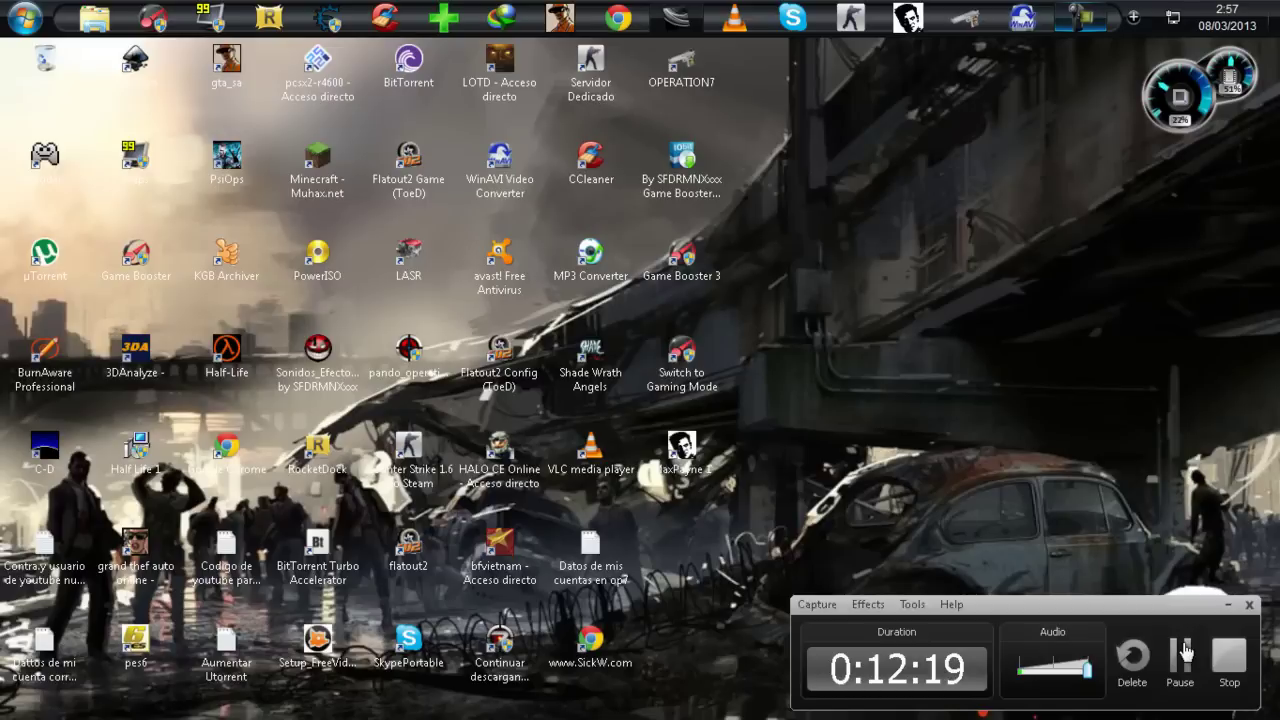
left_click(1184, 650)
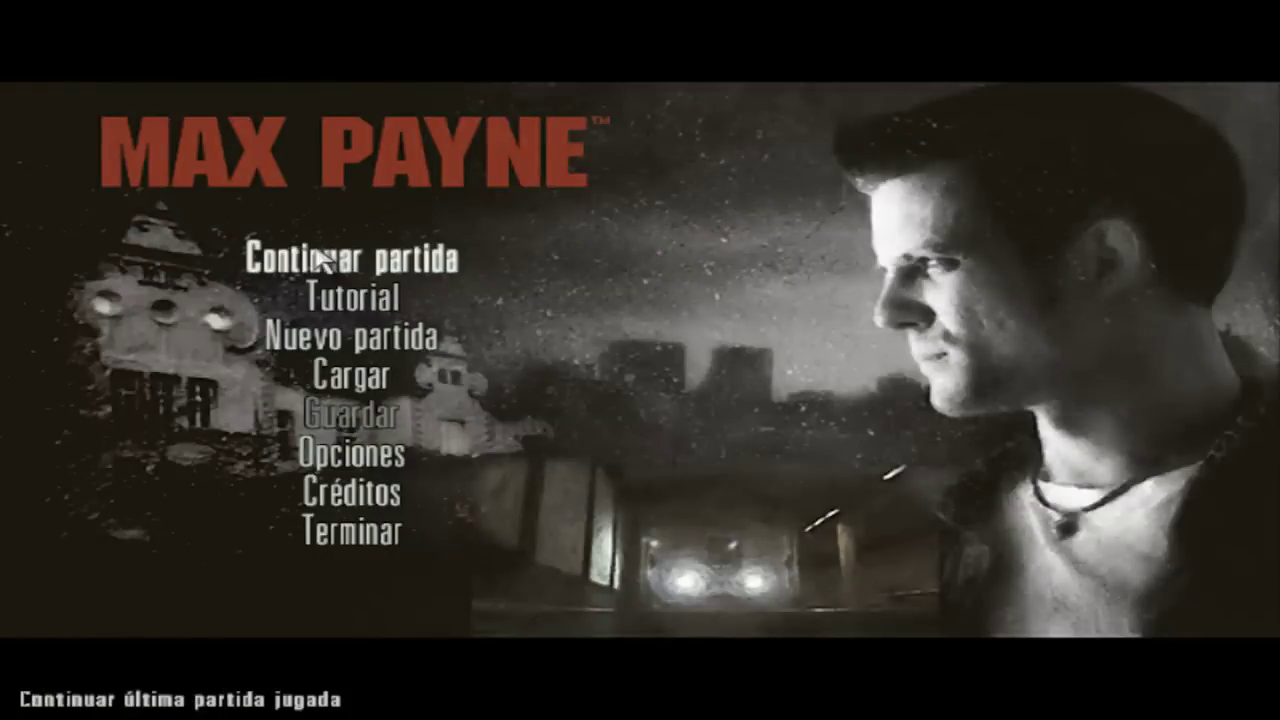
Load the automatic saved game from Sat Mar 02 20:34, Parte II, Capítulo Uno
left_click(345, 378)
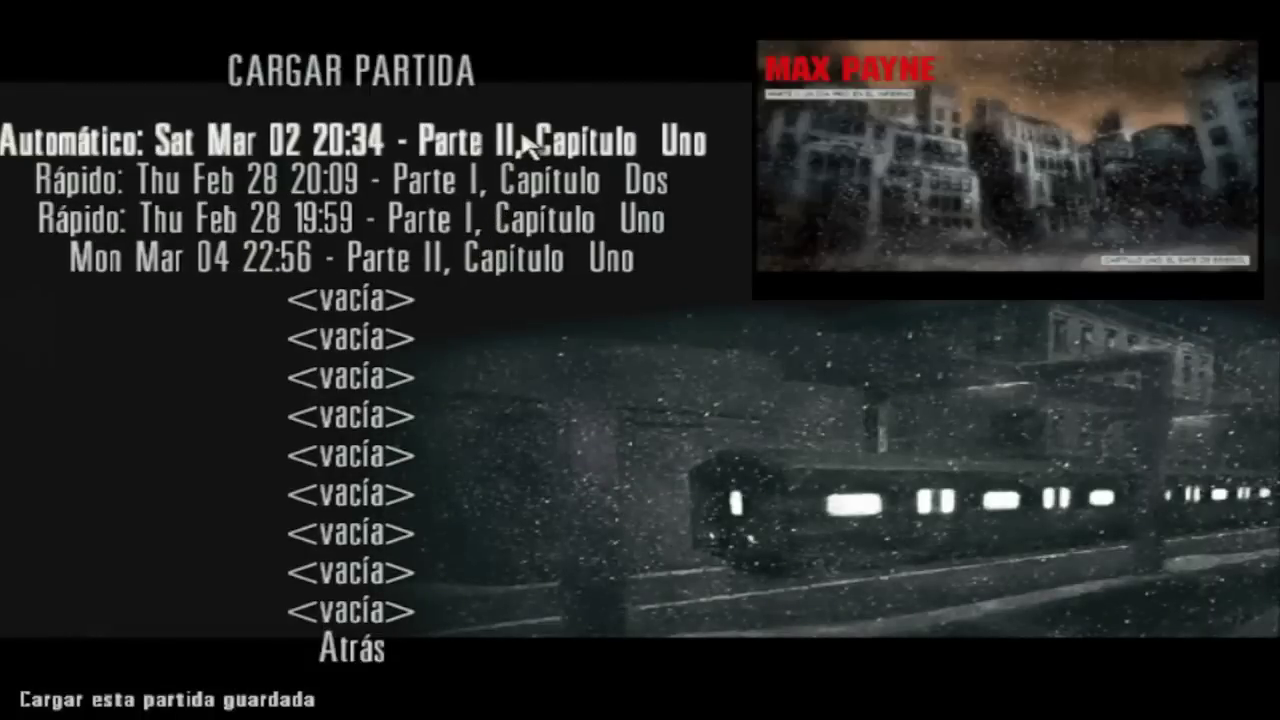
left_click(527, 145)
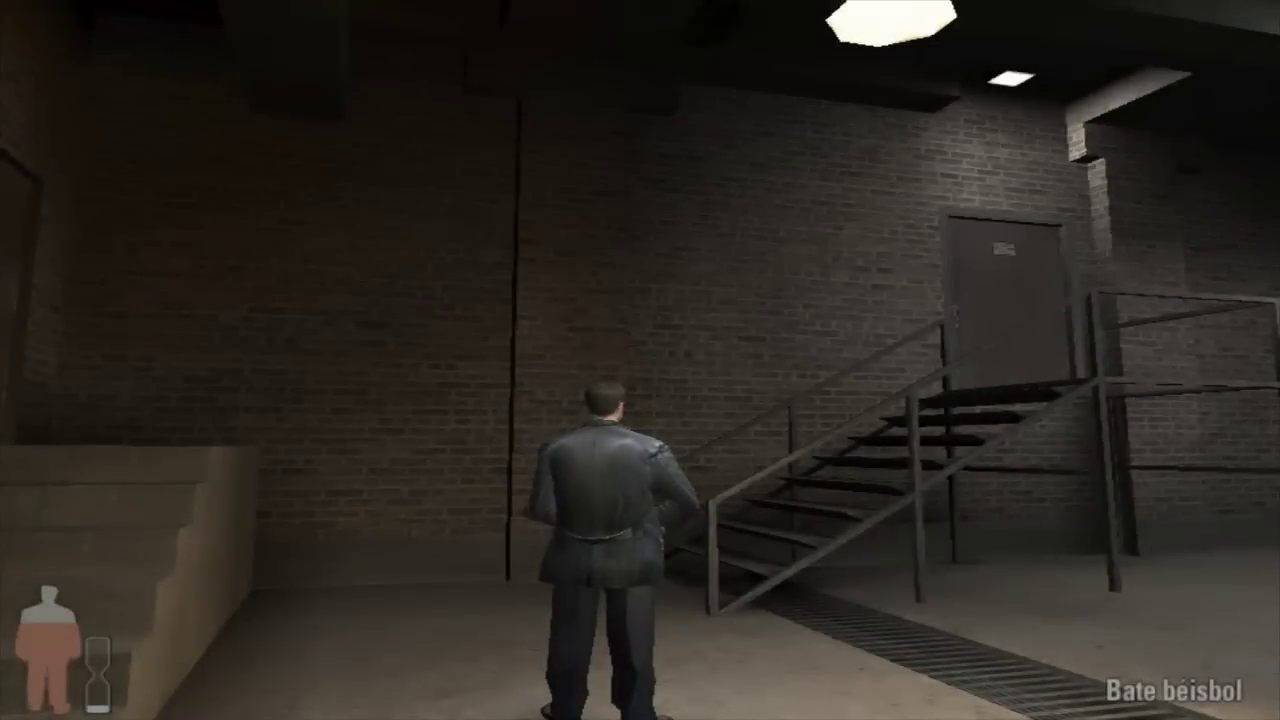
mouse_move(640, 360)
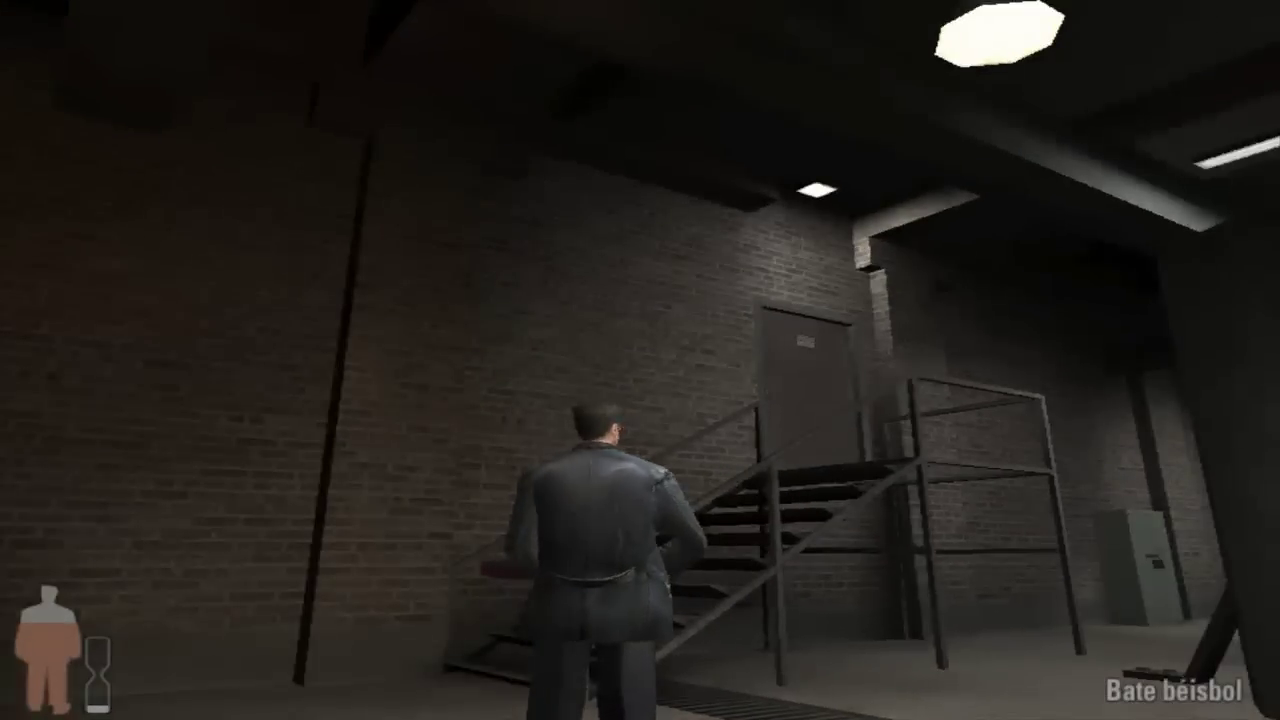
key("w")
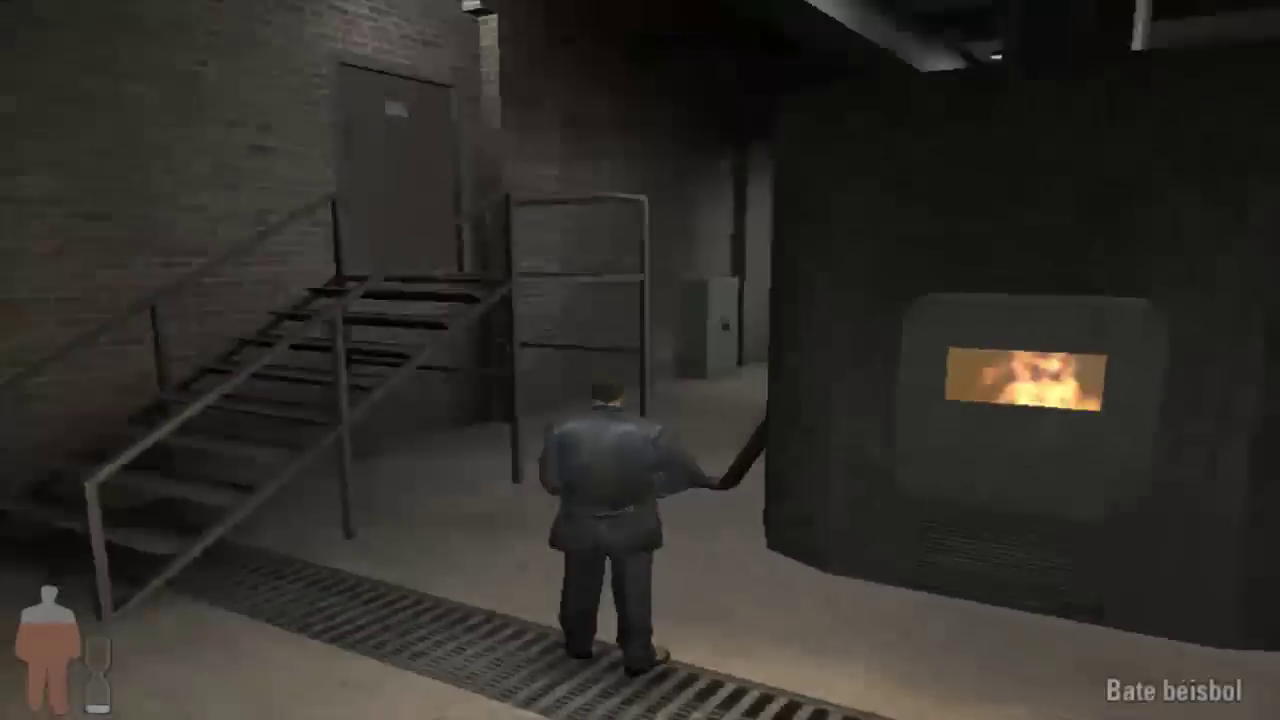
key("w")
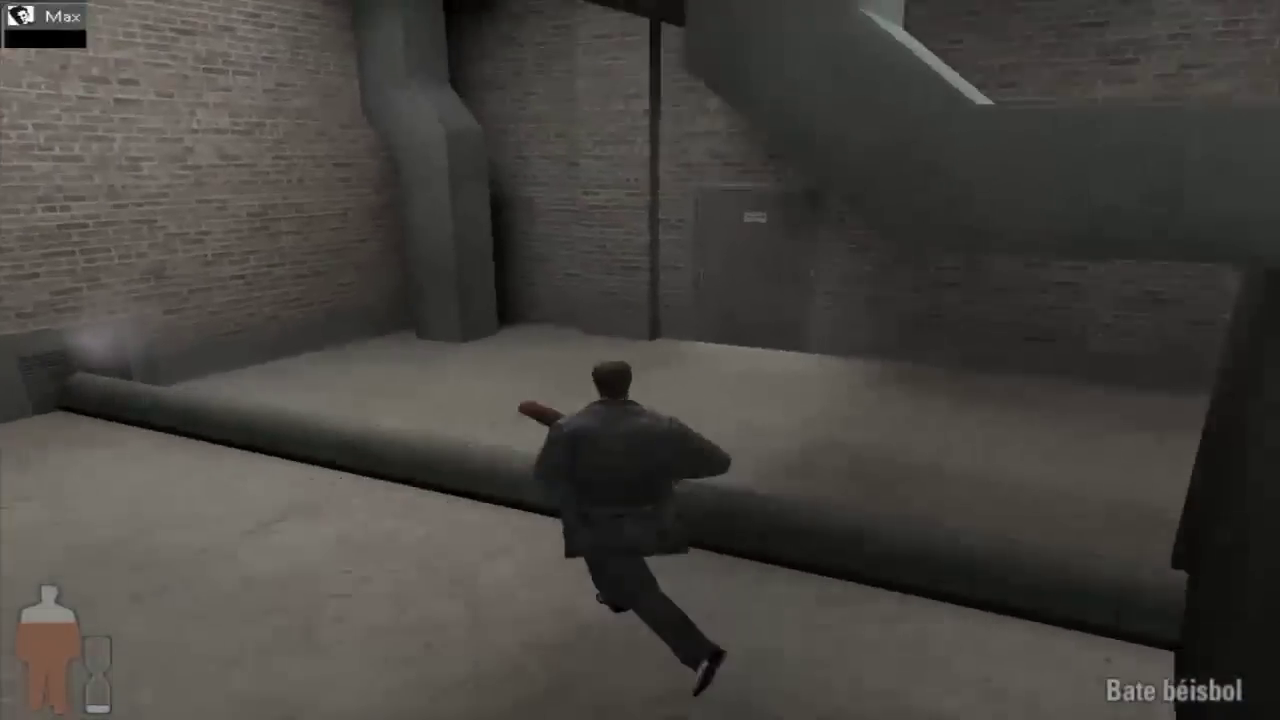
key("w")
key("space")
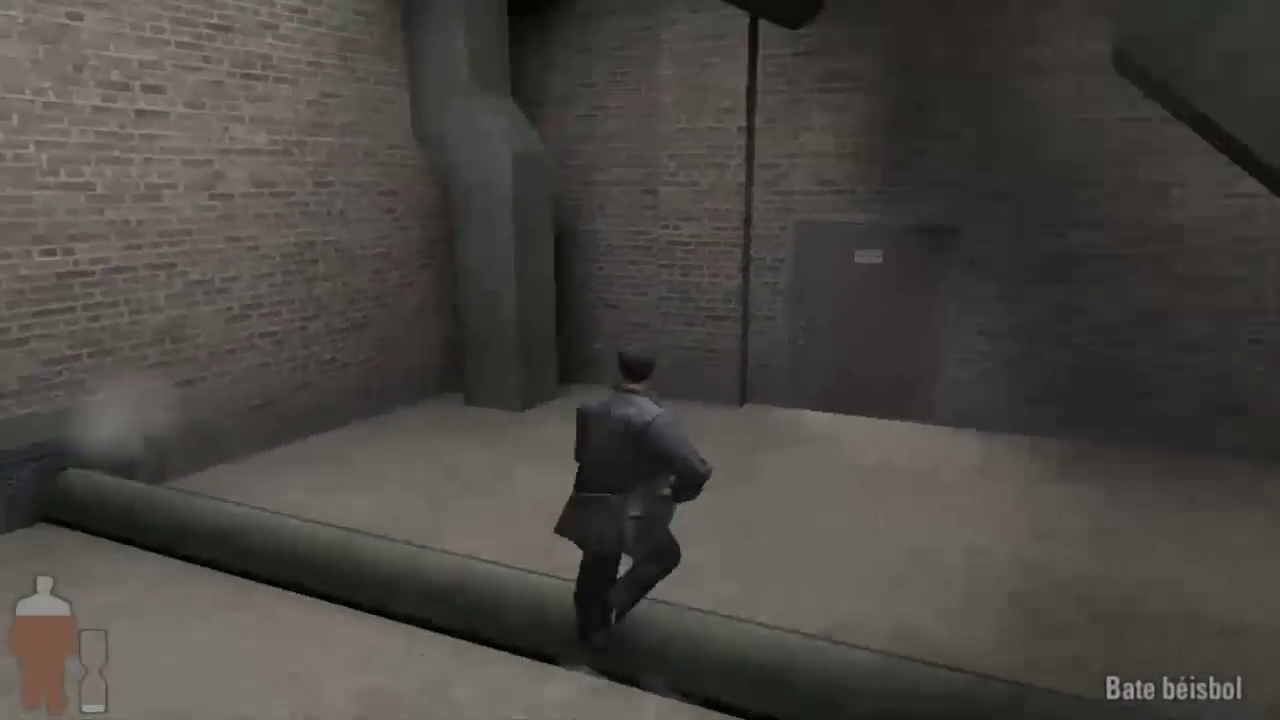
key("e")
key("w")
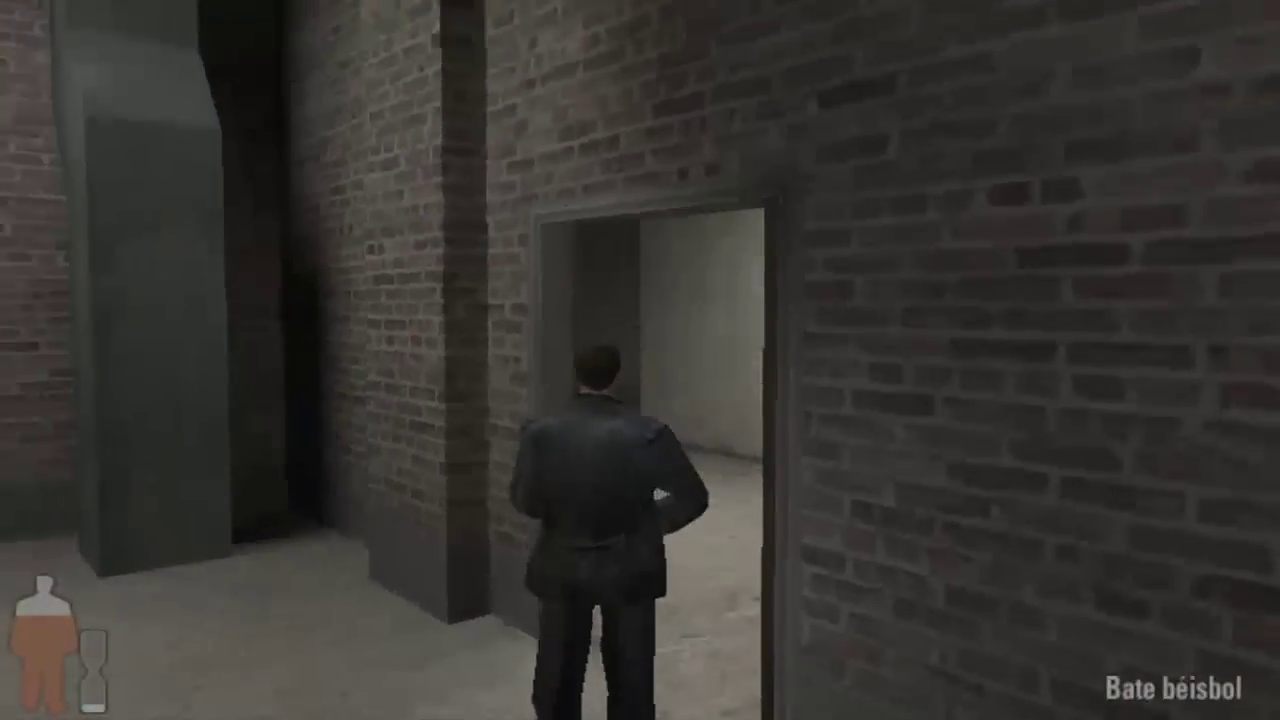
key("a")
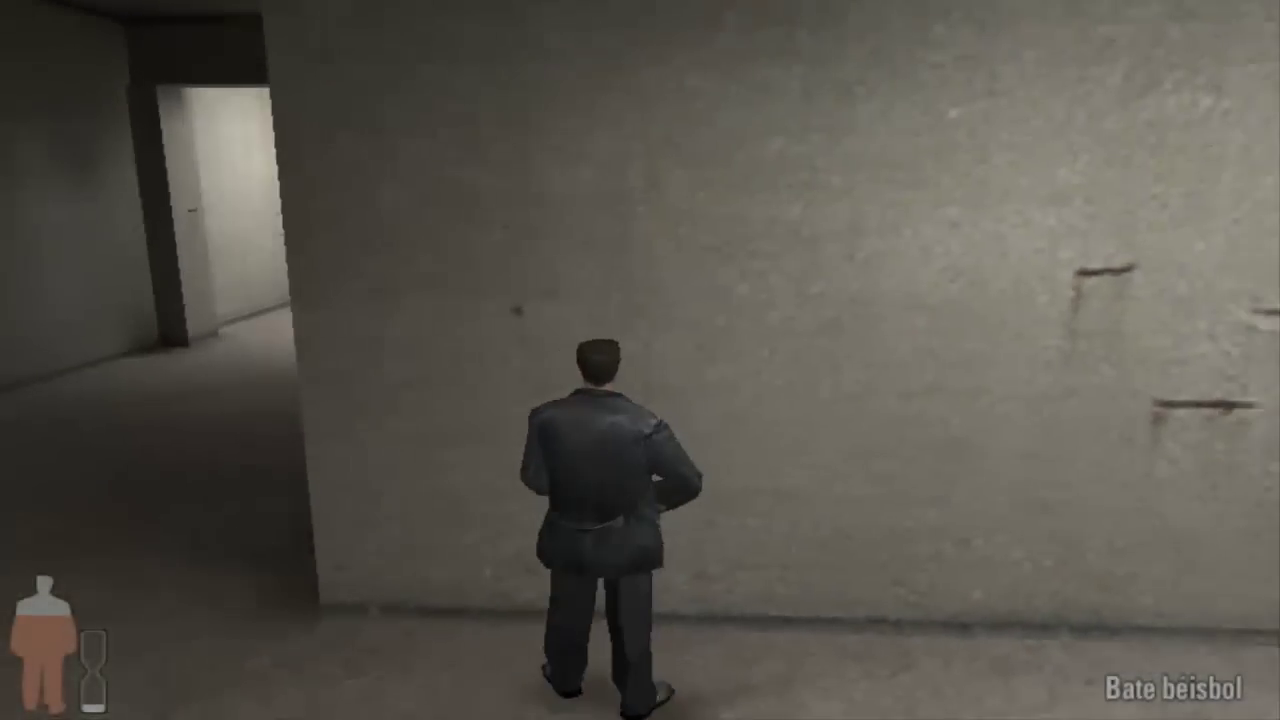
key("a")
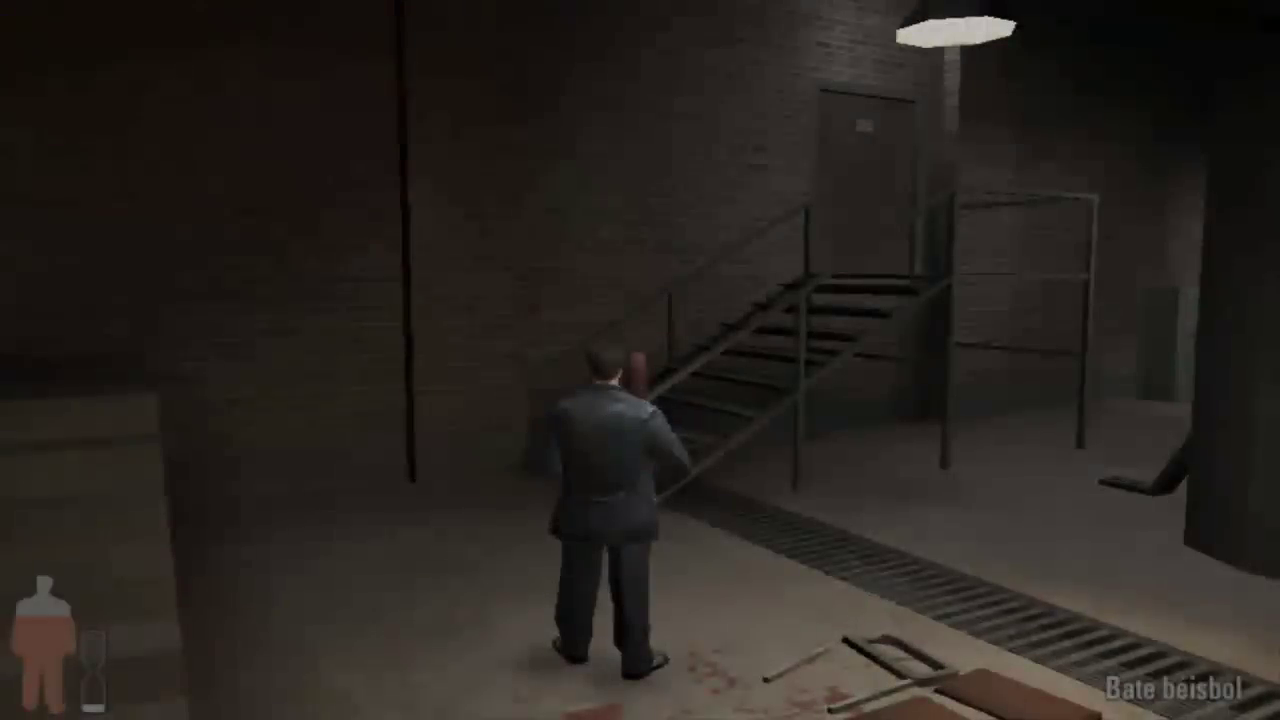
key("w")
key("w")
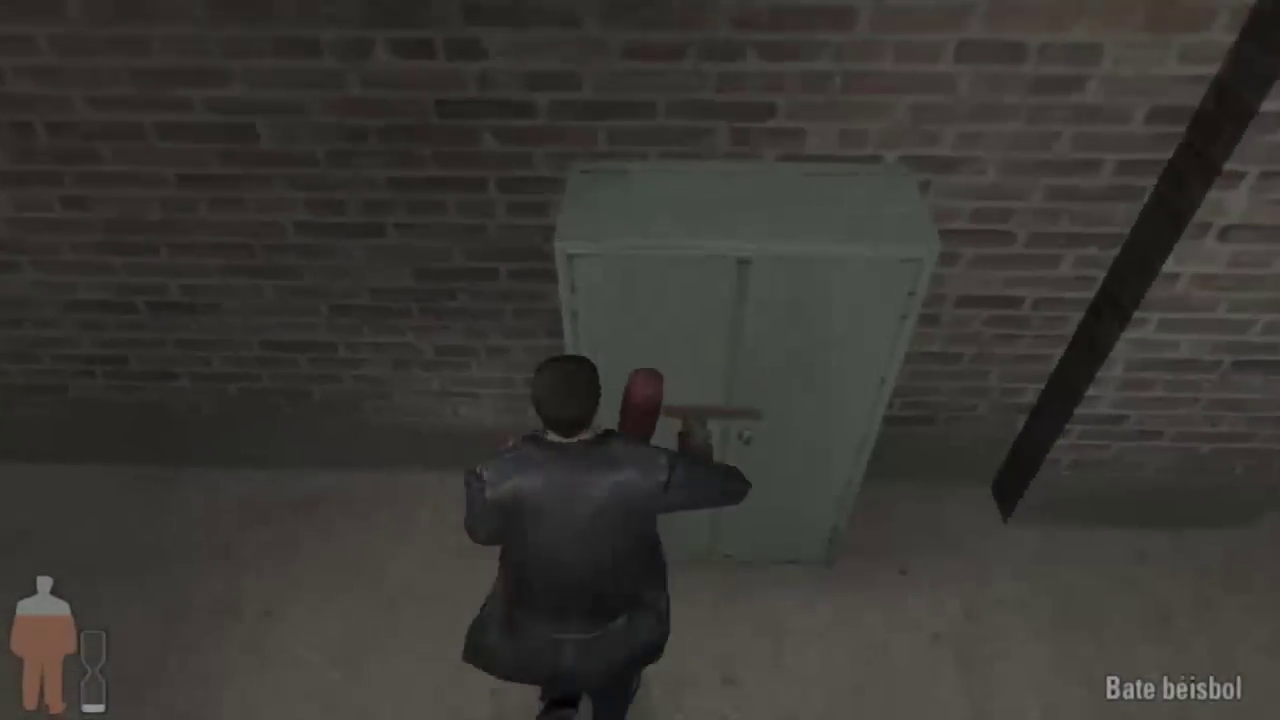
left_click(640, 360)
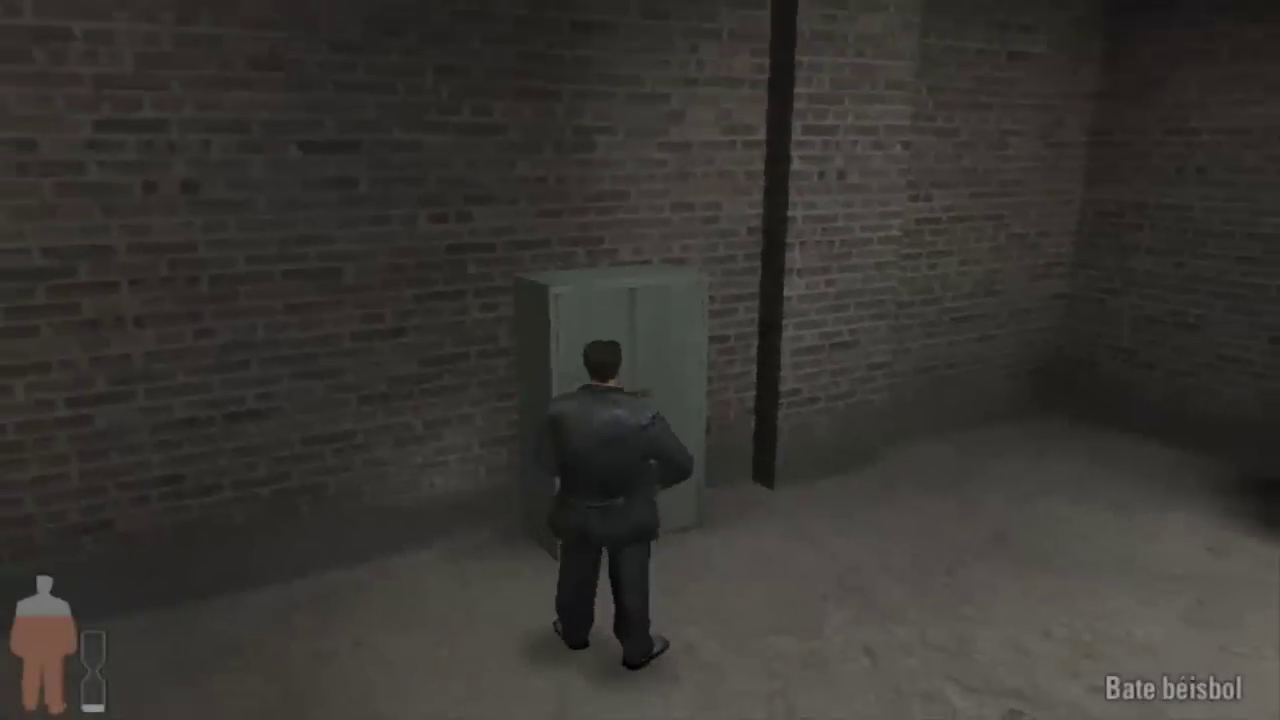
left_click(640, 360)
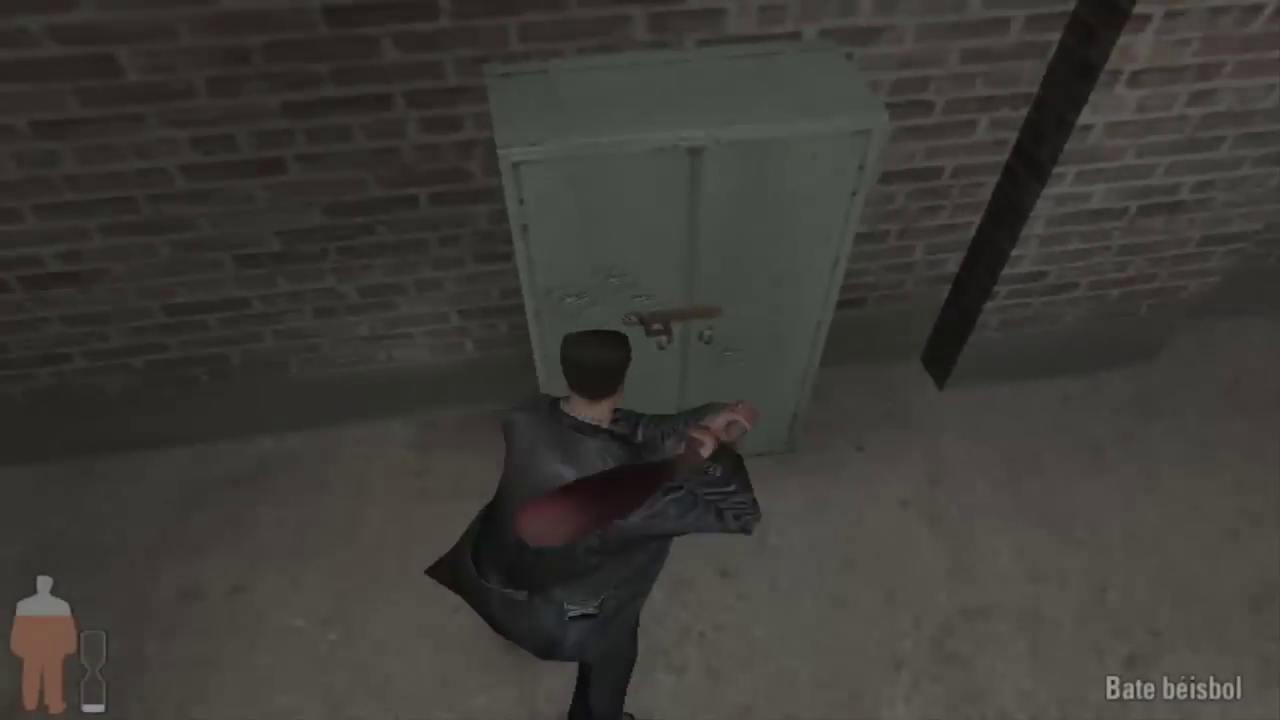